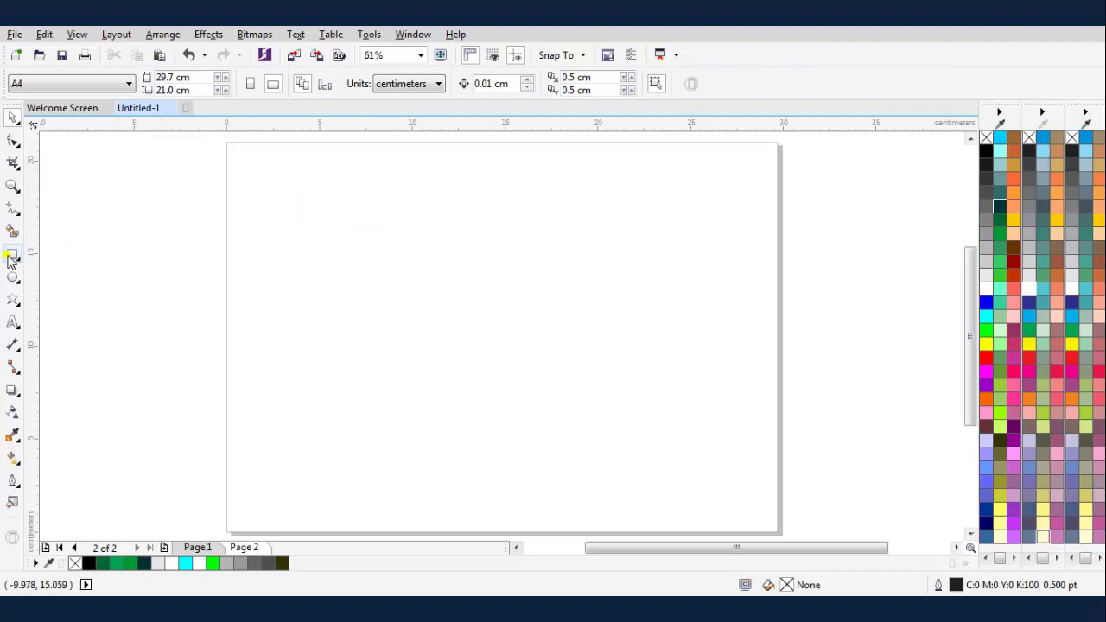
# - Draw a rectangle spanning the page width, enlarge it to about 29.7 × 16 cm, and centre it on the page
pyautogui.click(10, 257)
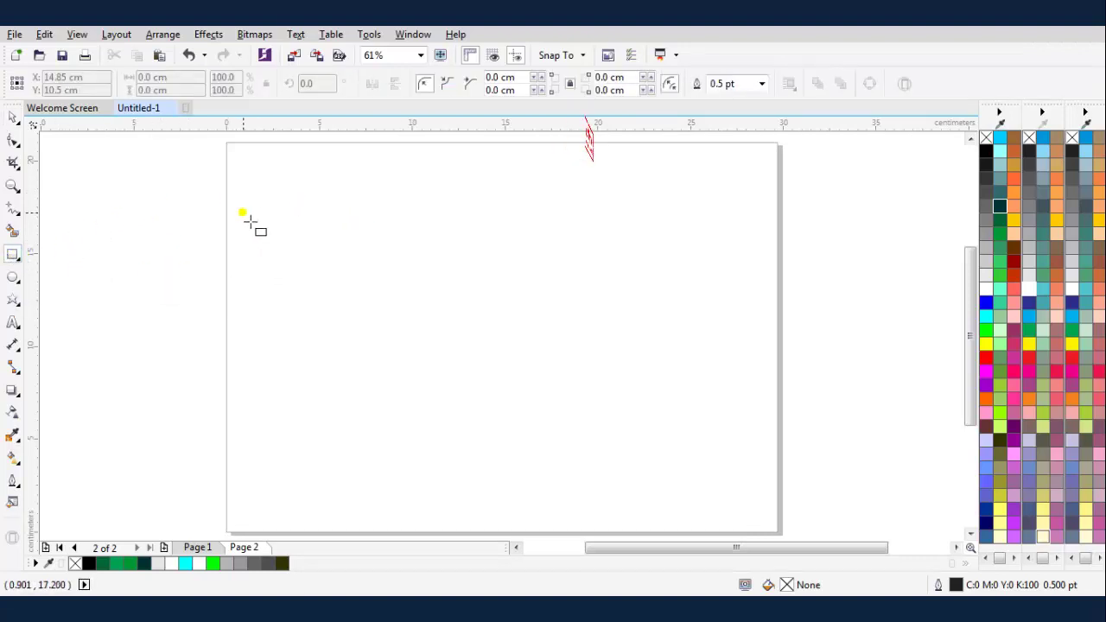
pyautogui.moveTo(242, 212); pyautogui.dragTo(763, 399)
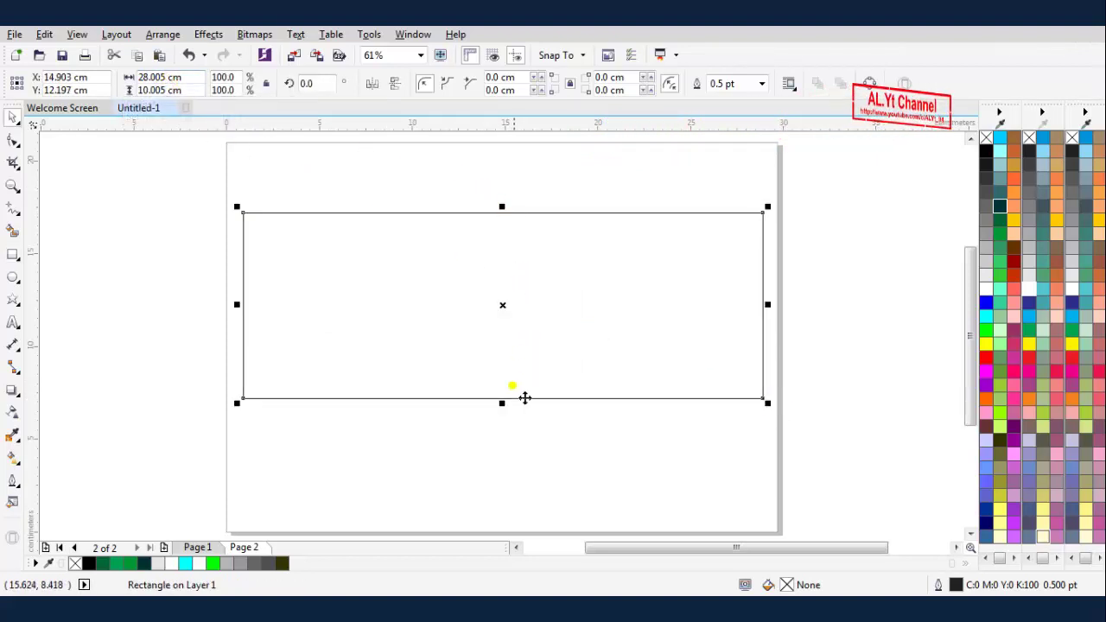
pyautogui.moveTo(502, 403); pyautogui.dragTo(520, 473)
pyautogui.moveTo(767, 305)
pyautogui.mouseDown()
pyautogui.moveTo(802, 306)
pyautogui.moveTo(777, 316)
pyautogui.mouseUp()
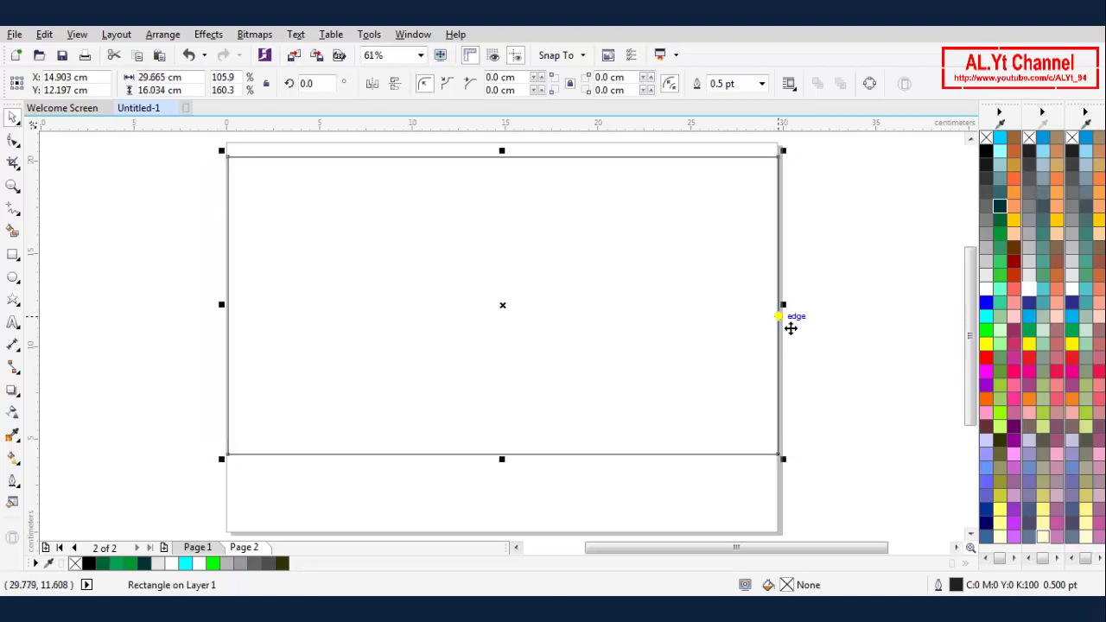
pyautogui.press('p')
pyautogui.click(835, 299)
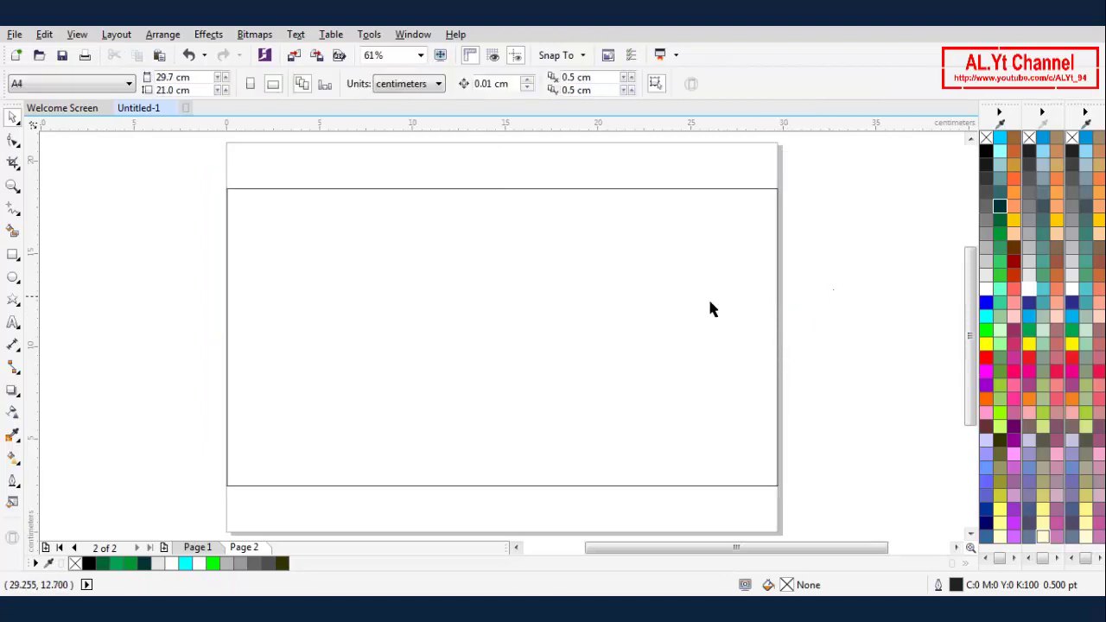
# - Fill the large rectangle with light grey #E6E6E6 and remove its outline
pyautogui.click(605, 315)
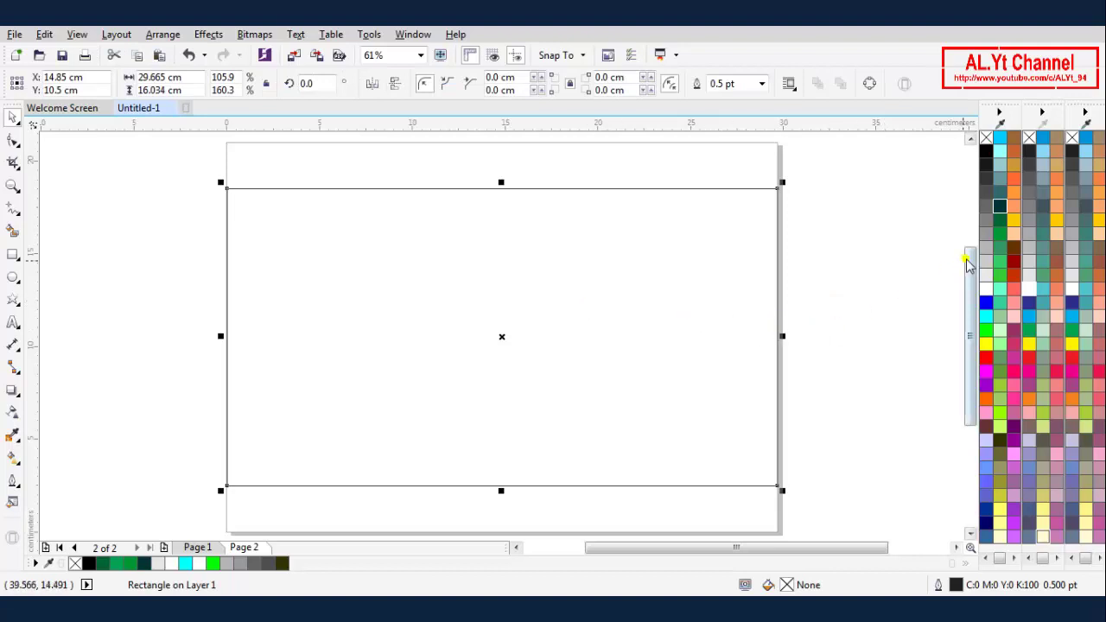
pyautogui.click(986, 283)
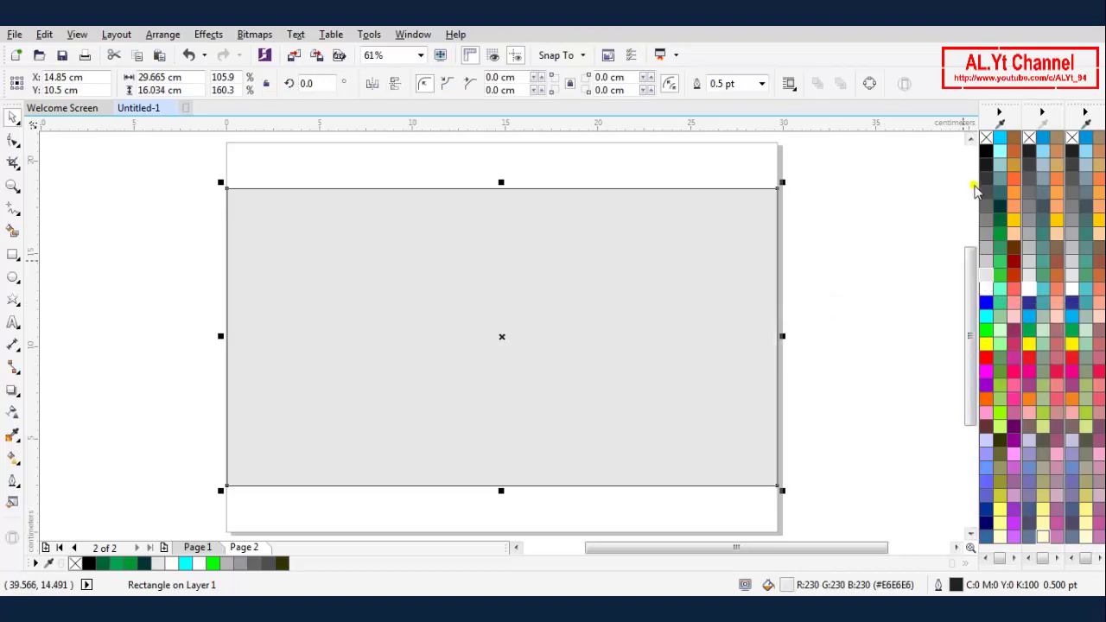
pyautogui.rightClick(990, 141)
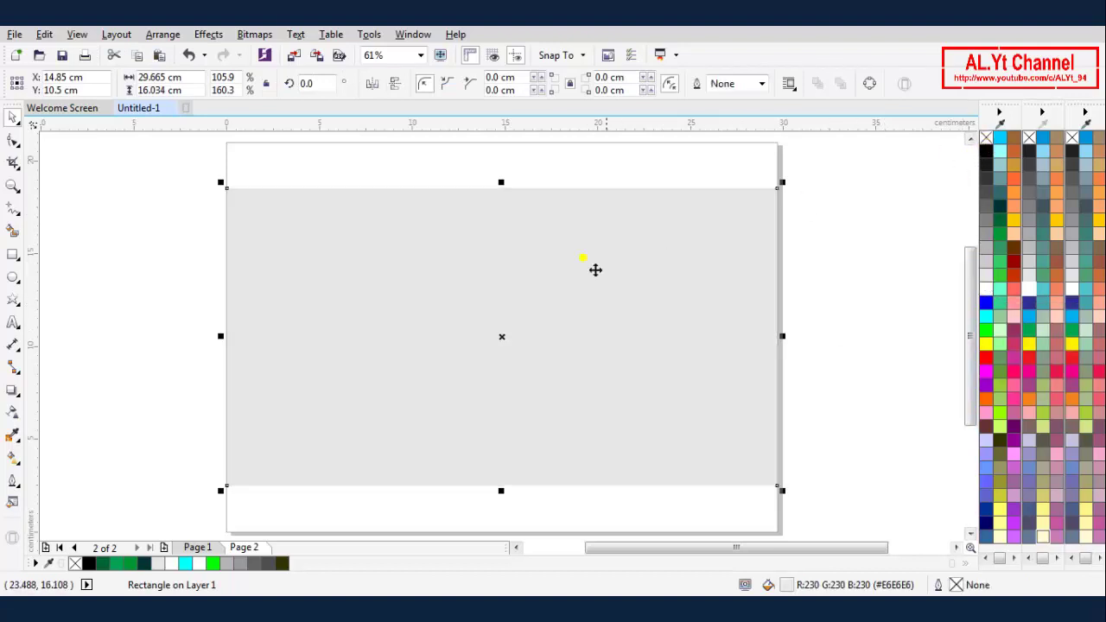
pyautogui.rightClick(541, 299)
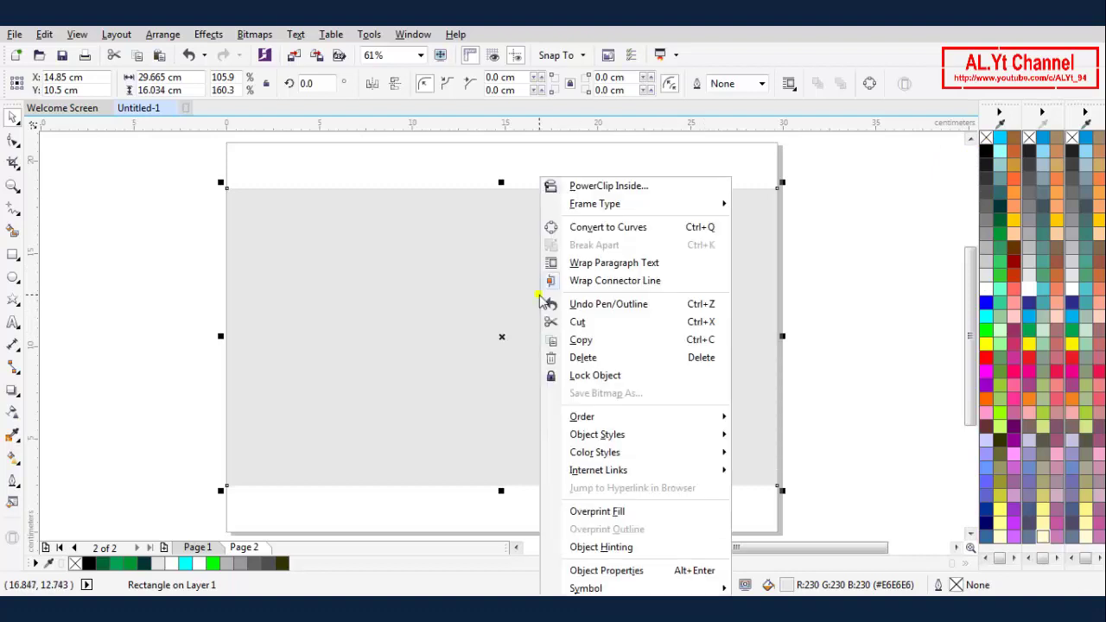
pyautogui.click(187, 298)
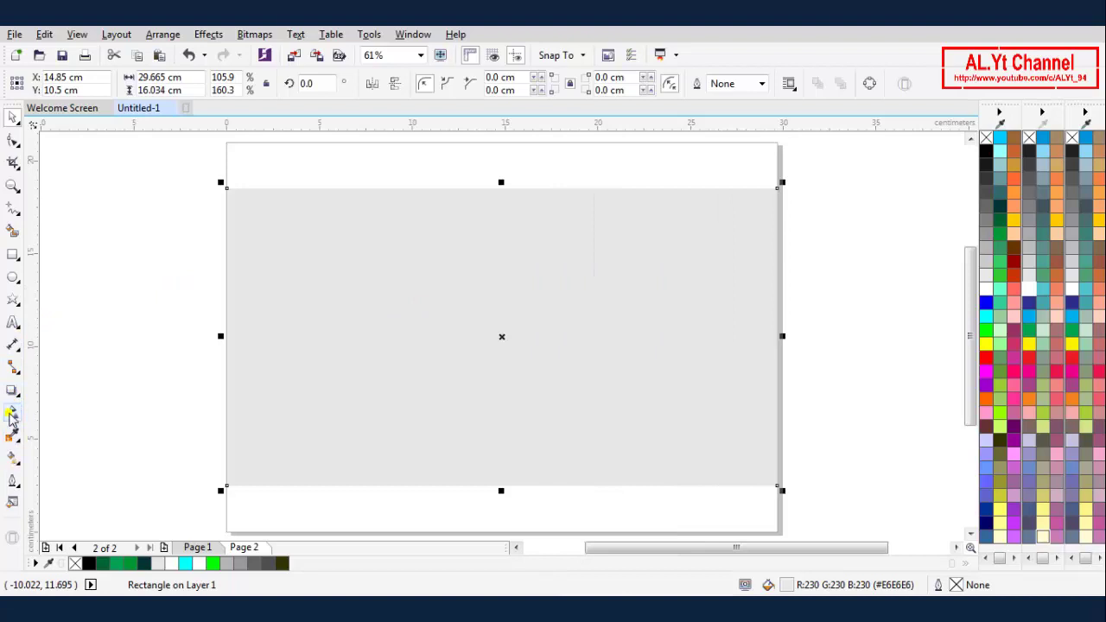
# - Apply an elliptical fountain fill to the background rectangle and stretch the gradient ellipse vertically beyond the rectangle's edges
pyautogui.click(12, 458)
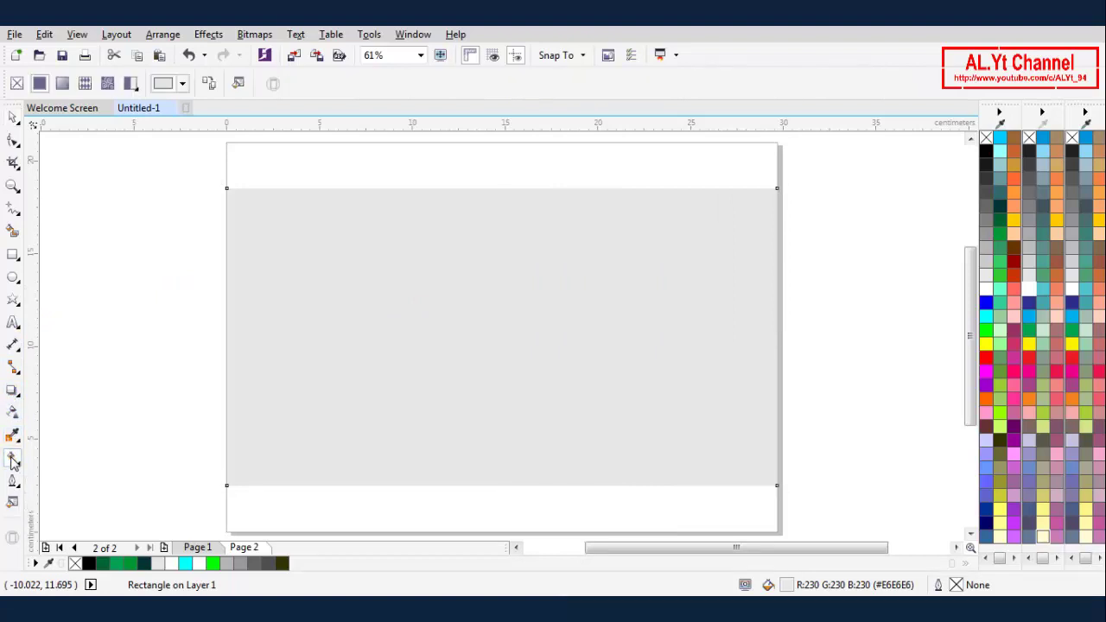
pyautogui.click(64, 82)
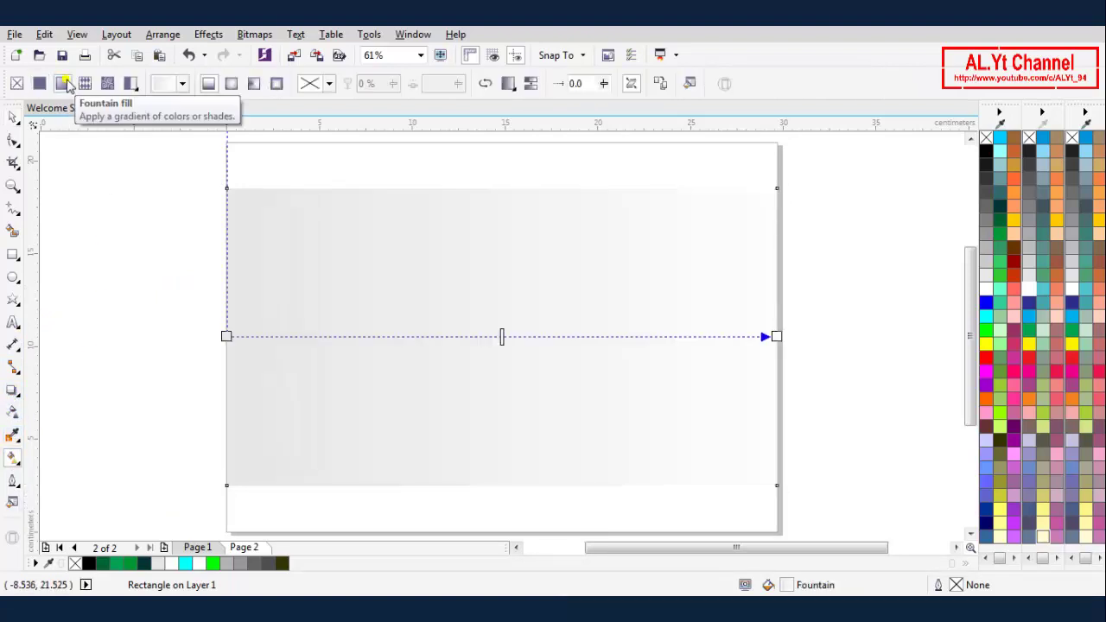
pyautogui.click(230, 84)
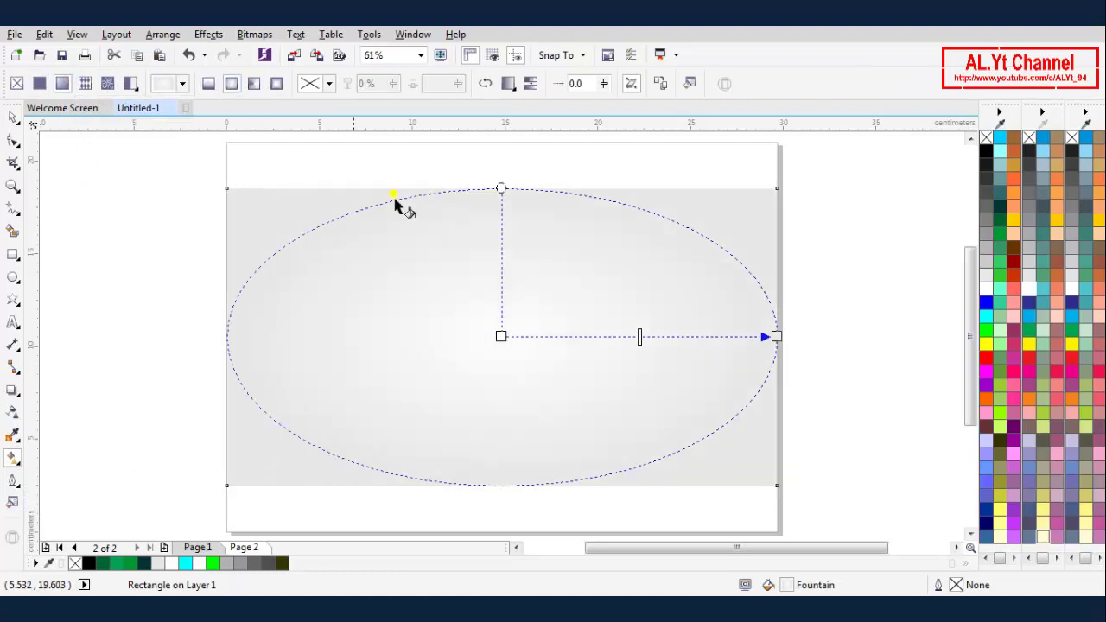
pyautogui.moveTo(503, 187); pyautogui.dragTo(507, 164)
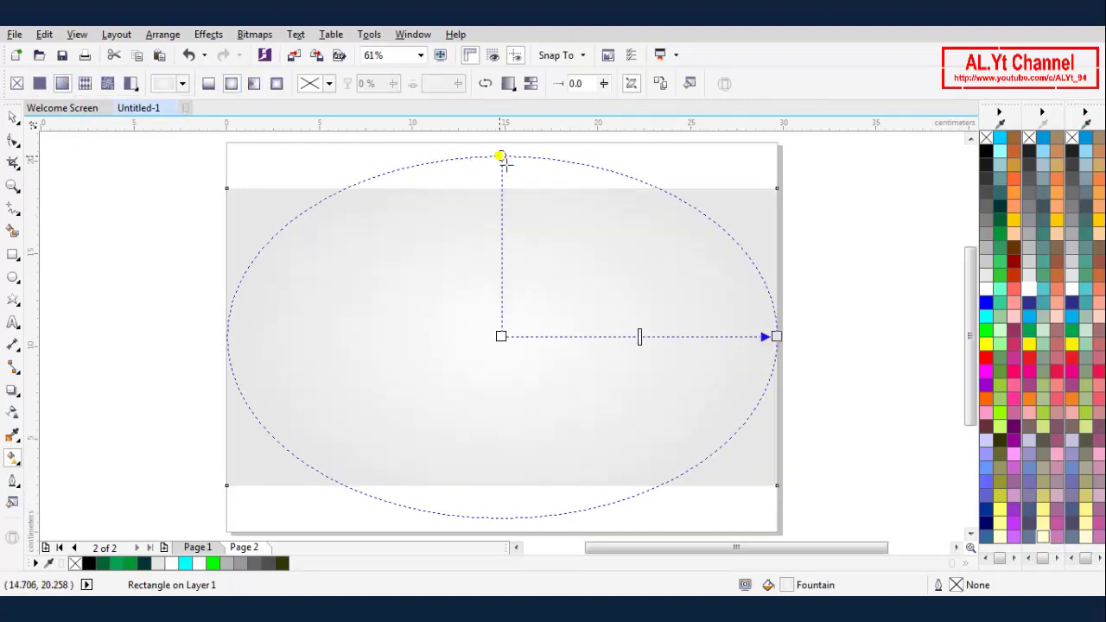
# - Lock the gradient background rectangle in place
pyautogui.press('space')
pyautogui.rightClick(477, 269)
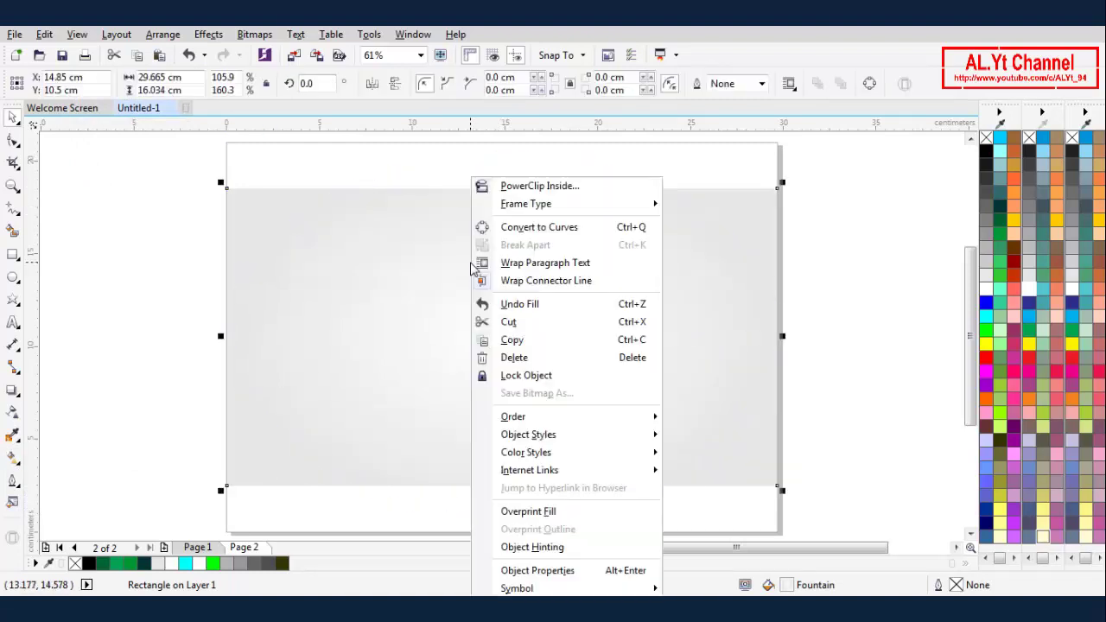
pyautogui.click(512, 375)
pyautogui.click(165, 319)
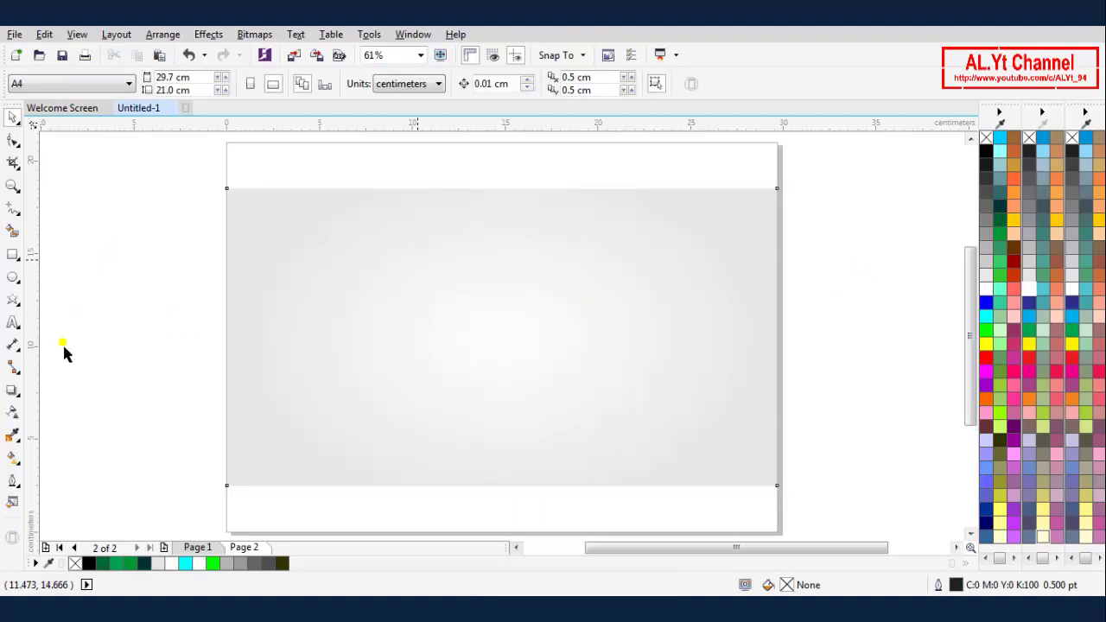
# - Draw a square over the background, set its size to 6 × 6 cm, and centre it on the page
pyautogui.click(11, 256)
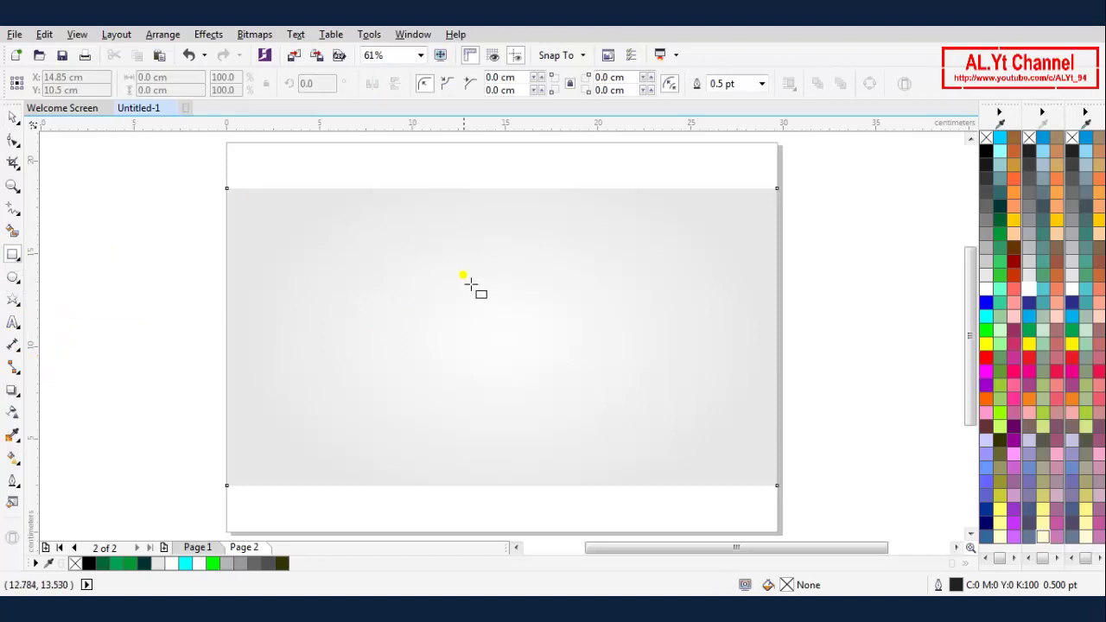
pyautogui.moveTo(460, 257); pyautogui.dragTo(583, 378)
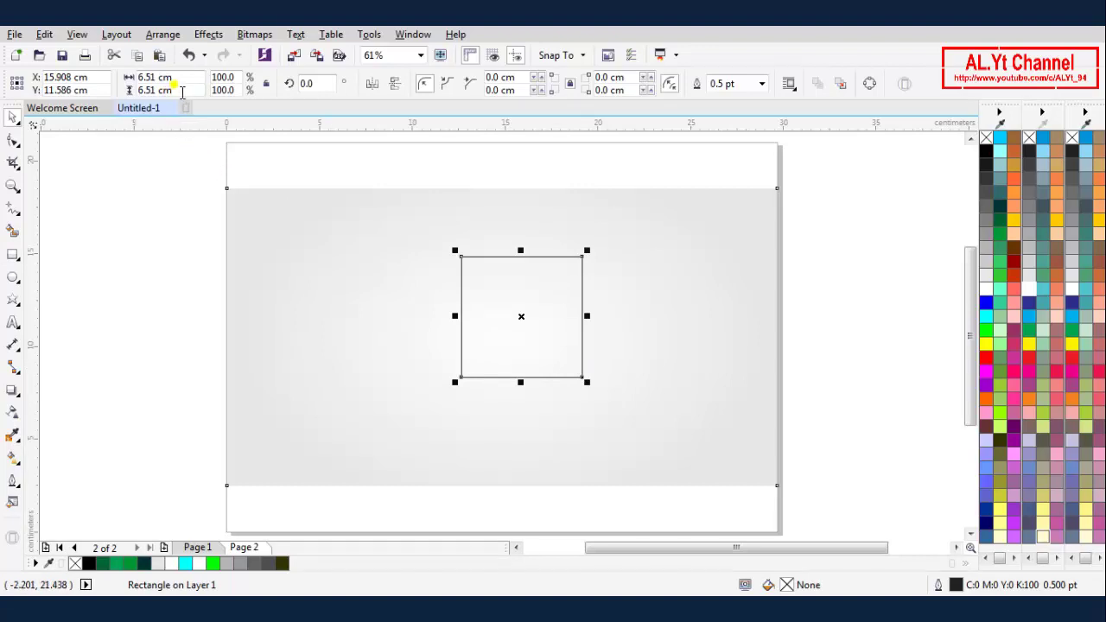
pyautogui.hotkey('ctrl', 'a')
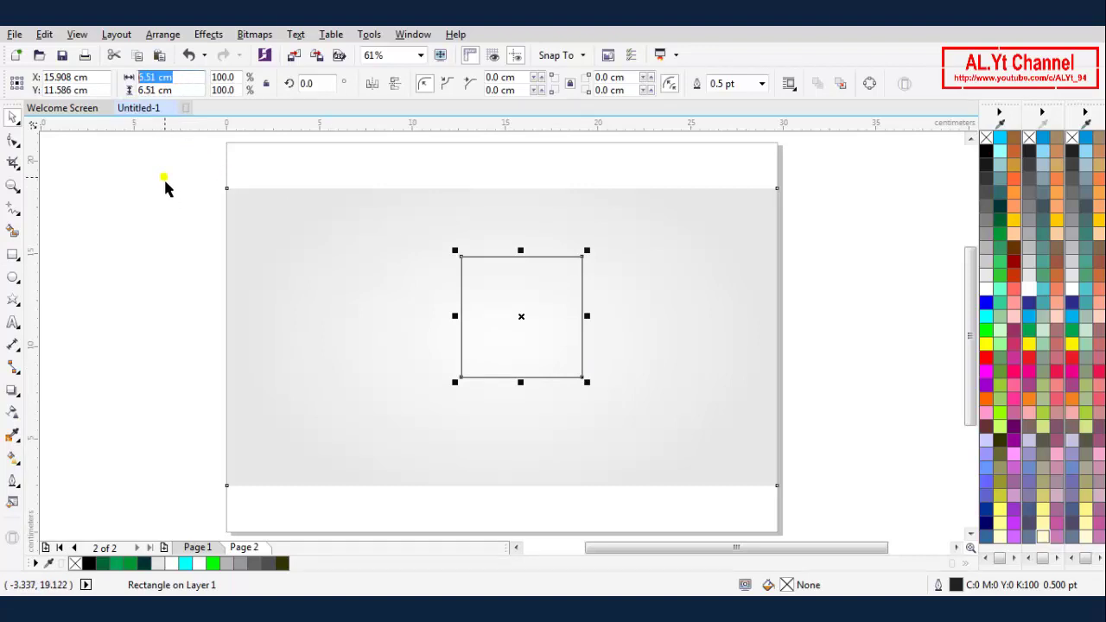
pyautogui.write('6')
pyautogui.press('Tab')
pyautogui.write('6')
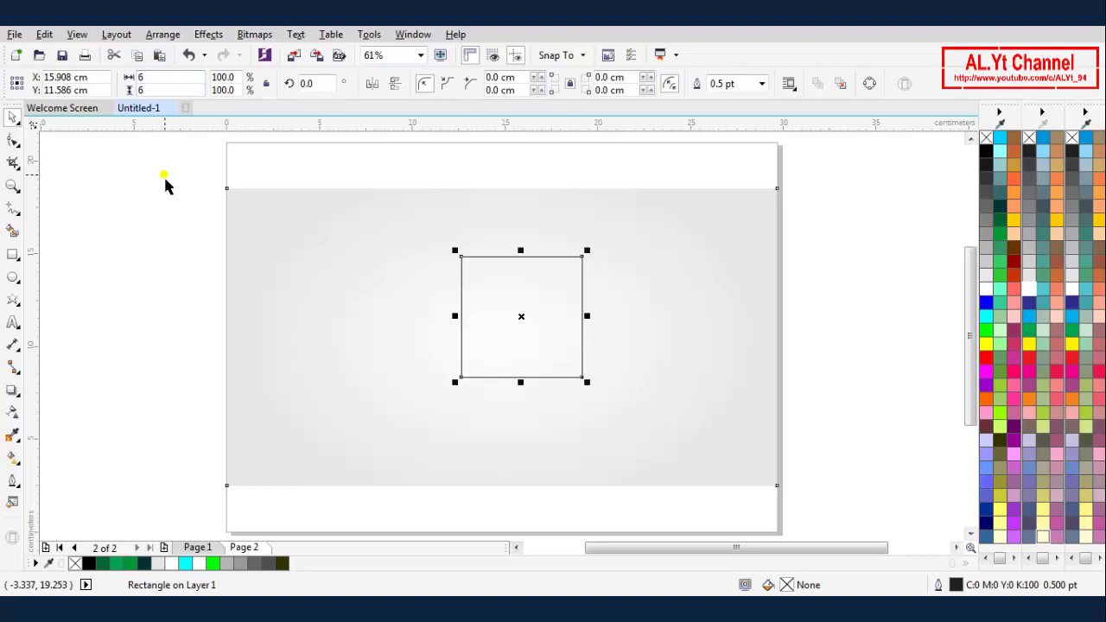
pyautogui.press('Return')
pyautogui.press('p')
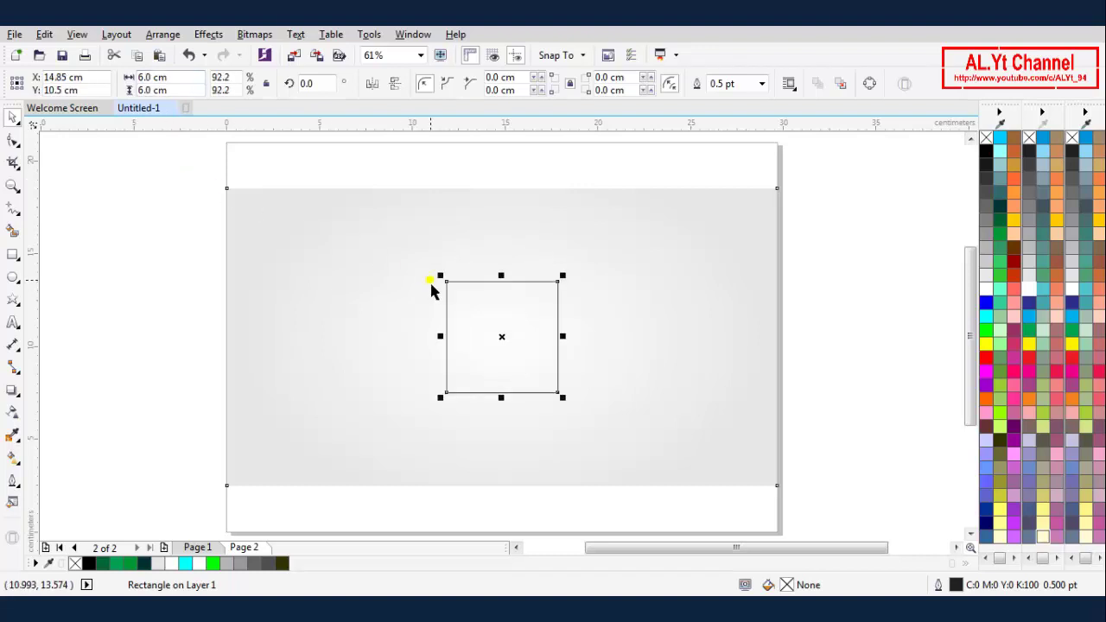
# - Round all corners of the 6 cm square to a radius of about 0.42 cm with the Shape tool
pyautogui.scroll(2, 436, 328)
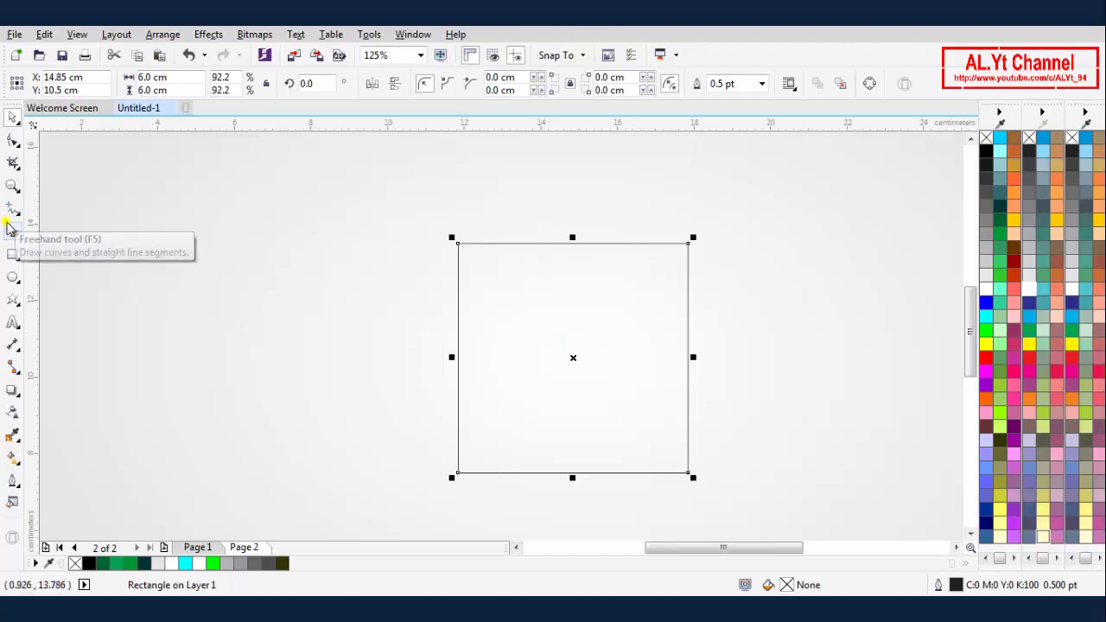
pyautogui.click(13, 140)
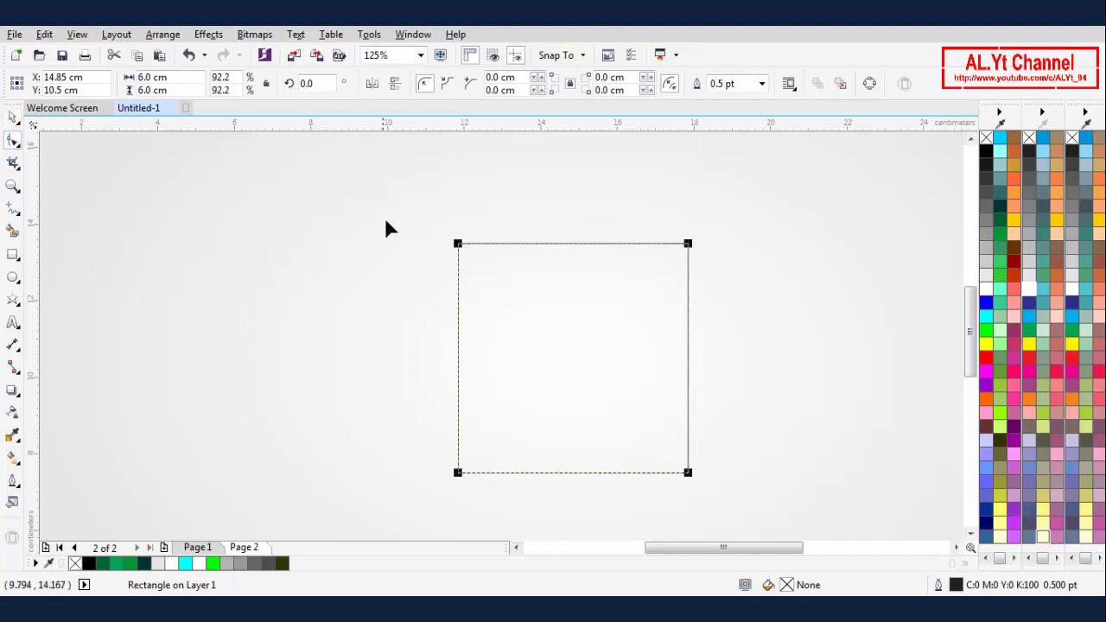
pyautogui.moveTo(459, 244); pyautogui.dragTo(477, 245)
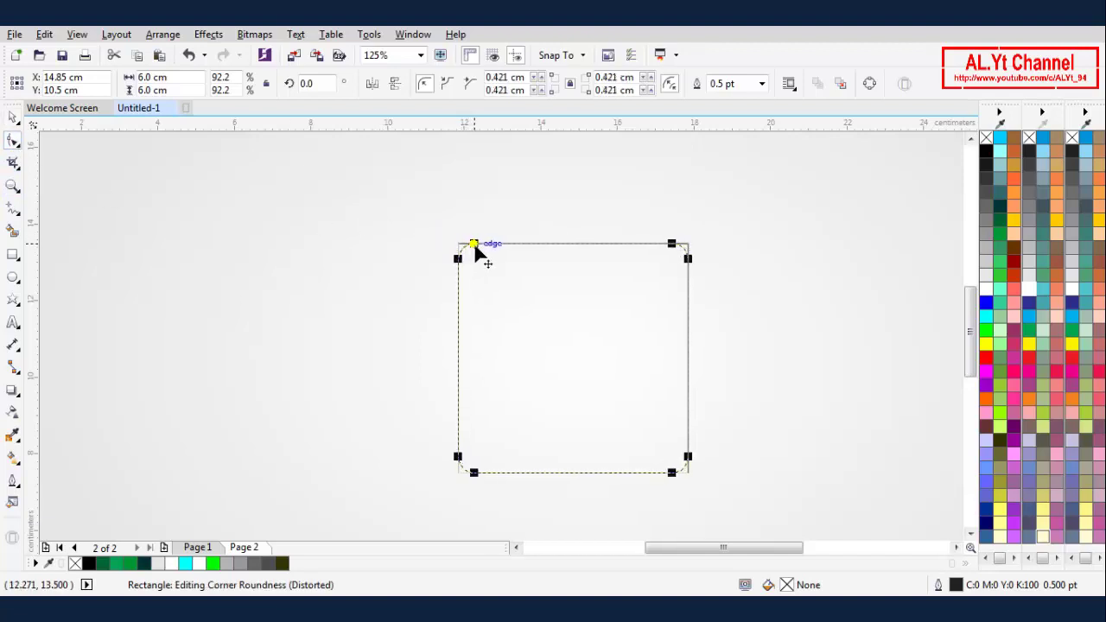
# - Fill the rounded square with dark teal #003333 and remove its outline
pyautogui.click(14, 118)
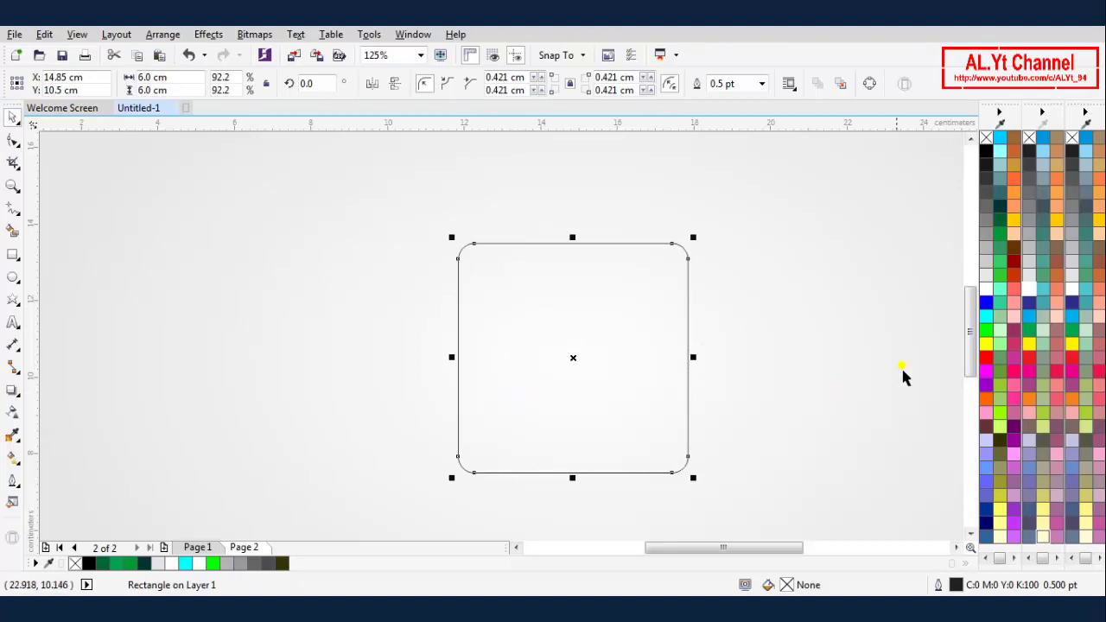
pyautogui.click(1001, 208)
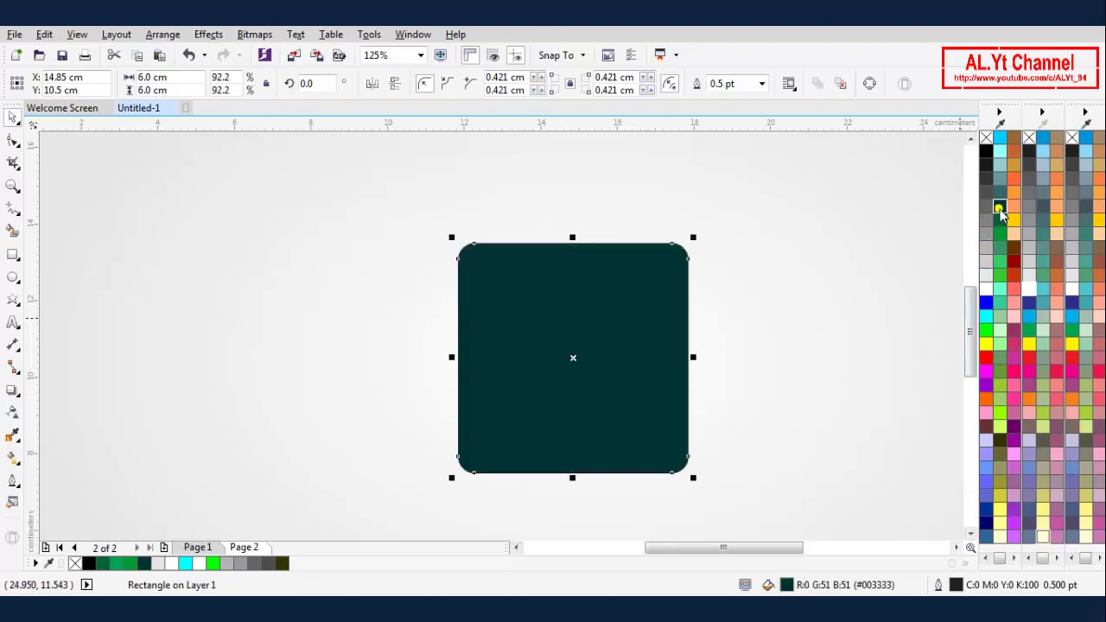
pyautogui.rightClick(986, 139)
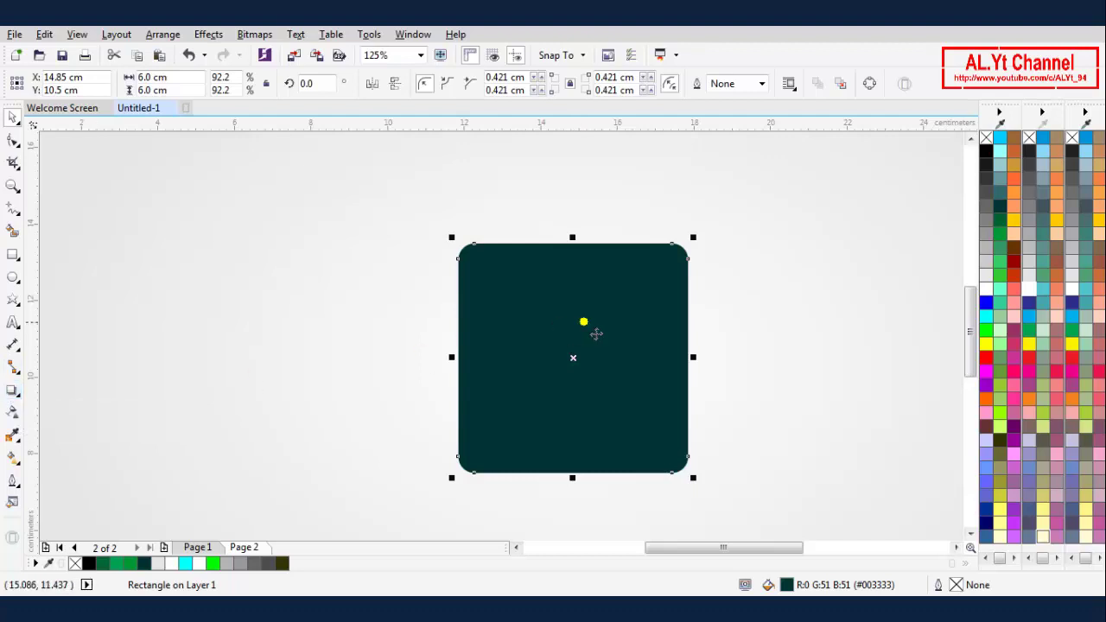
# - Copy the dark teal square and place the duplicate to the left of the centred one
pyautogui.rightClick(596, 334)
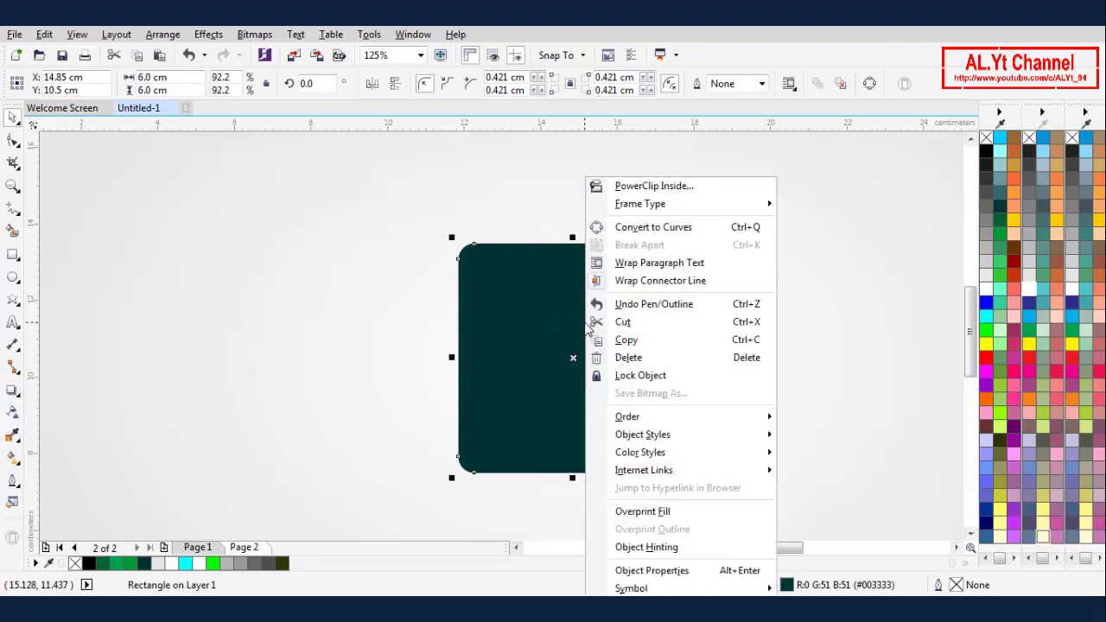
pyautogui.click(629, 341)
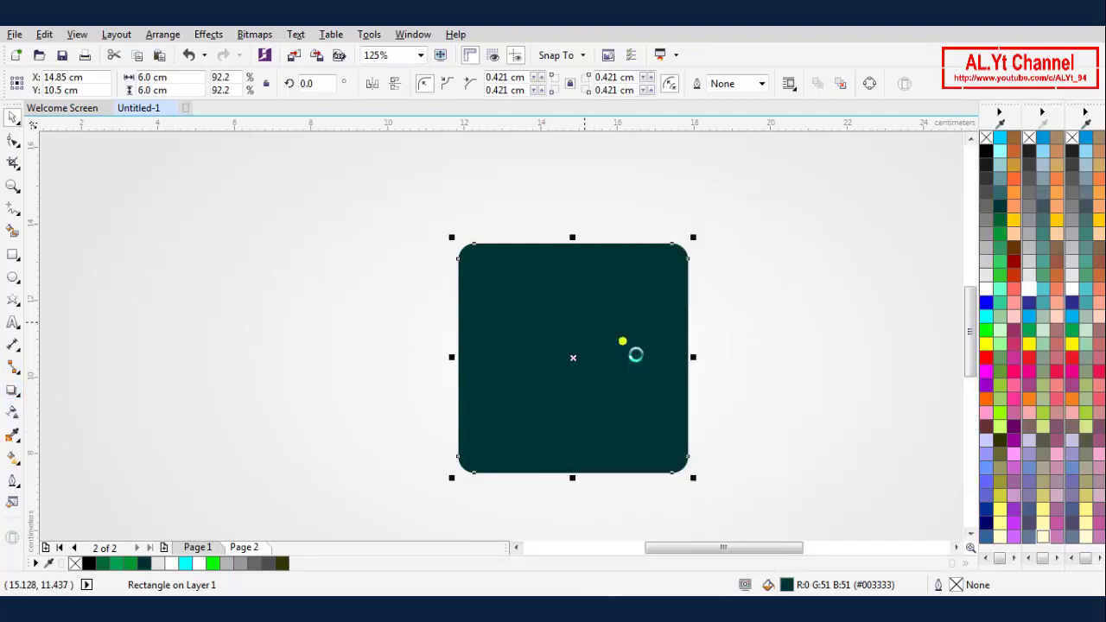
pyautogui.rightClick(213, 241)
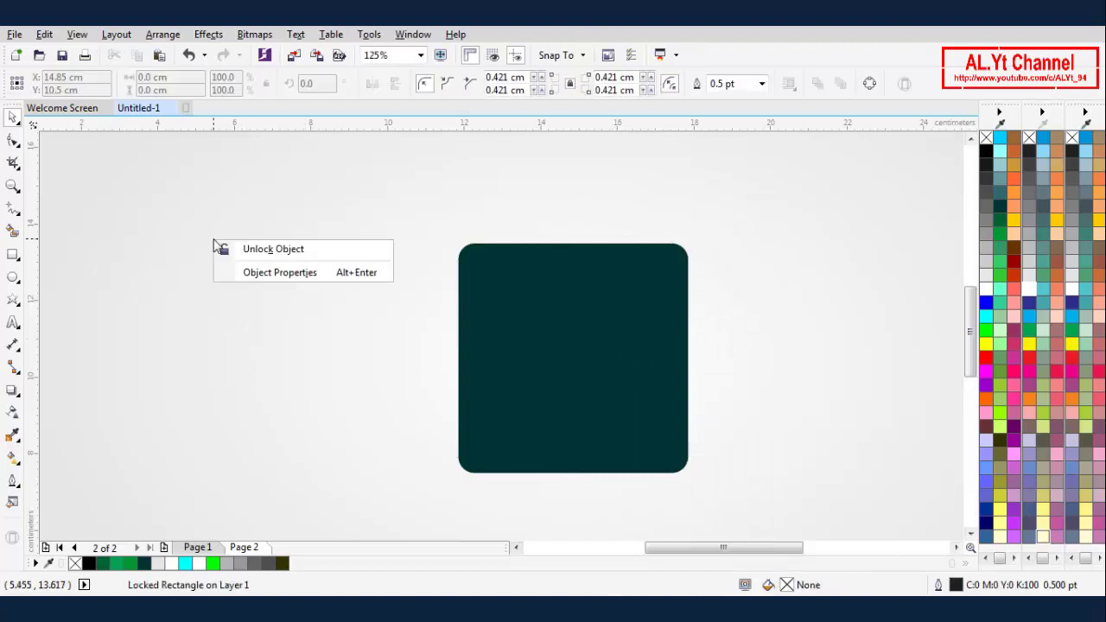
pyautogui.click(409, 321)
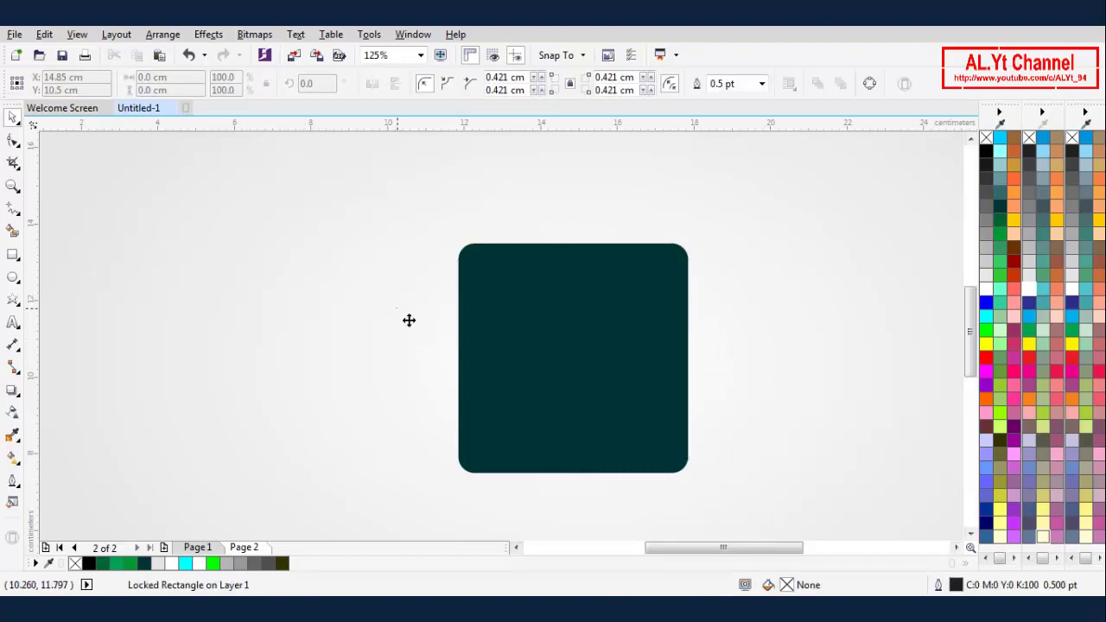
pyautogui.moveTo(595, 330); pyautogui.dragTo(188, 272)
pyautogui.click(390, 297)
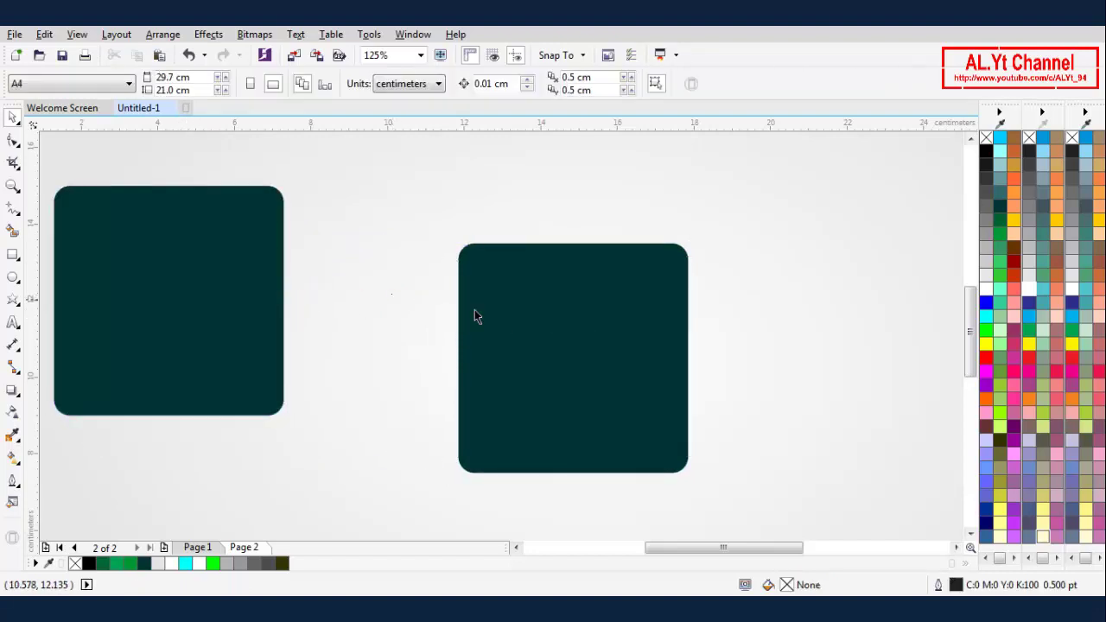
# - Apply a Small Glow drop shadow to the centred teal square and set its feathering to 4
pyautogui.click(521, 319)
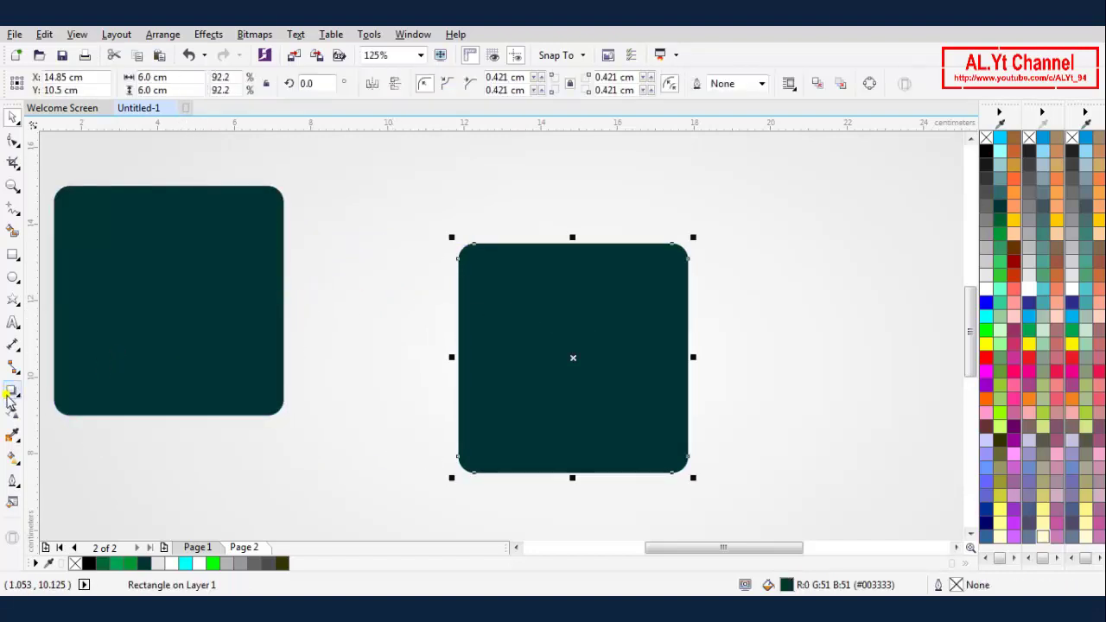
pyautogui.click(11, 393)
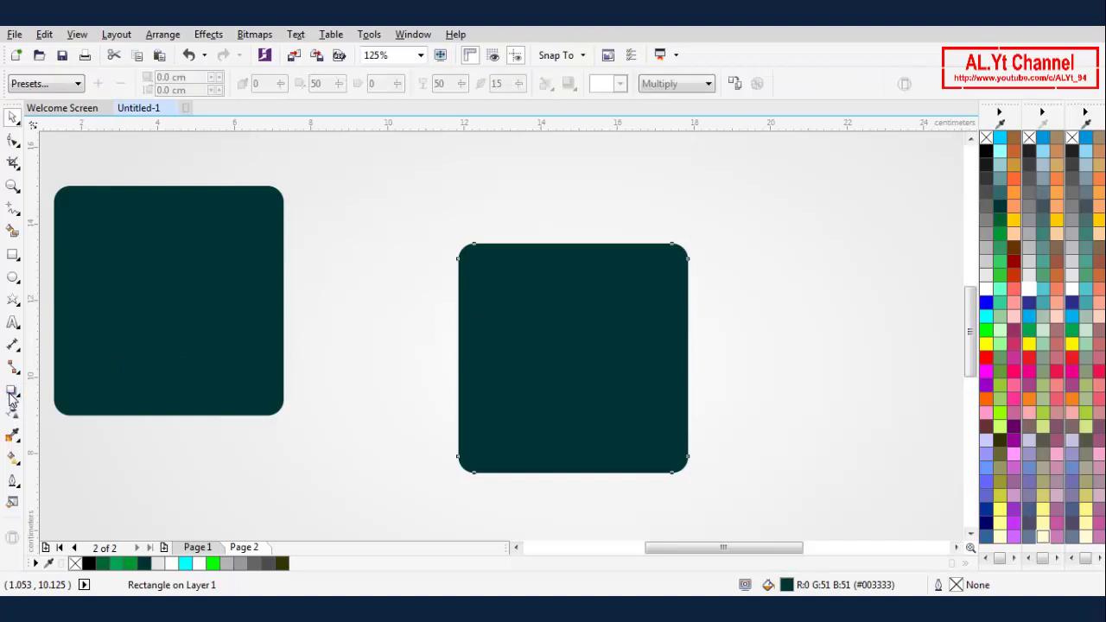
pyautogui.click(48, 84)
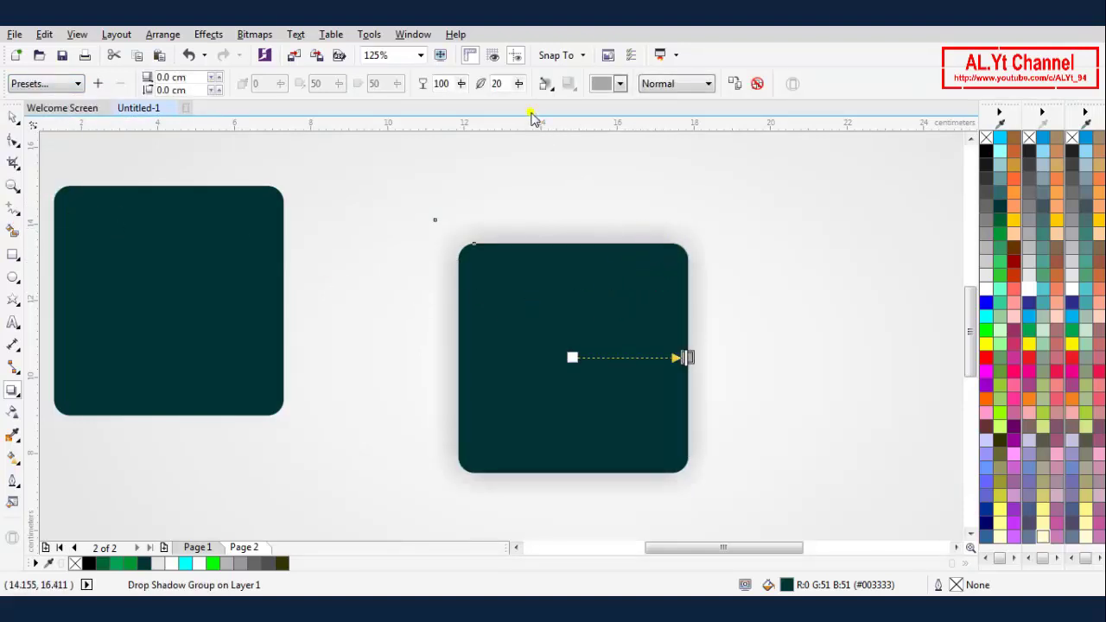
pyautogui.click(518, 86)
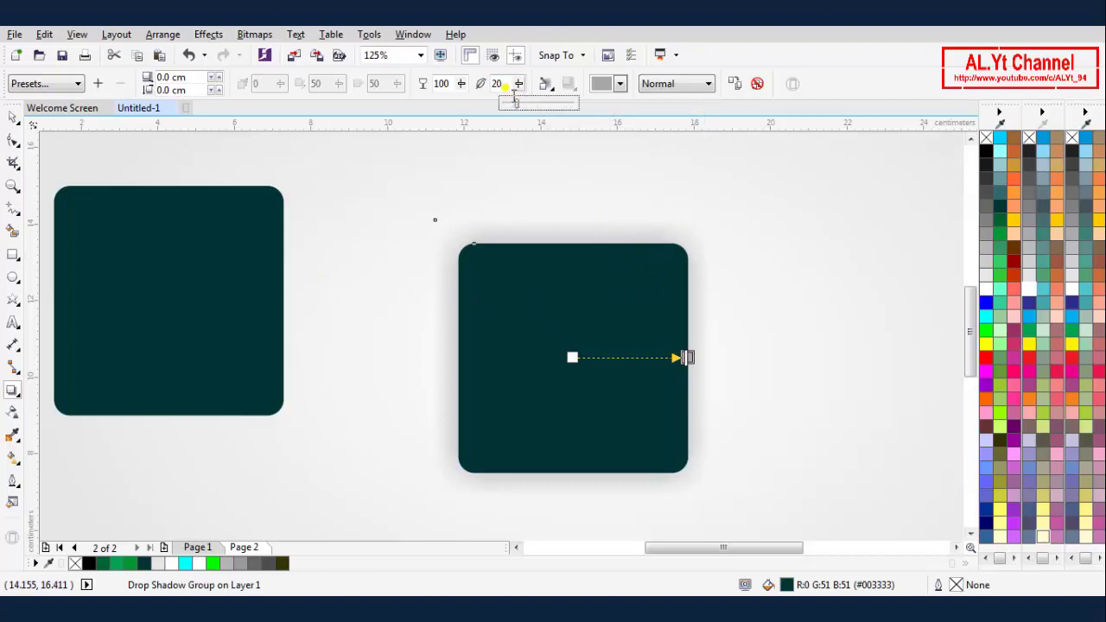
pyautogui.click(513, 90)
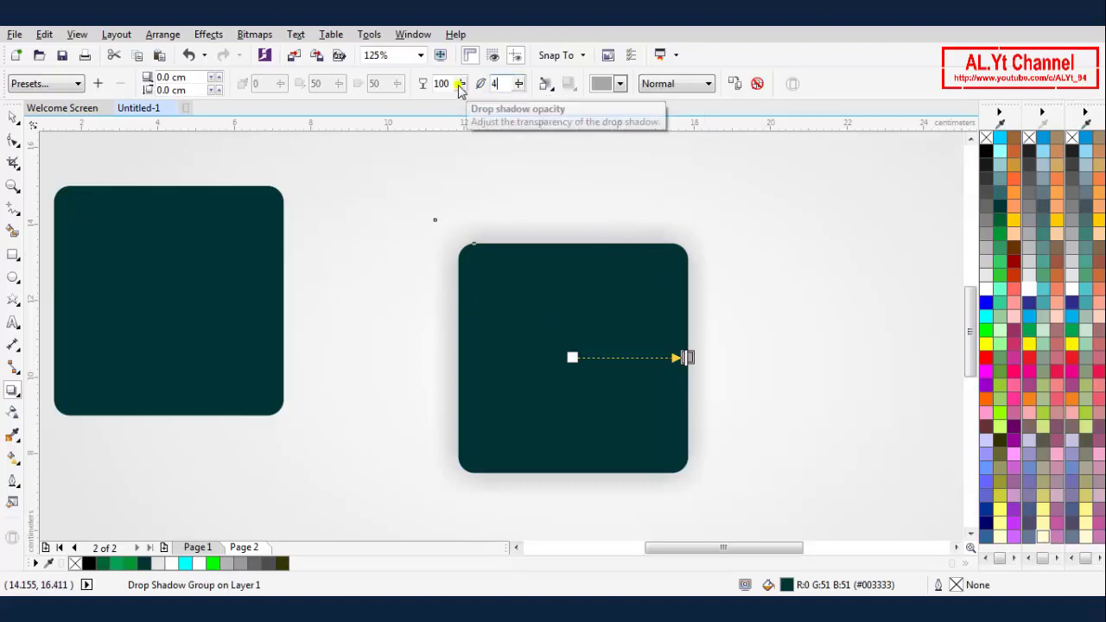
# - Set the centred square's glow opacity to 50
pyautogui.click(460, 88)
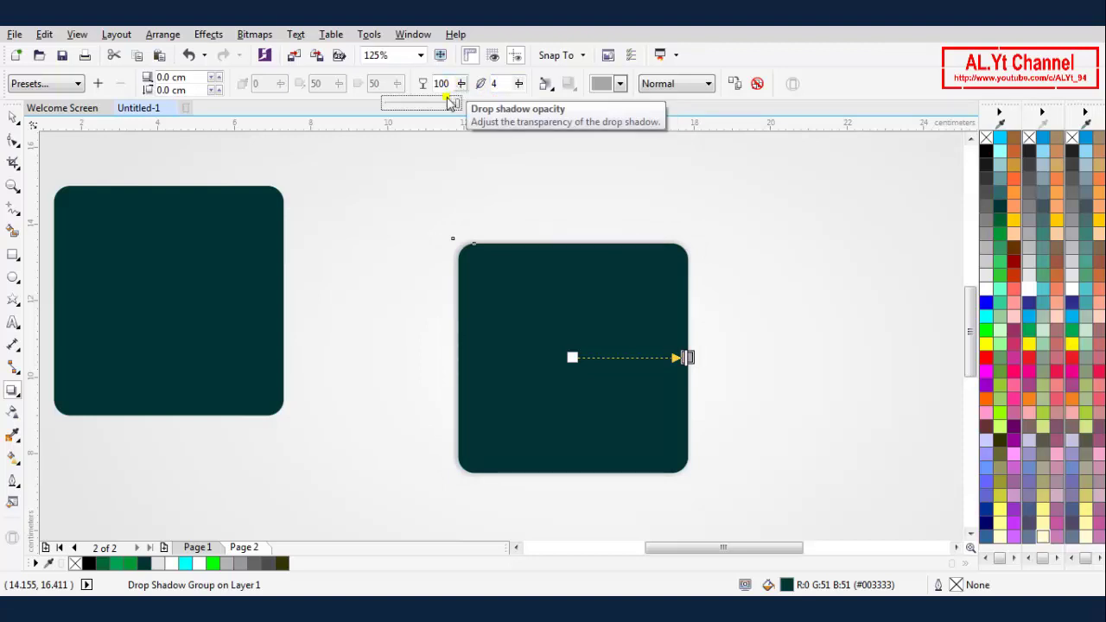
pyautogui.click(457, 90)
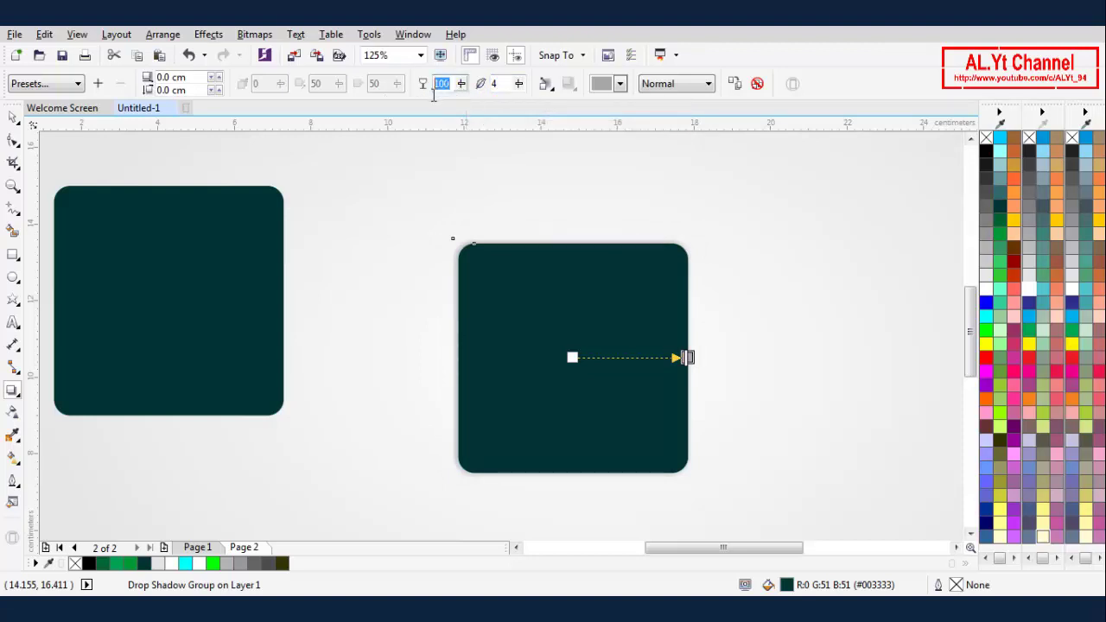
pyautogui.write('50')
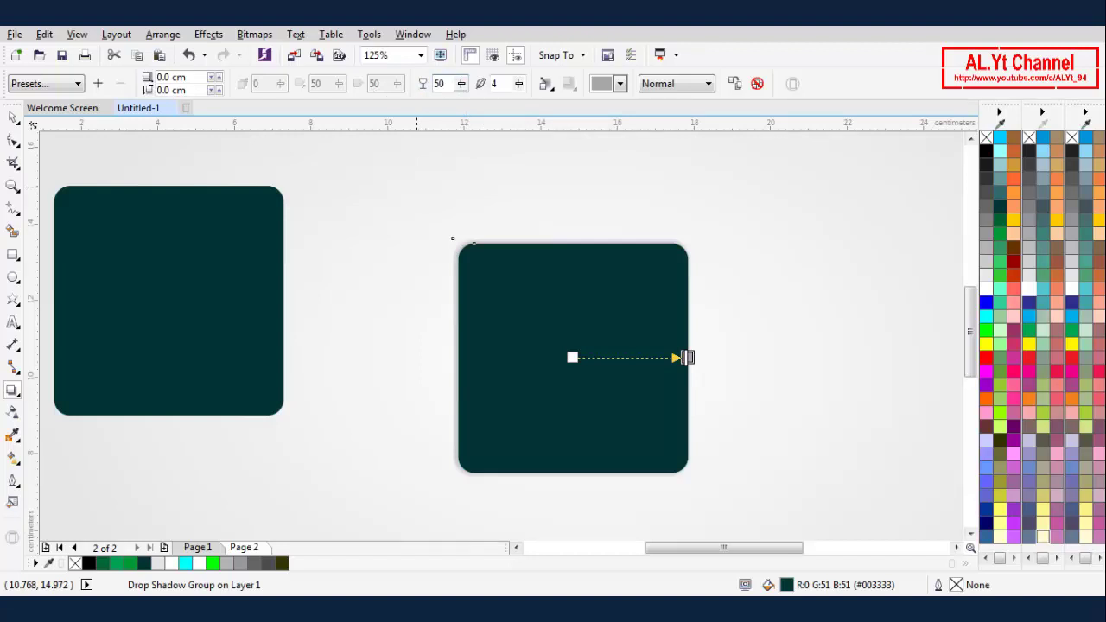
pyautogui.press('Return')
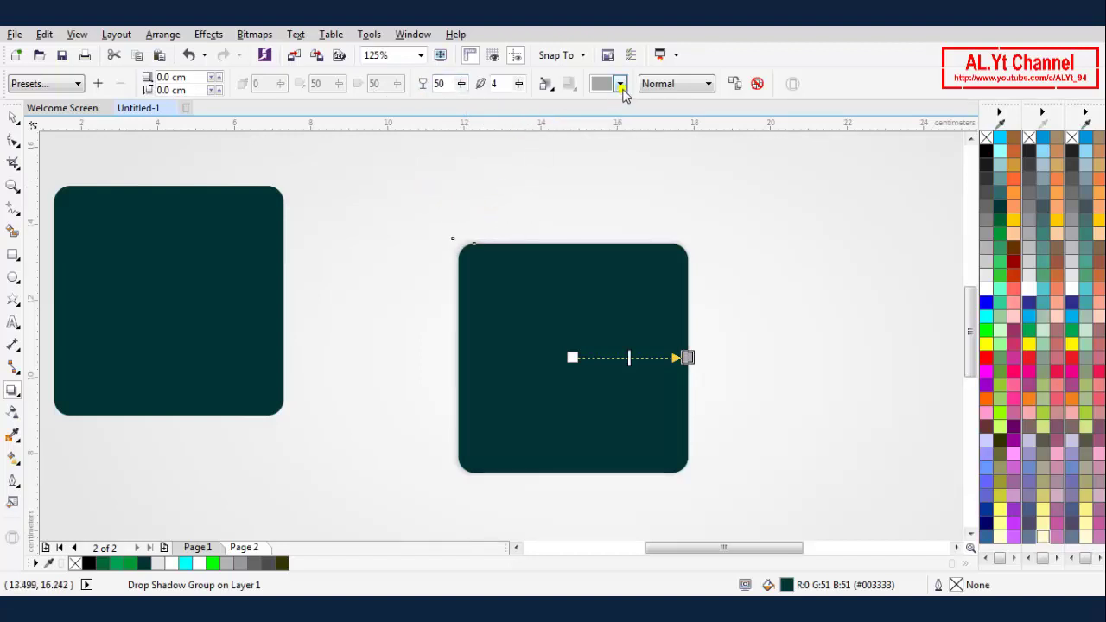
# - Change the centred square's glow colour to cyan and set its opacity to 70
pyautogui.click(620, 84)
pyautogui.click(598, 127)
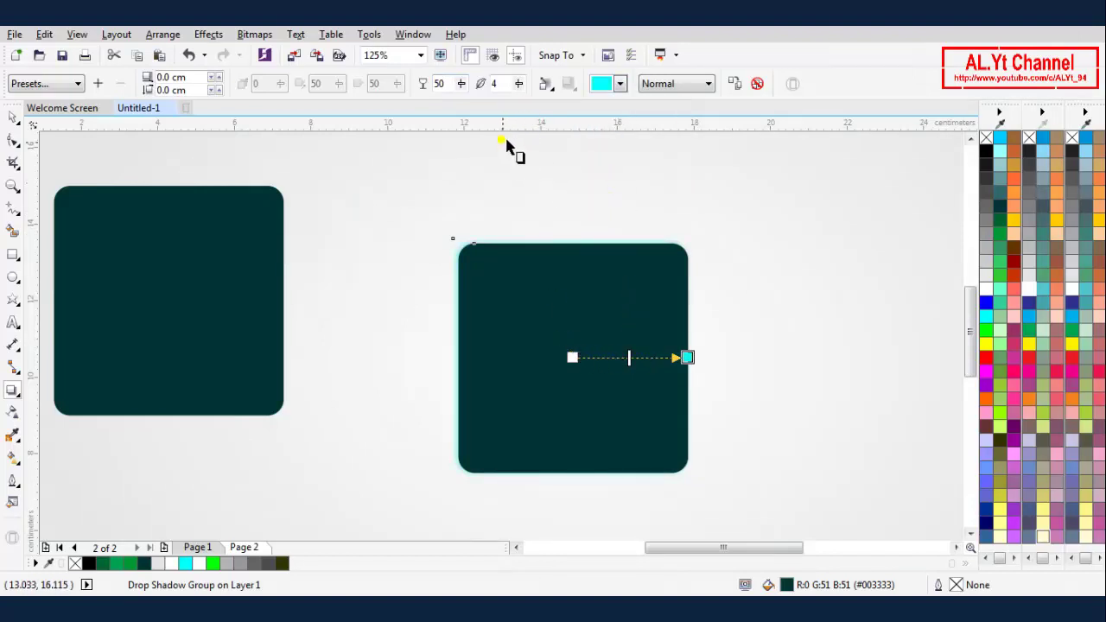
pyautogui.click(464, 87)
pyautogui.click(448, 90)
pyautogui.write('7')
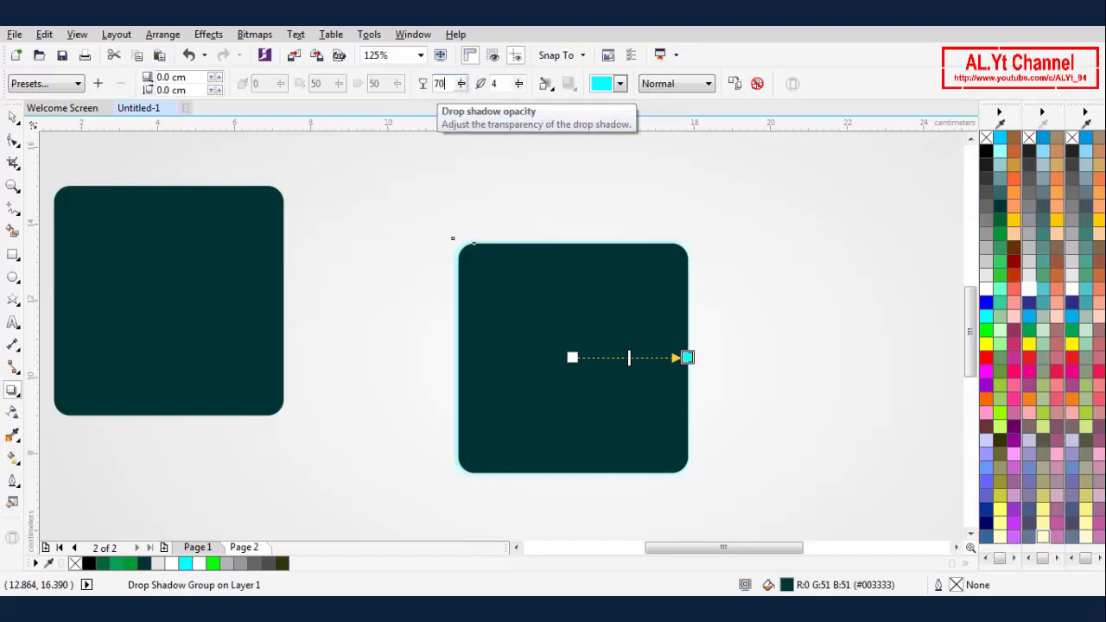
pyautogui.click(528, 180)
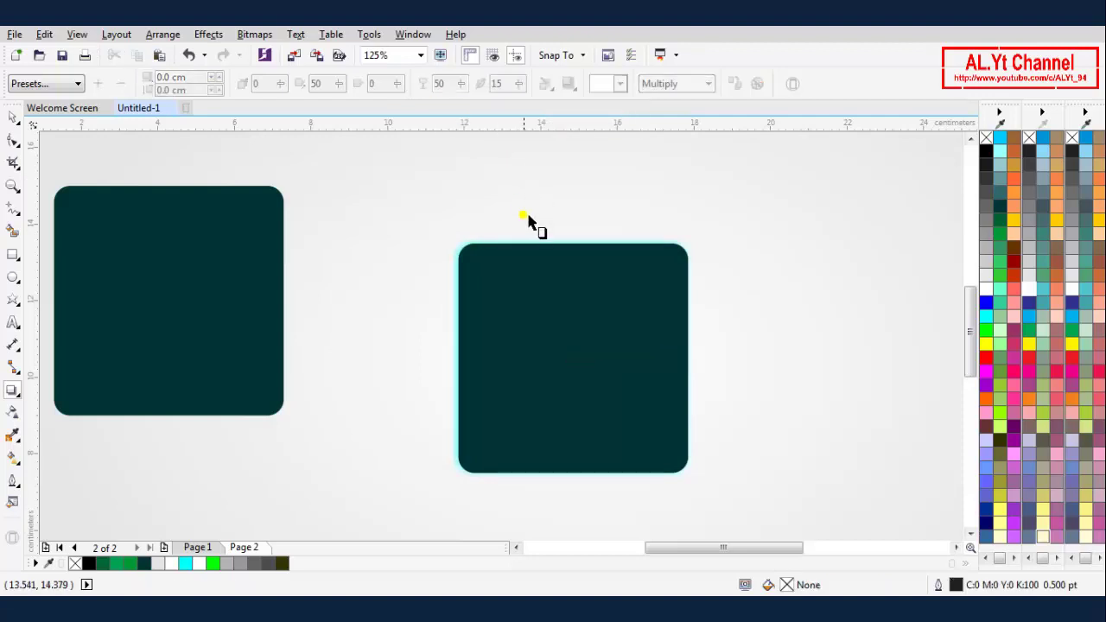
pyautogui.click(545, 302)
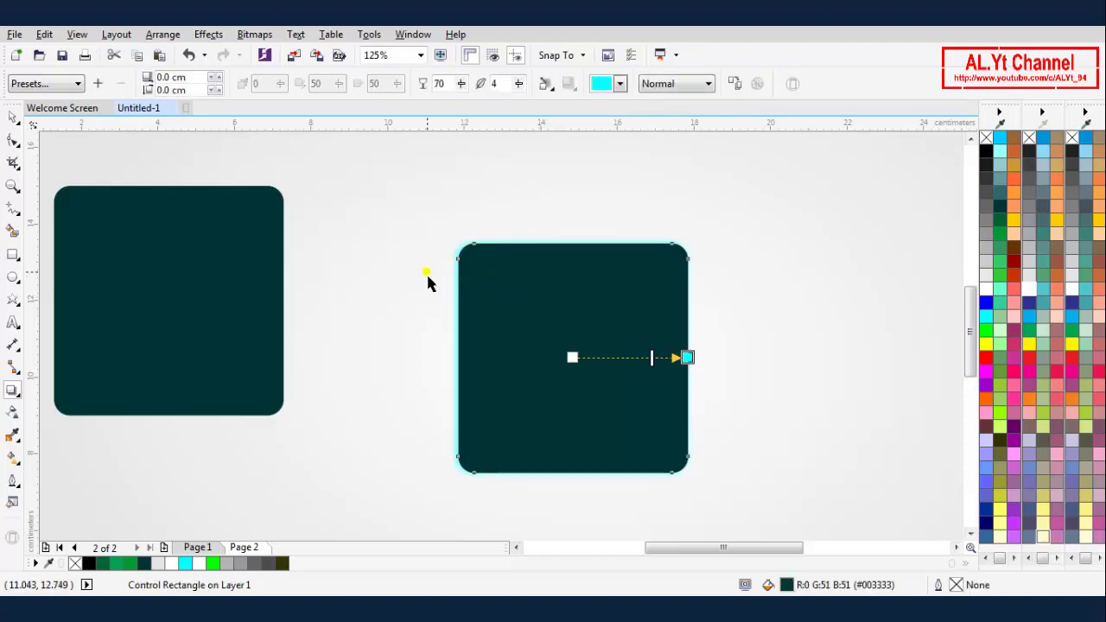
# - Rotate the duplicate teal square by 45° and centre it on the page over the glowing square
pyautogui.press('space')
pyautogui.click(329, 282)
pyautogui.click(237, 285)
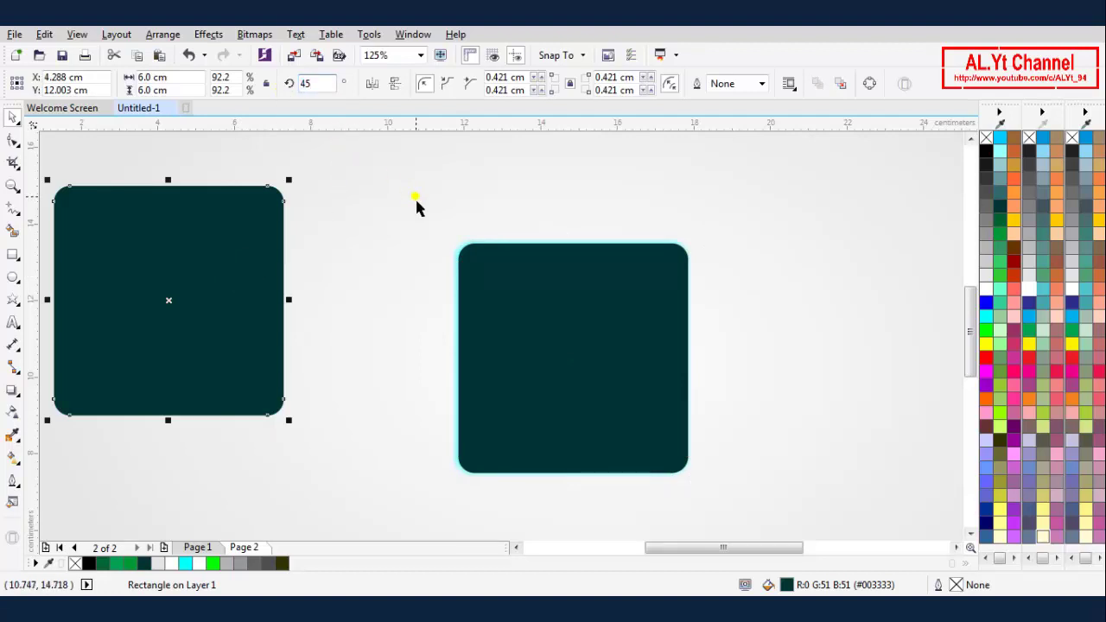
pyautogui.press('Return')
pyautogui.press('p')
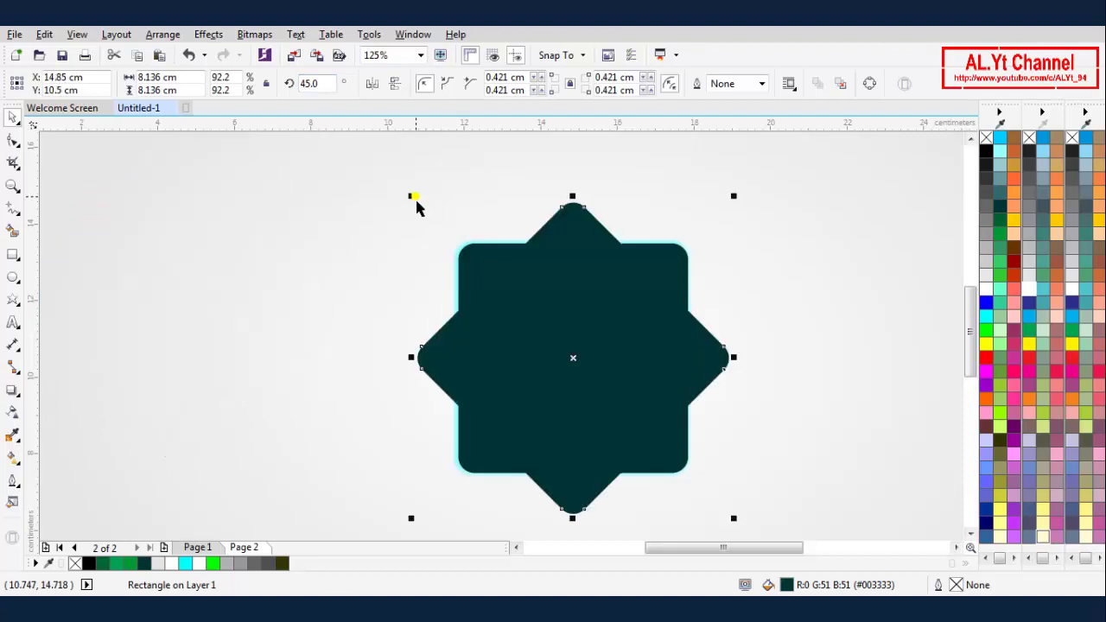
# - Apply a Small Glow drop shadow to the rotated square and set its opacity to 50
pyautogui.scroll(2, 558, 343)
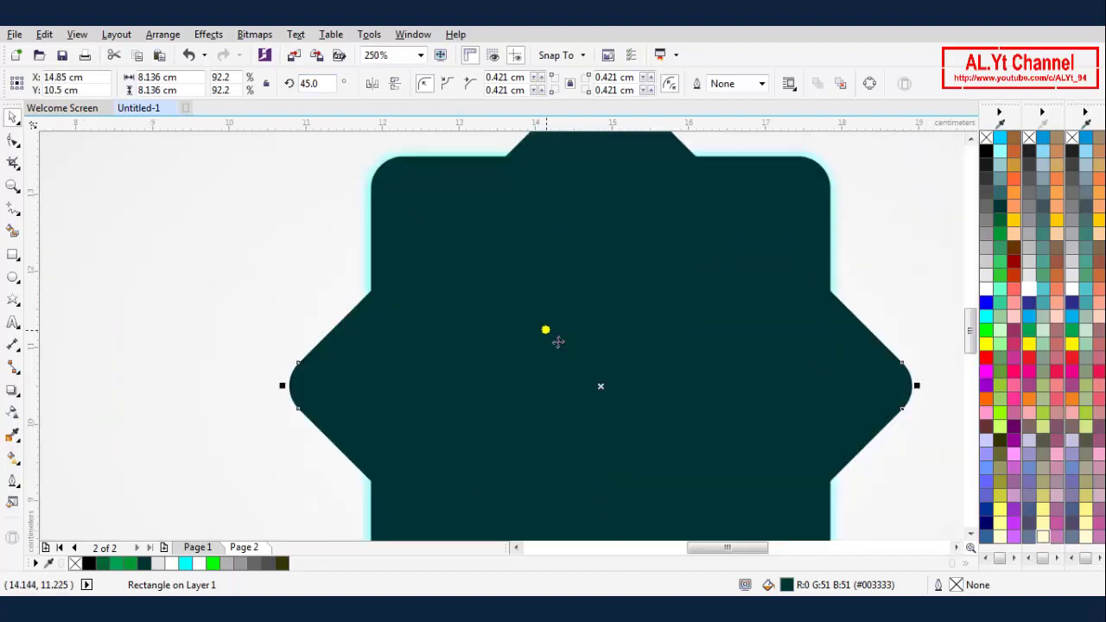
pyautogui.scroll(-2, 563, 283)
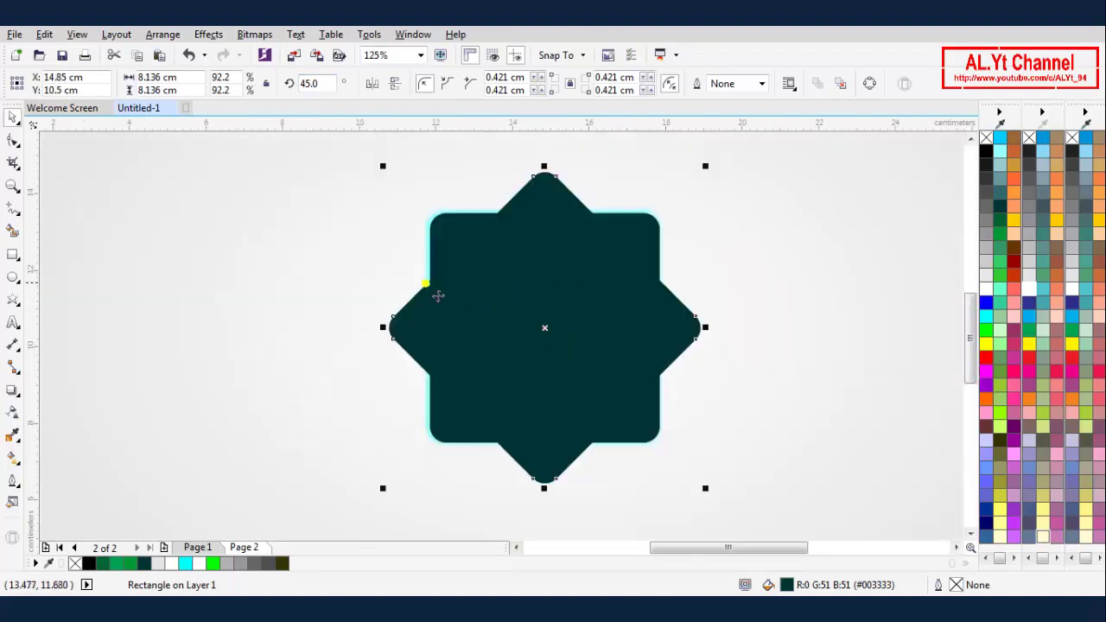
pyautogui.click(9, 391)
pyautogui.click(41, 85)
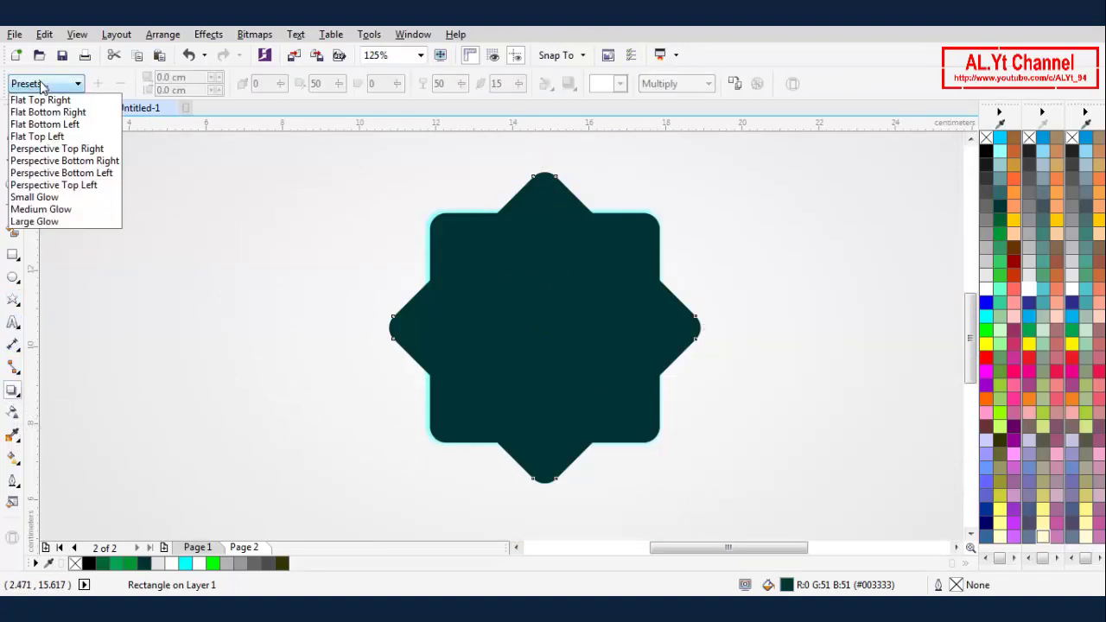
pyautogui.click(50, 197)
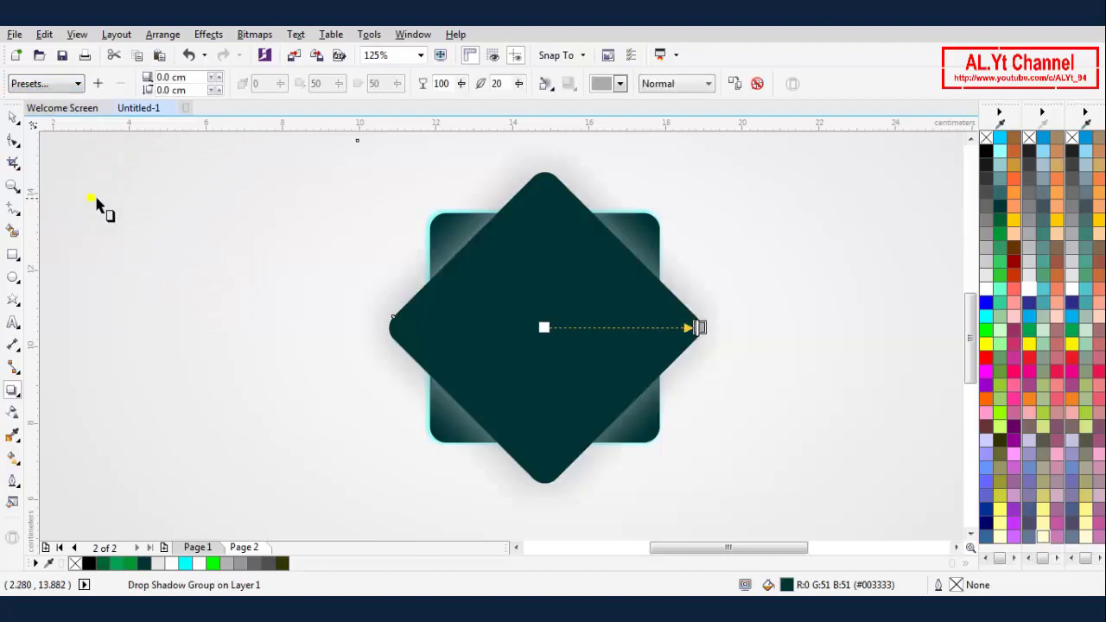
pyautogui.click(463, 85)
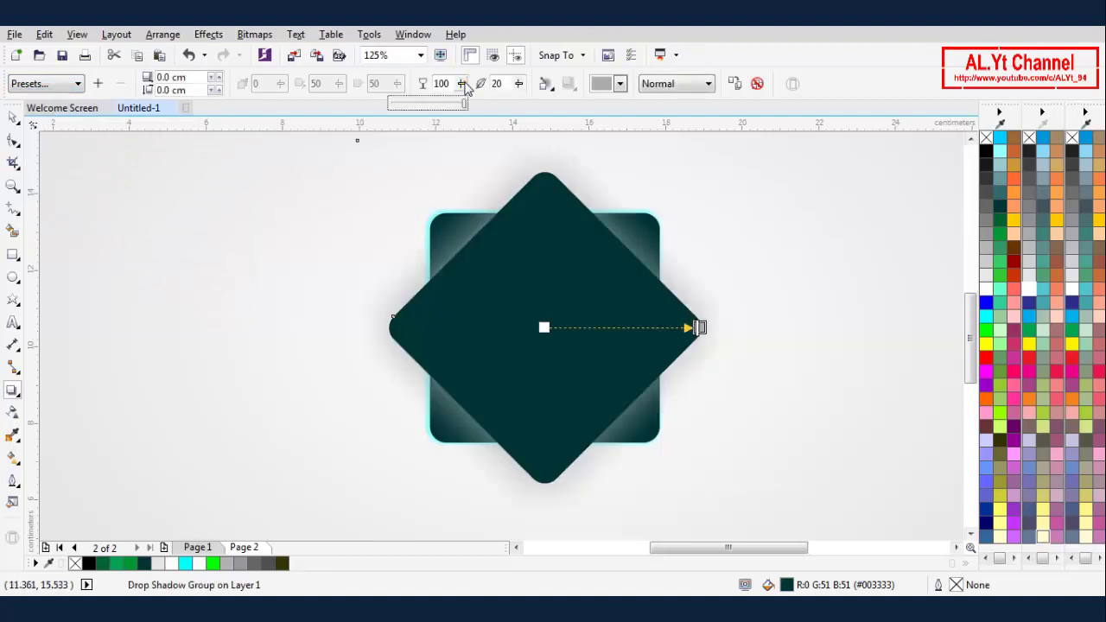
pyautogui.doubleClick(440, 84)
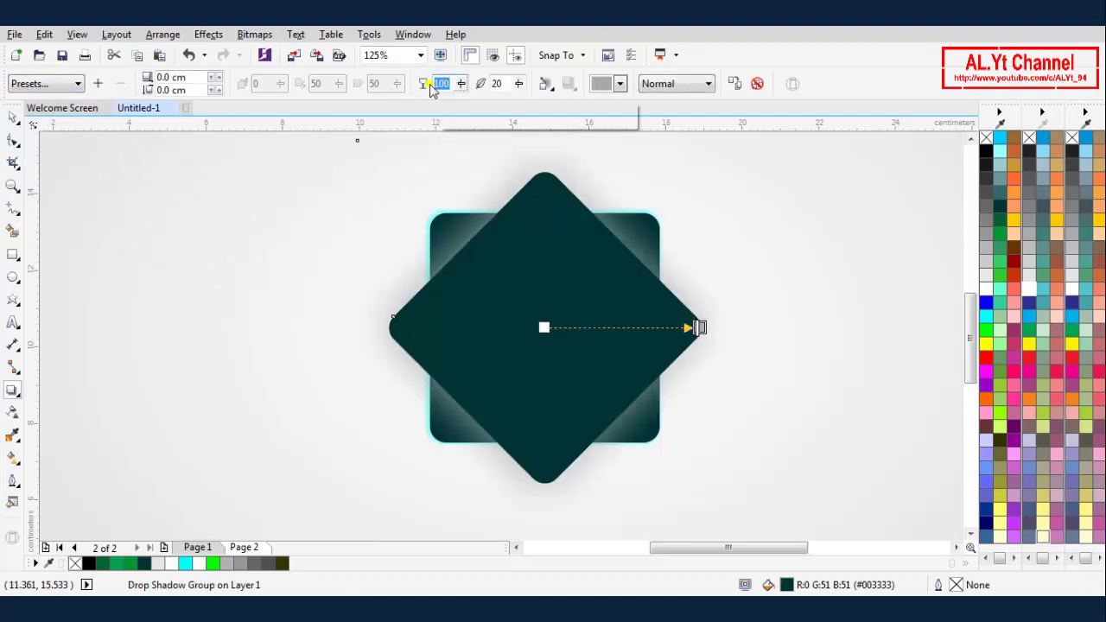
pyautogui.write('5')
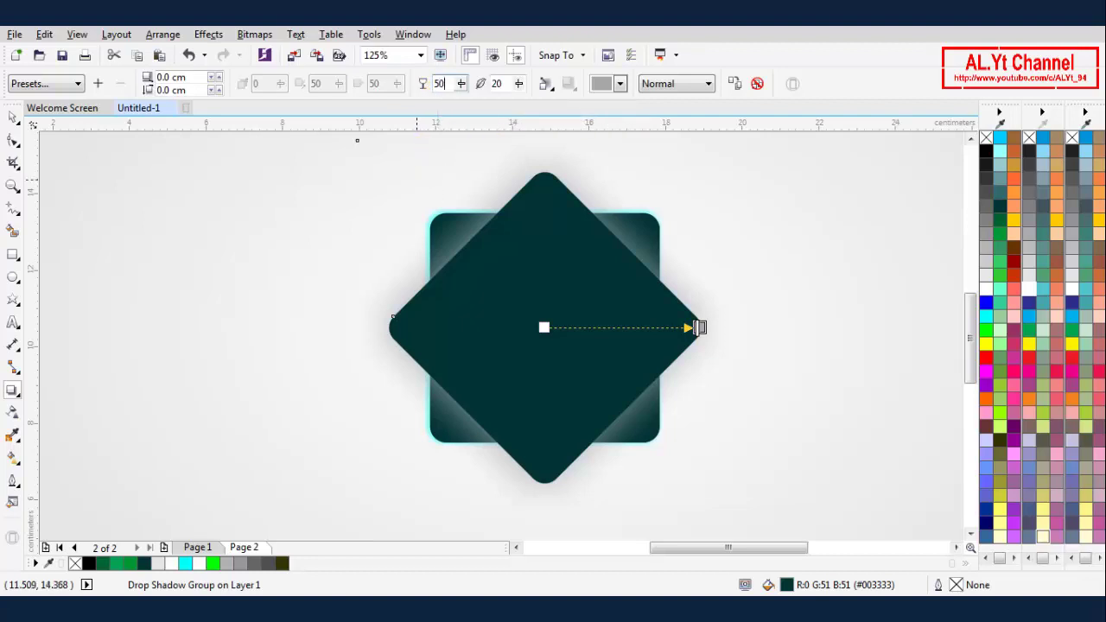
pyautogui.write('0')
pyautogui.press('Return')
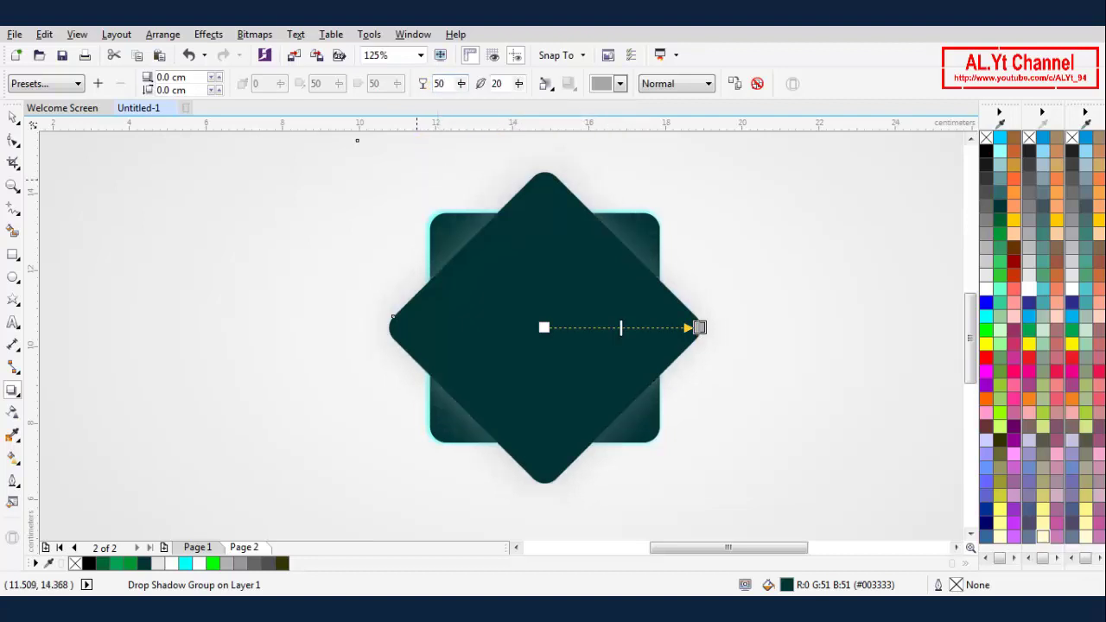
# - Set the rotated square's glow feathering to 4 and its colour to cyan
pyautogui.click(518, 86)
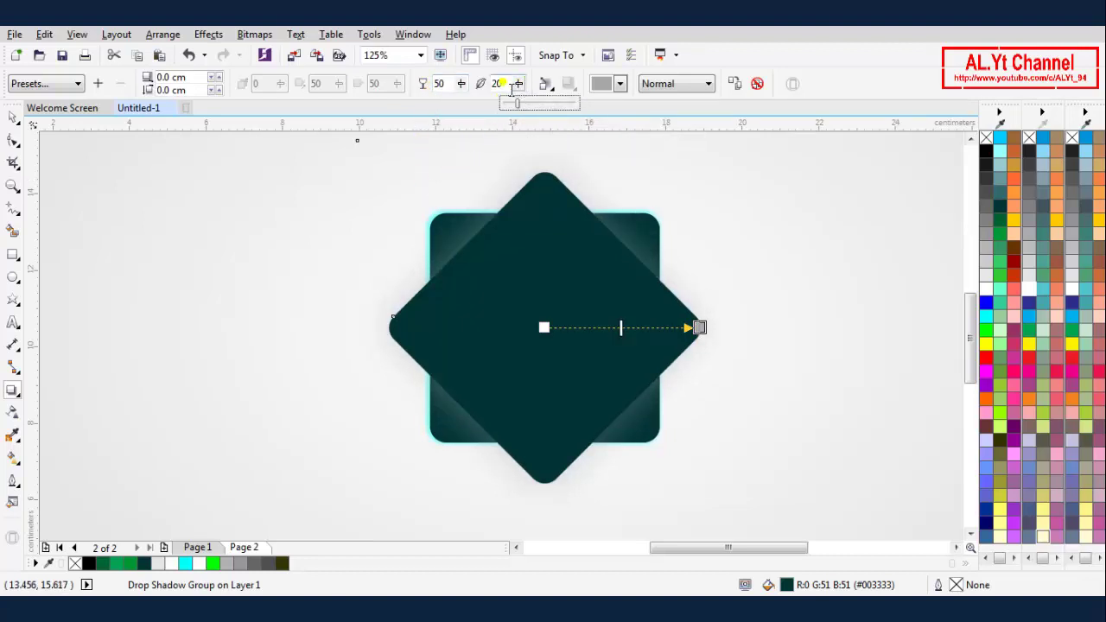
pyautogui.click(497, 83)
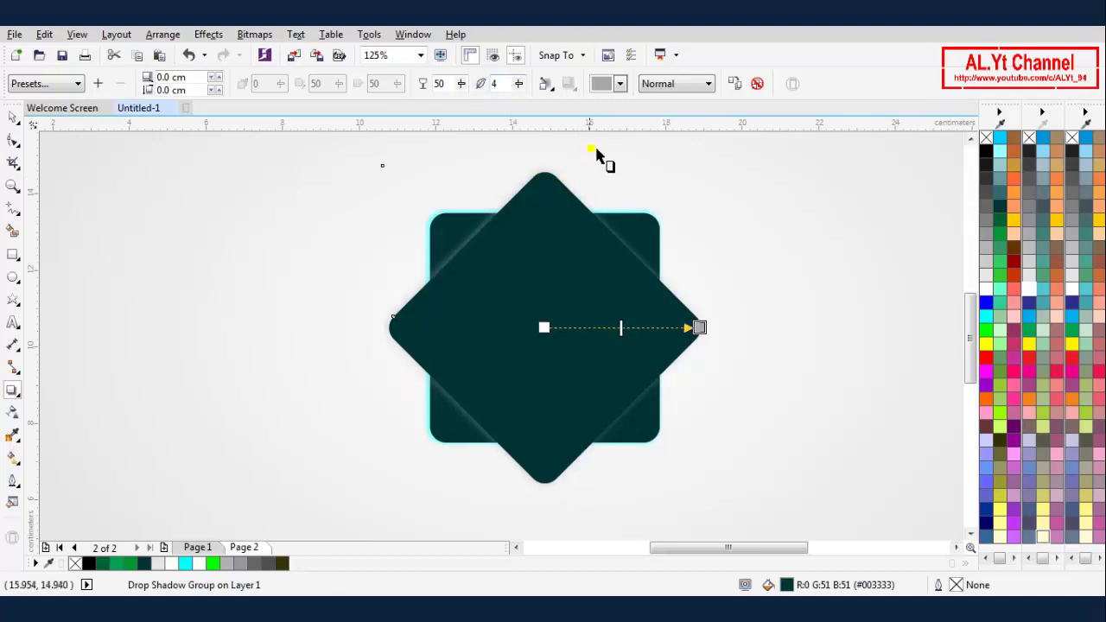
pyautogui.click(620, 85)
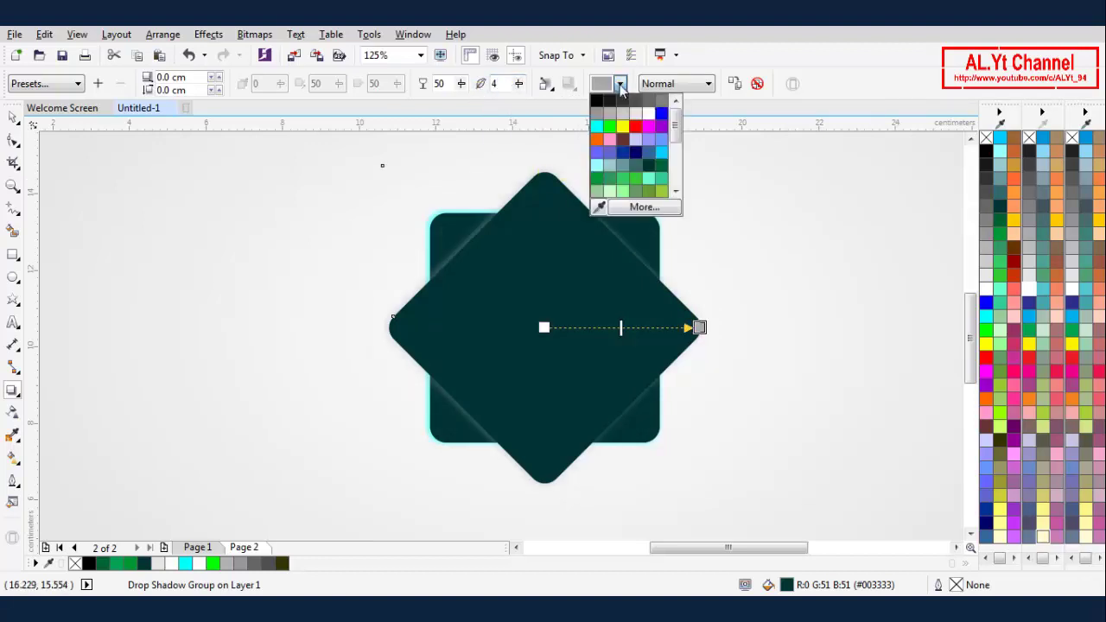
pyautogui.click(596, 127)
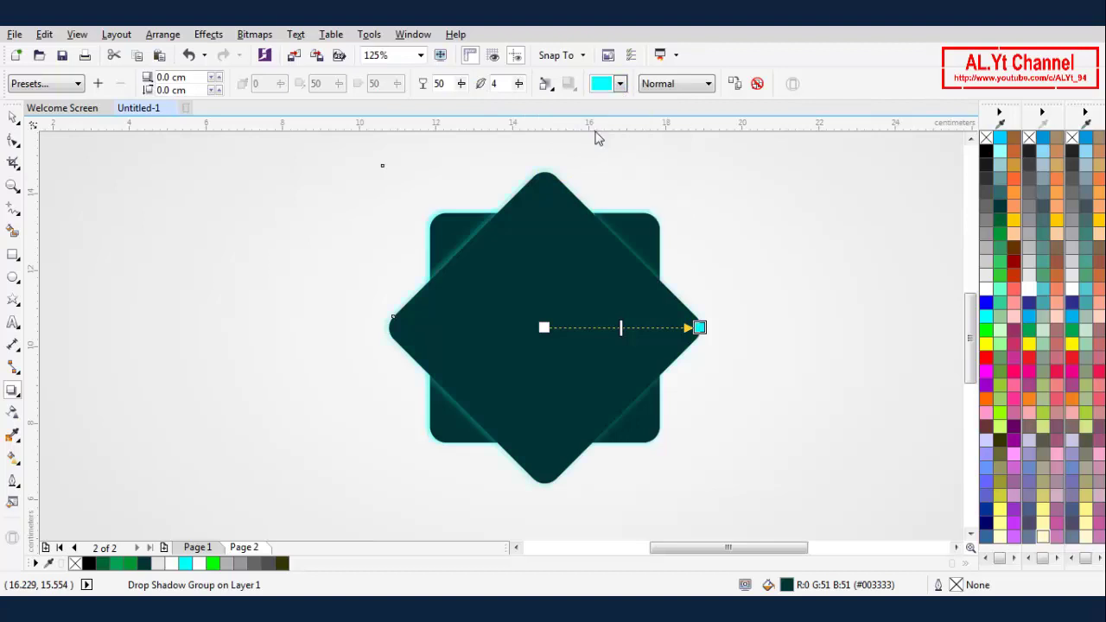
# - Select both glowing squares together with their shadows and group them
pyautogui.click(13, 117)
pyautogui.scroll(-1, 607, 232)
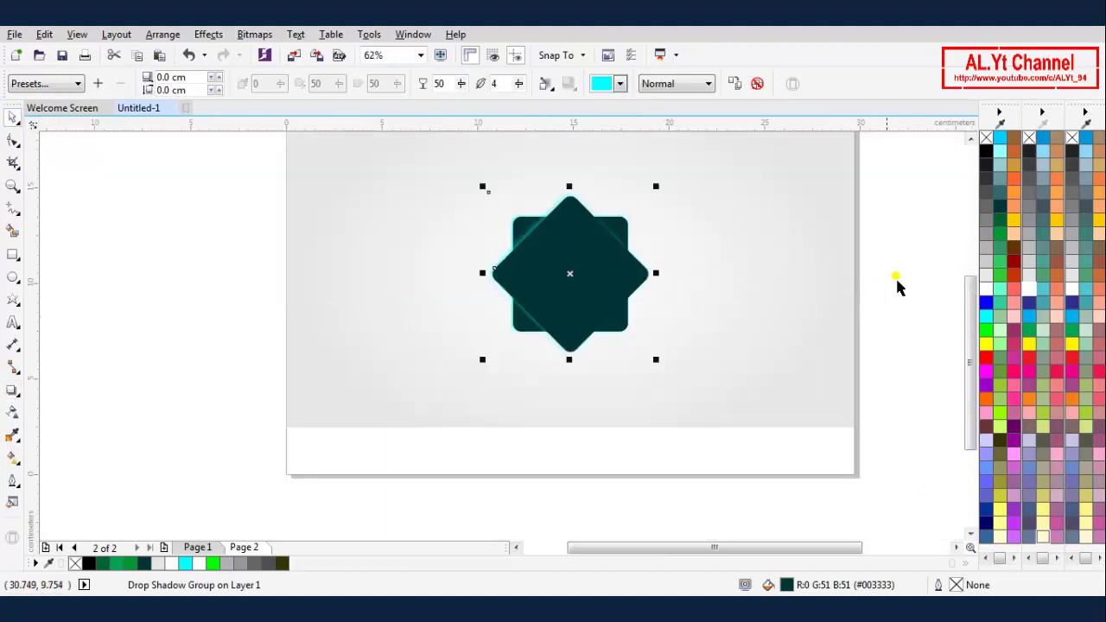
pyautogui.click(827, 268)
pyautogui.scroll(1, 592, 263)
pyautogui.scroll(-1, 593, 264)
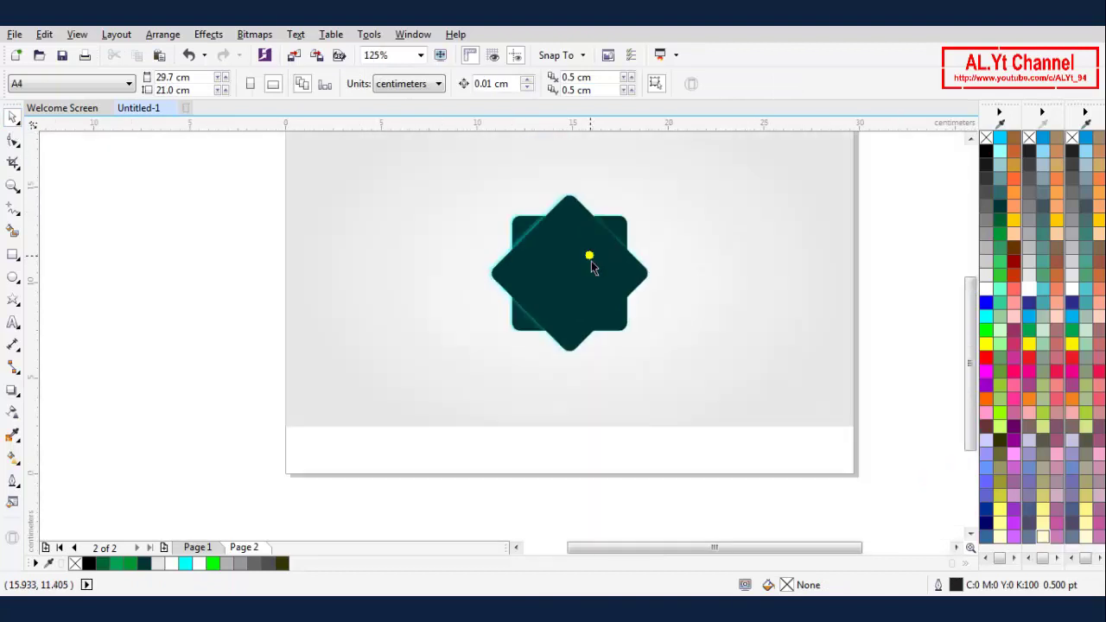
pyautogui.moveTo(722, 380); pyautogui.dragTo(744, 384)
pyautogui.click(709, 83)
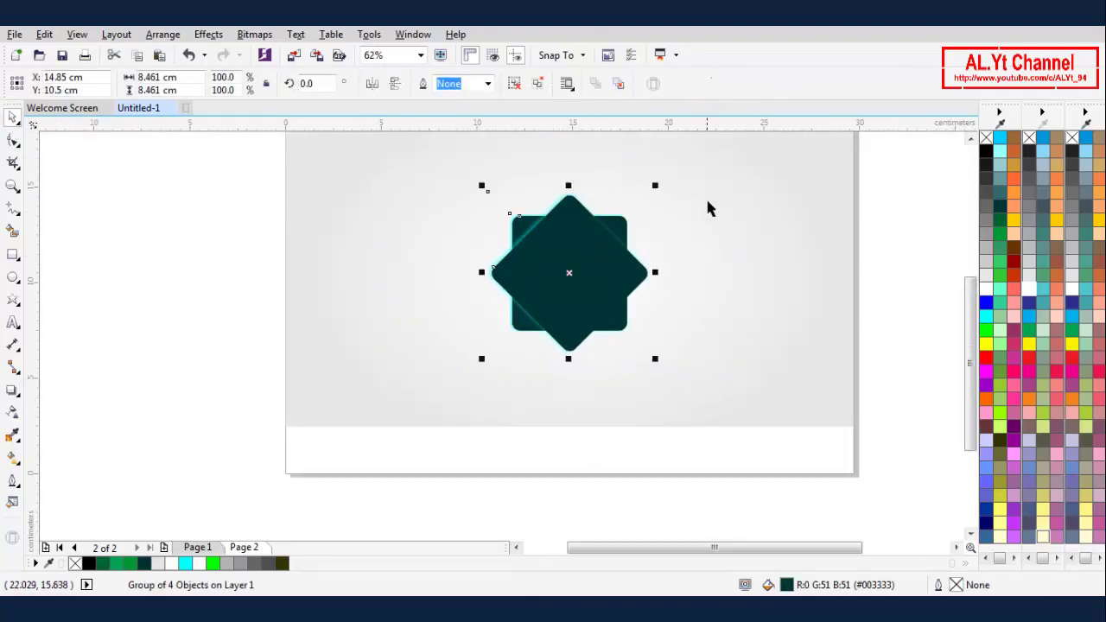
pyautogui.click(688, 220)
pyautogui.click(572, 275)
pyautogui.rightClick(571, 274)
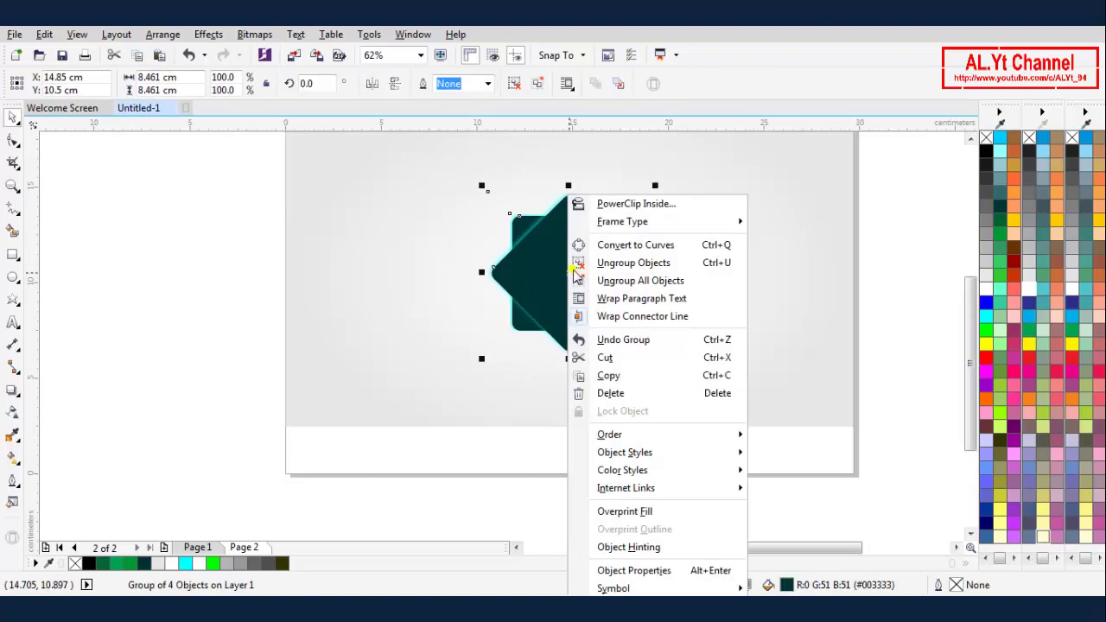
pyautogui.click(410, 321)
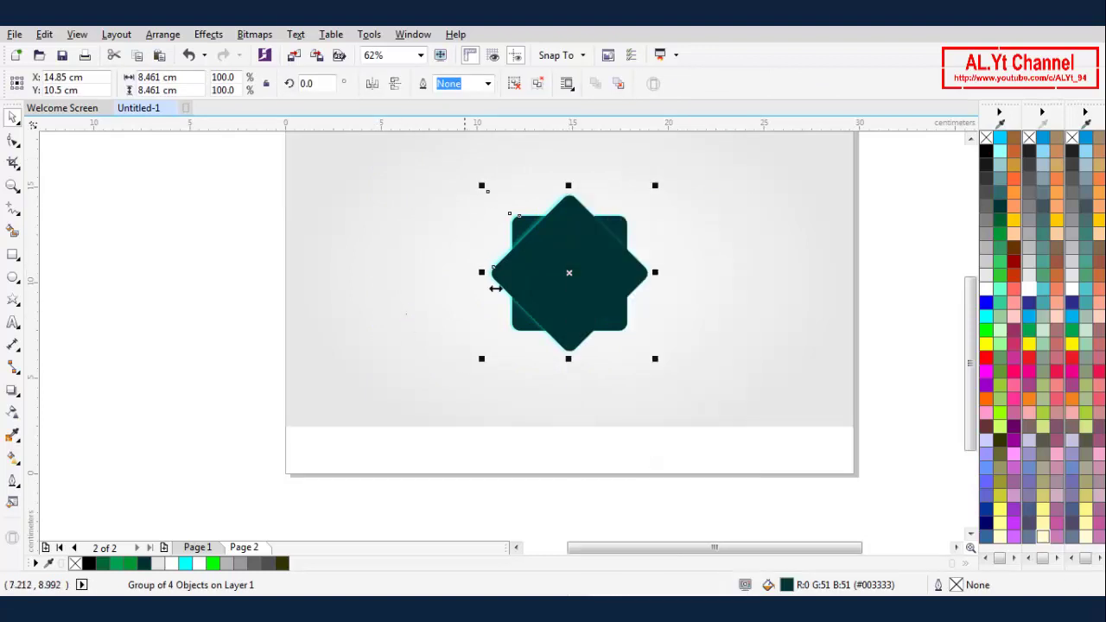
pyautogui.click(757, 301)
pyautogui.press('z')
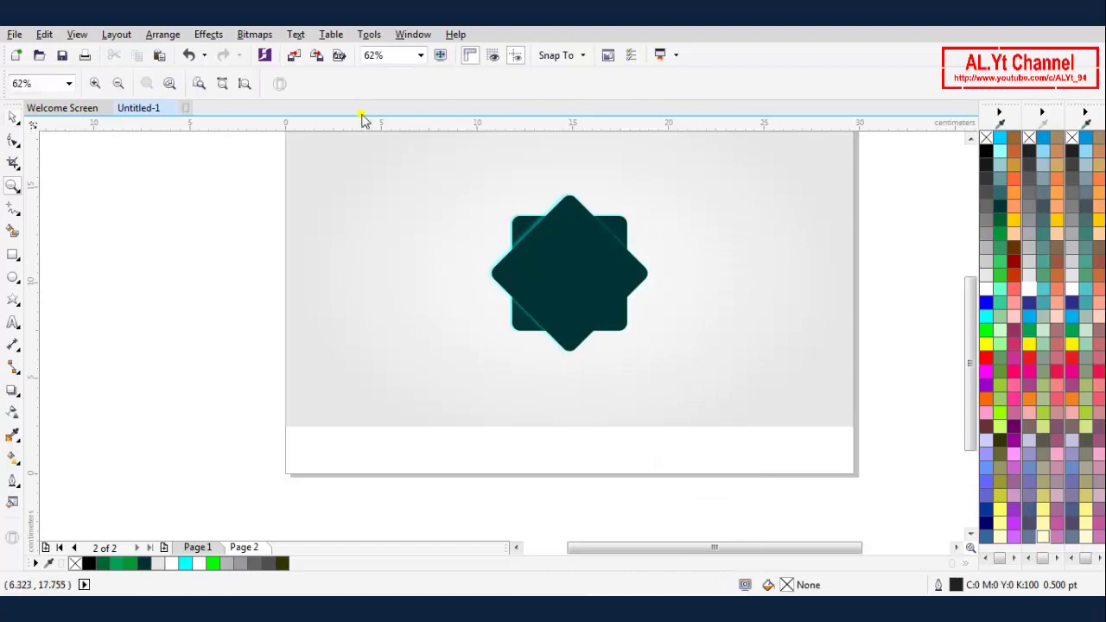
pyautogui.click(247, 84)
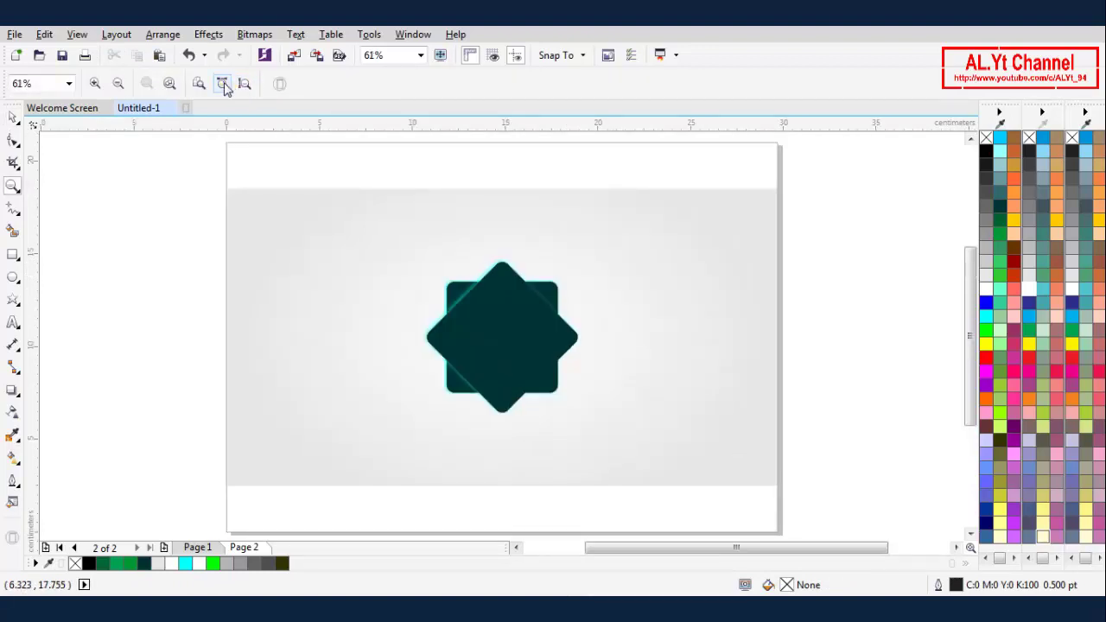
pyautogui.click(222, 84)
pyautogui.moveTo(267, 173); pyautogui.dragTo(730, 508)
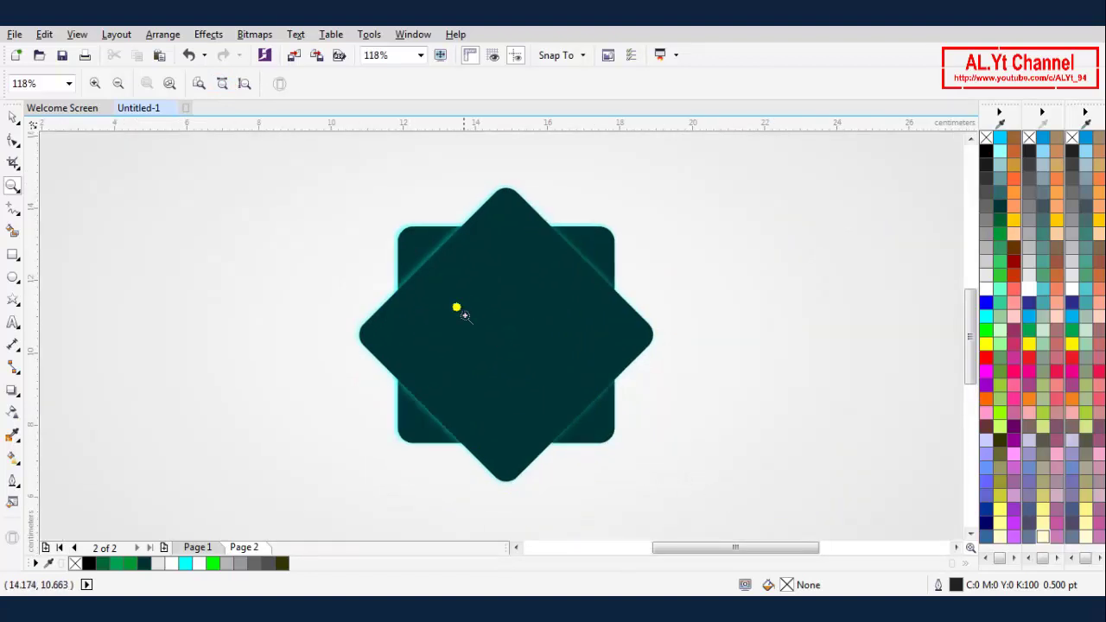
# - Add the words BULAN, Ramadhan and BERKAH as three separate artistic texts beside the star
pyautogui.moveTo(277, 157); pyautogui.dragTo(720, 524)
pyautogui.press('space')
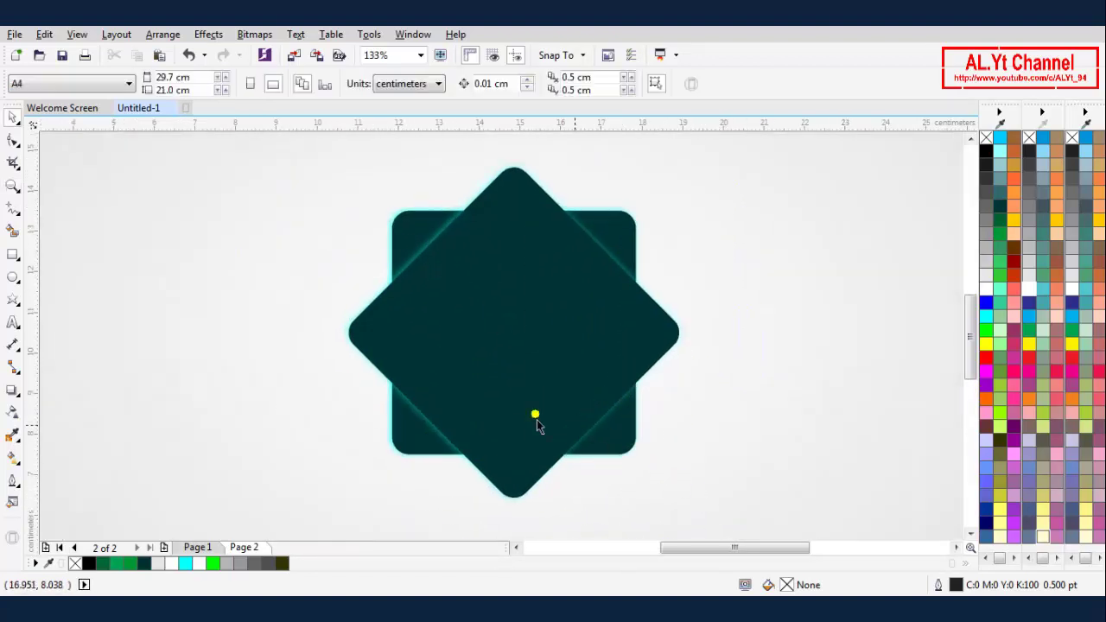
pyautogui.click(12, 323)
pyautogui.click(175, 217)
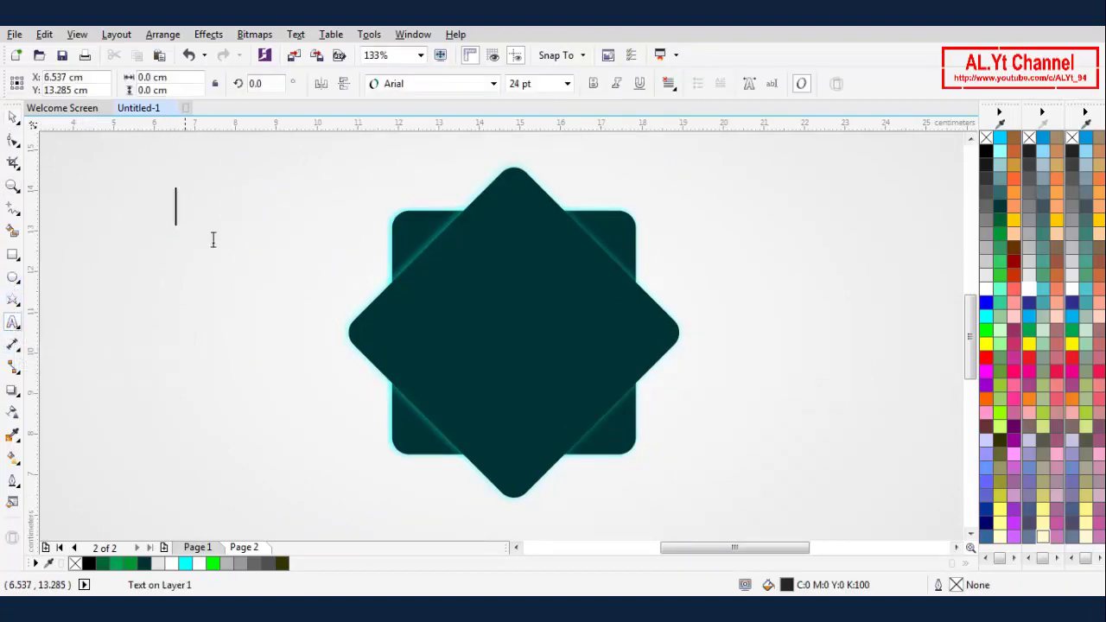
pyautogui.write('BULAN')
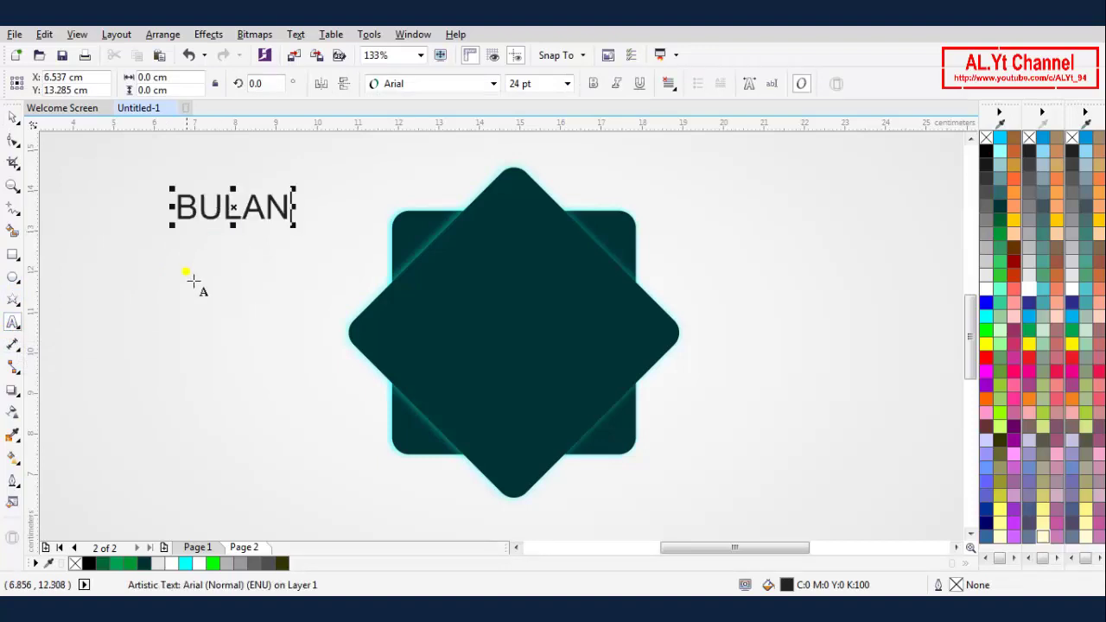
pyautogui.click(186, 275)
pyautogui.write('R')
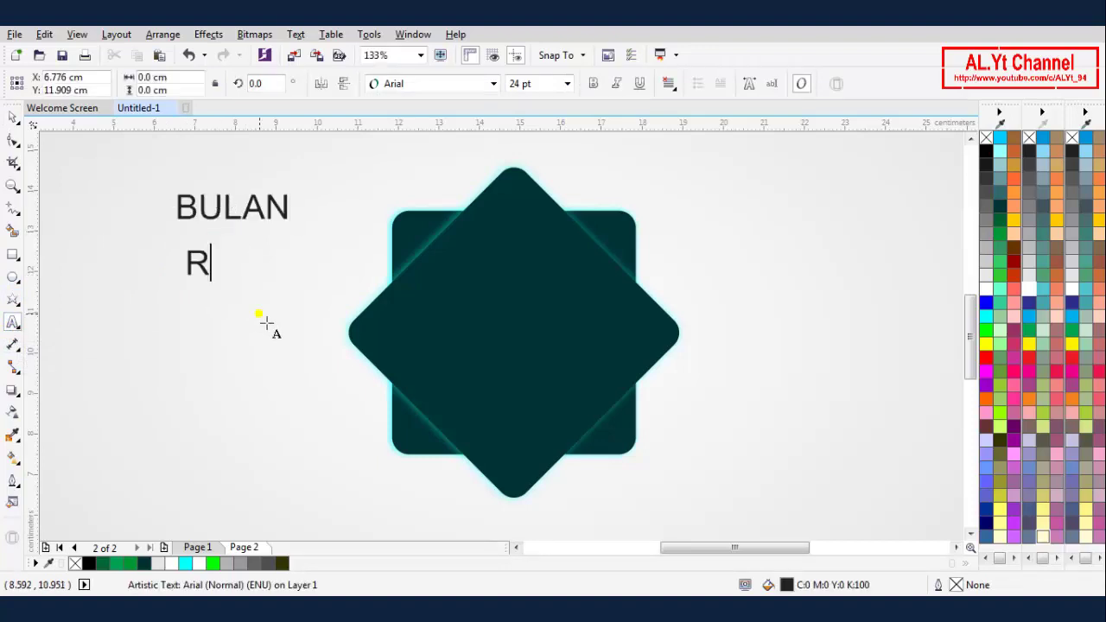
pyautogui.write('amadhan')
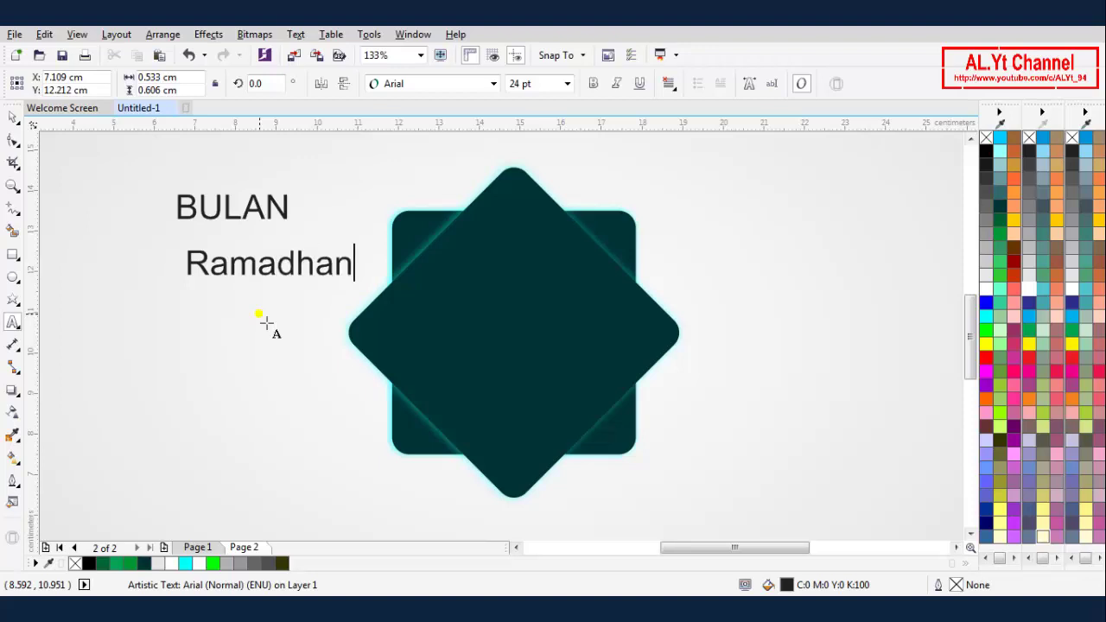
pyautogui.click(185, 359)
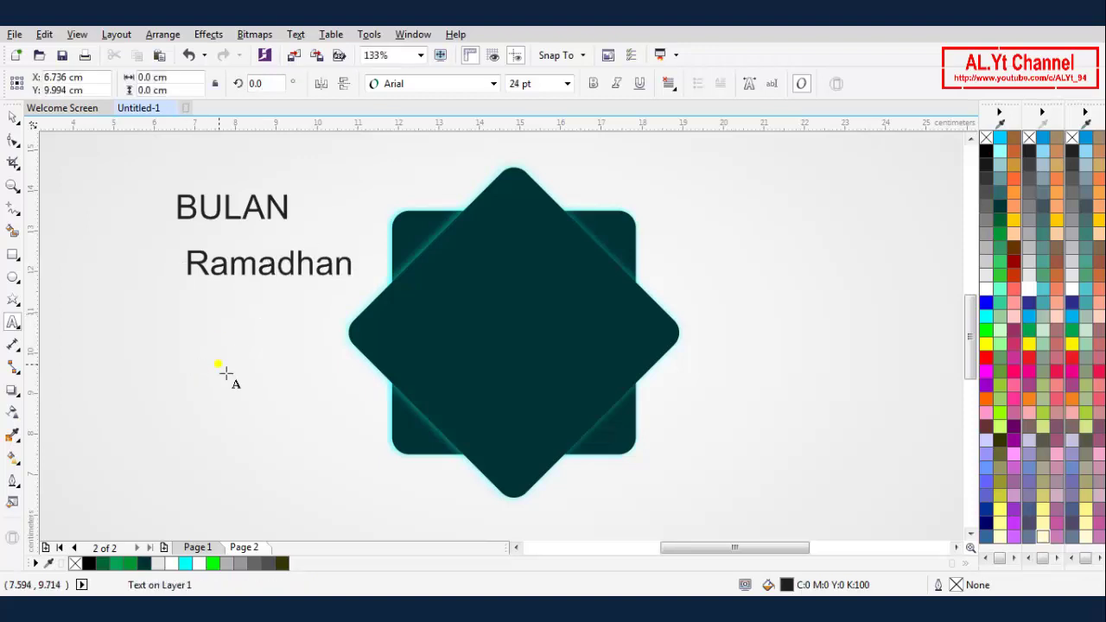
pyautogui.write('BERKAH')
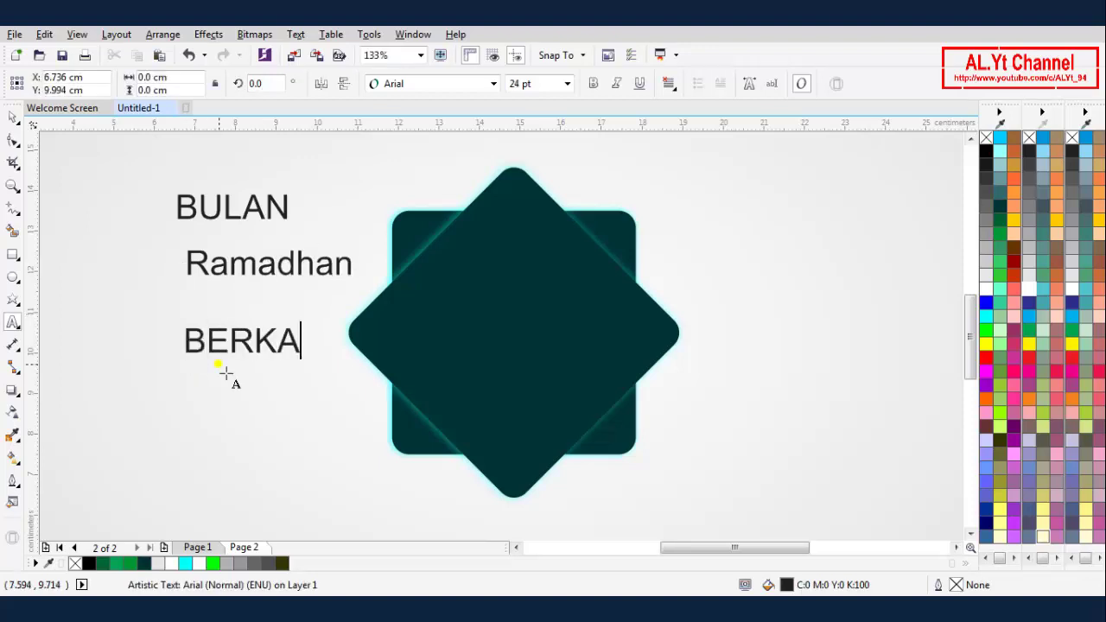
# - Centre BULAN, Ramadhan and BERKAH on the page over the star
pyautogui.click(13, 117)
pyautogui.click(229, 216)
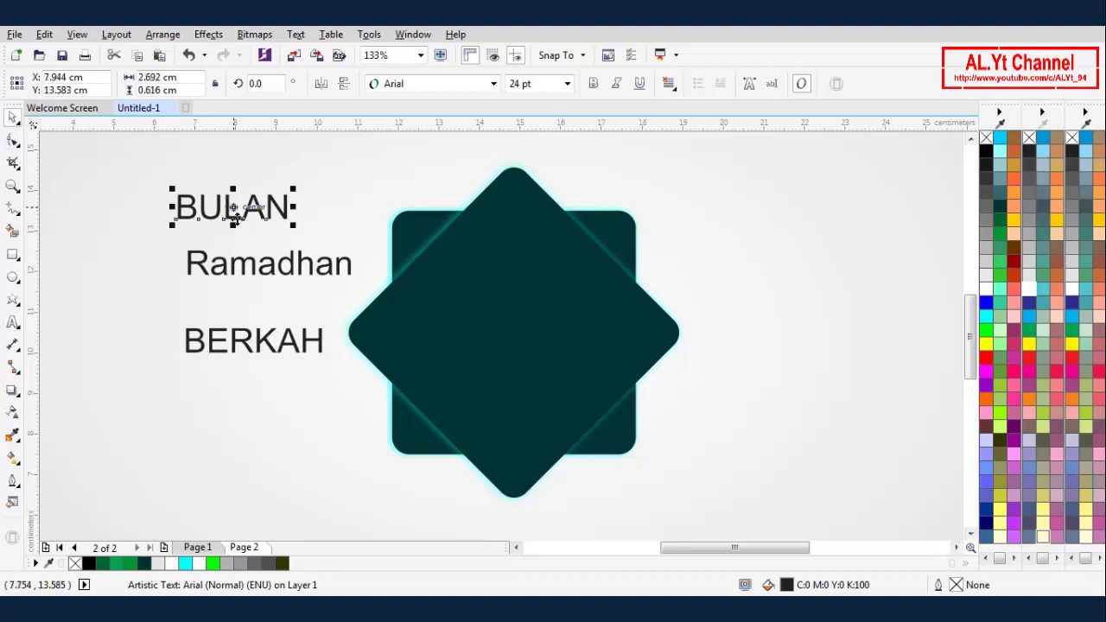
pyautogui.press('p')
pyautogui.press('p')
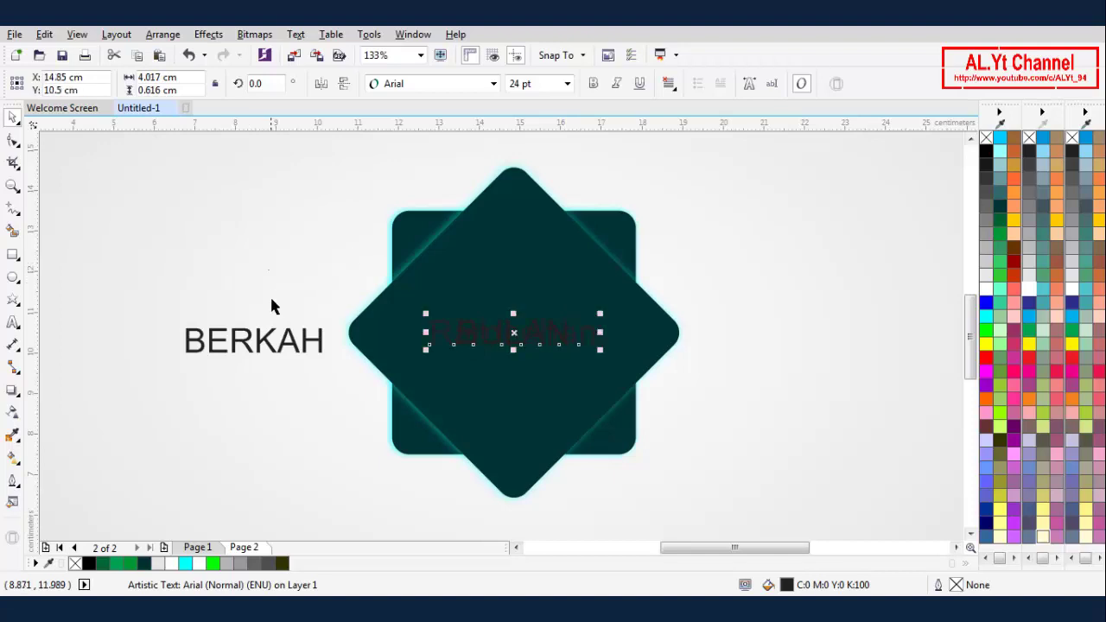
pyautogui.click(281, 356)
pyautogui.press('p')
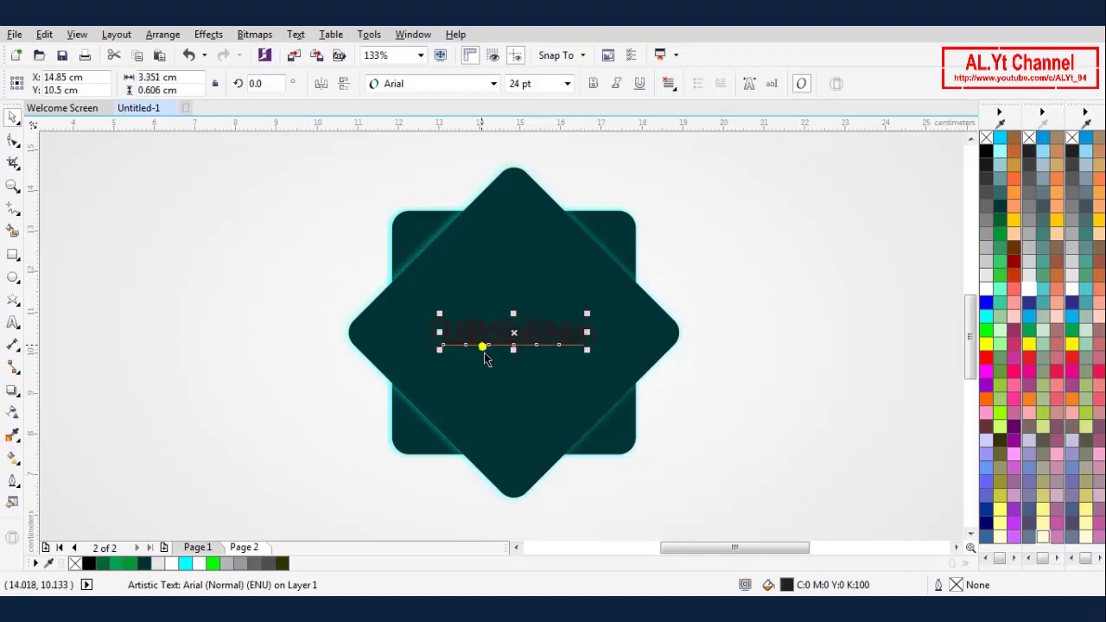
# - Stack the three words vertically, with BULAN above and BERKAH below the page-centred Ramadhan
pyautogui.scroll(2, 488, 358)
pyautogui.moveTo(536, 319); pyautogui.dragTo(559, 400)
pyautogui.click(544, 343)
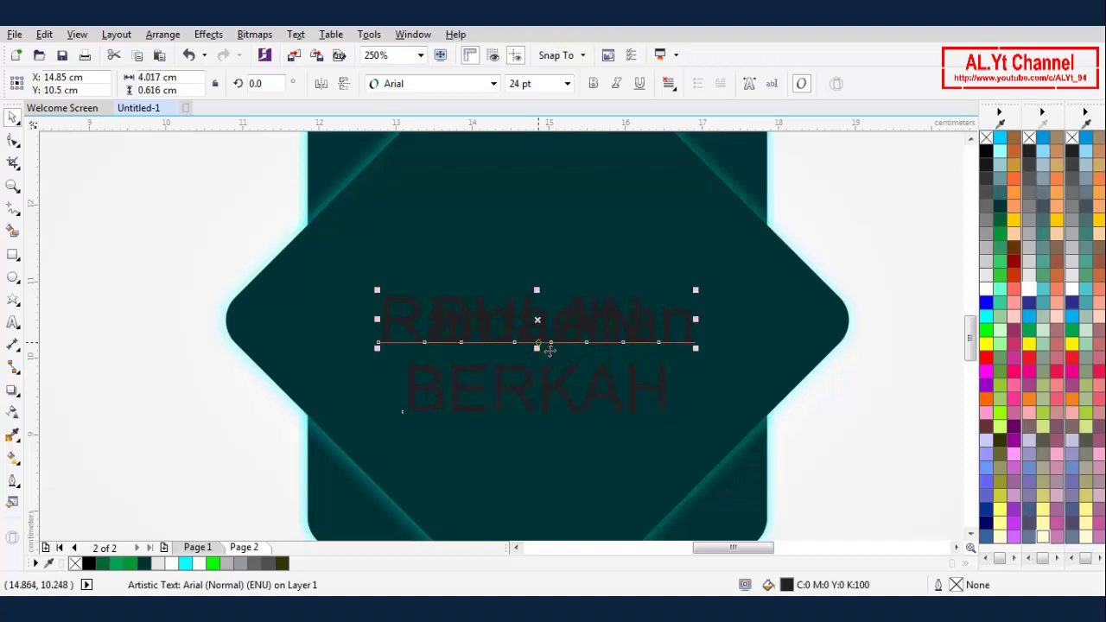
pyautogui.moveTo(550, 335); pyautogui.dragTo(549, 275)
pyautogui.moveTo(537, 227); pyautogui.dragTo(536, 227)
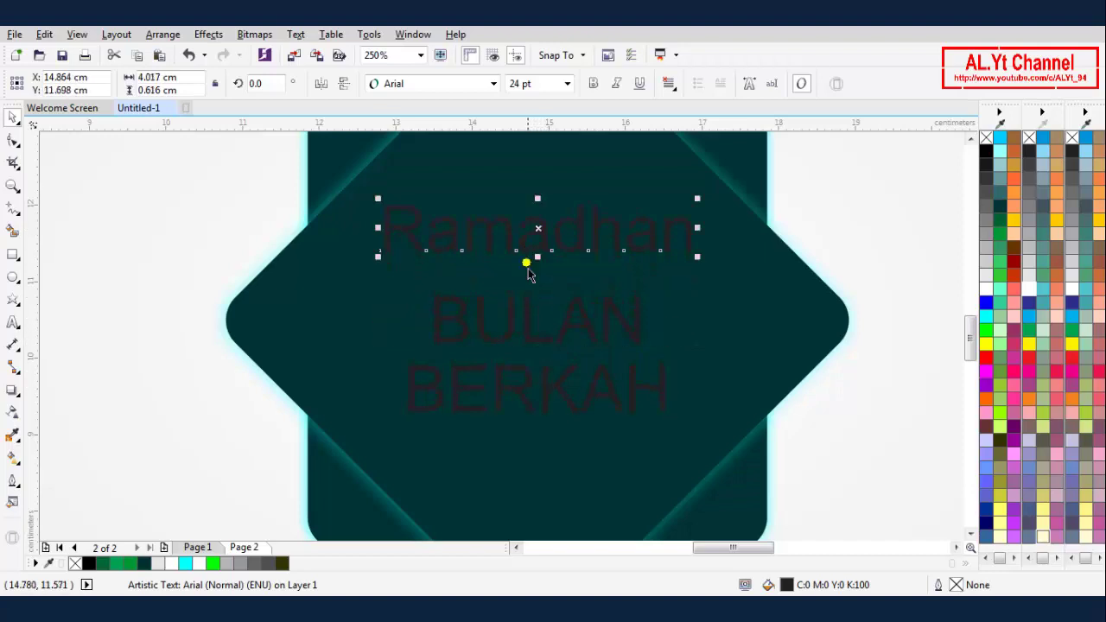
pyautogui.moveTo(528, 327); pyautogui.dragTo(525, 227)
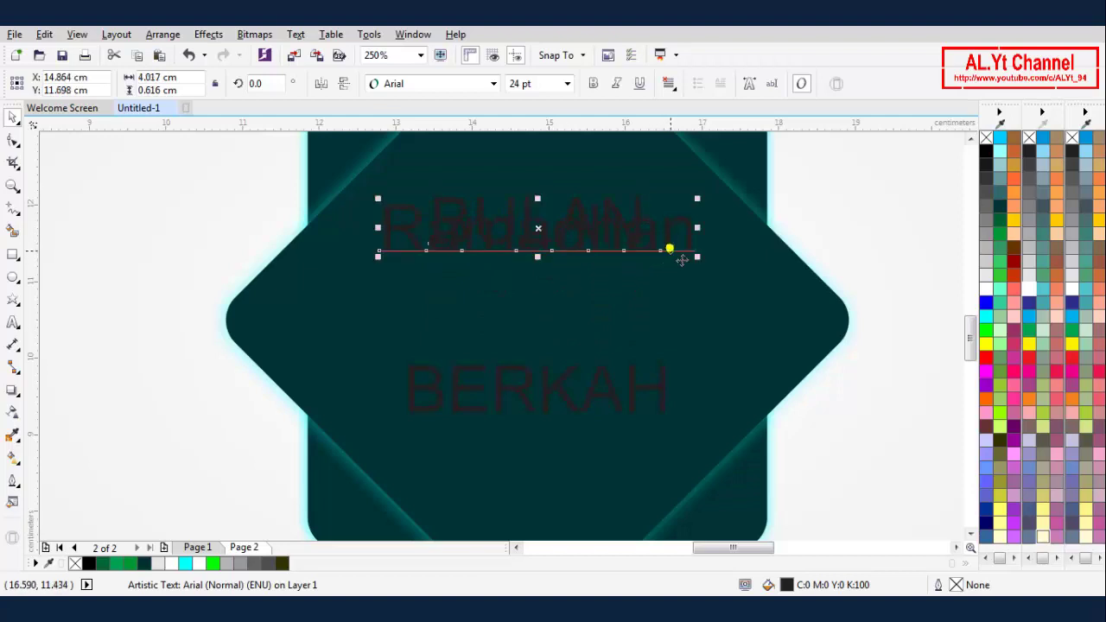
pyautogui.hotkey('ctrl', 'z')
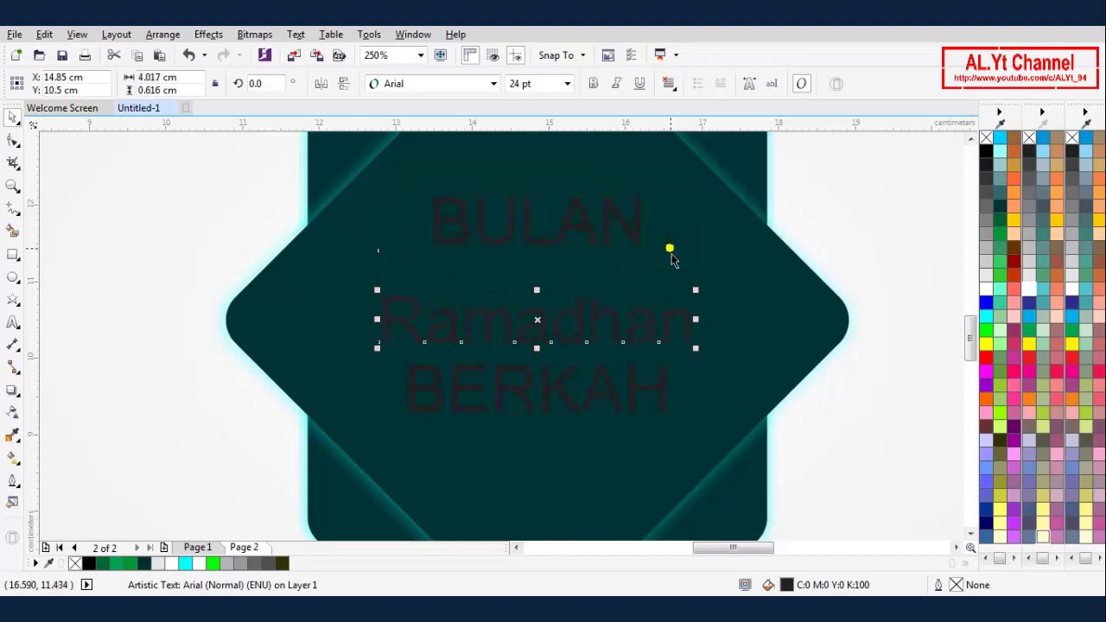
# - Set Ramadhan in the Enchanting Celebrations font and both BULAN and BERKAH in Bebas Neue
pyautogui.click(429, 87)
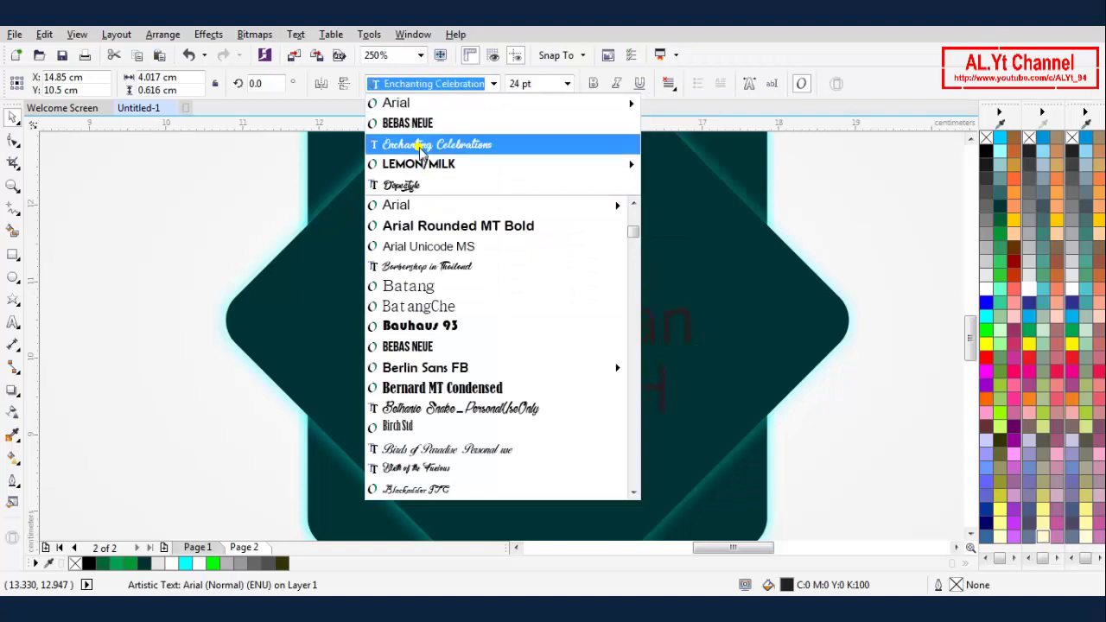
pyautogui.click(421, 151)
pyautogui.click(525, 243)
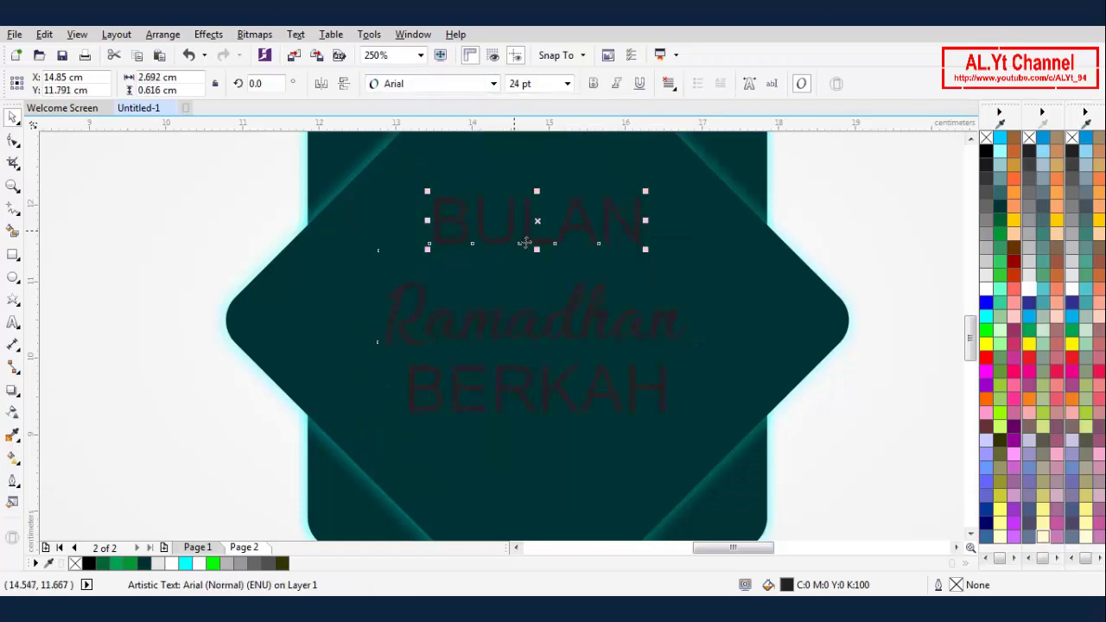
pyautogui.click(458, 84)
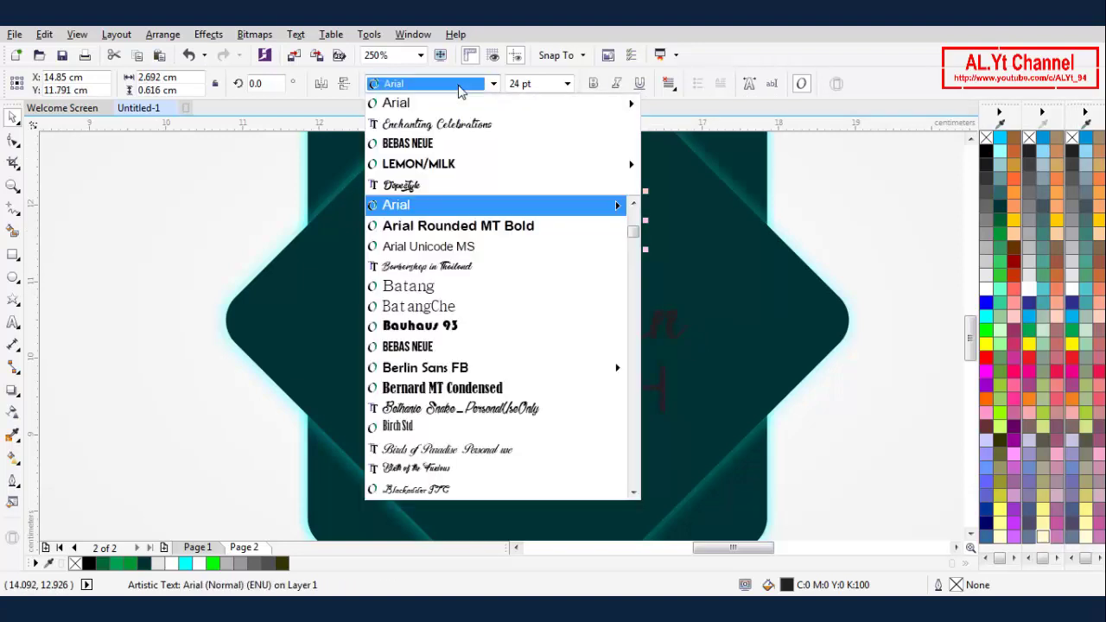
pyautogui.click(450, 143)
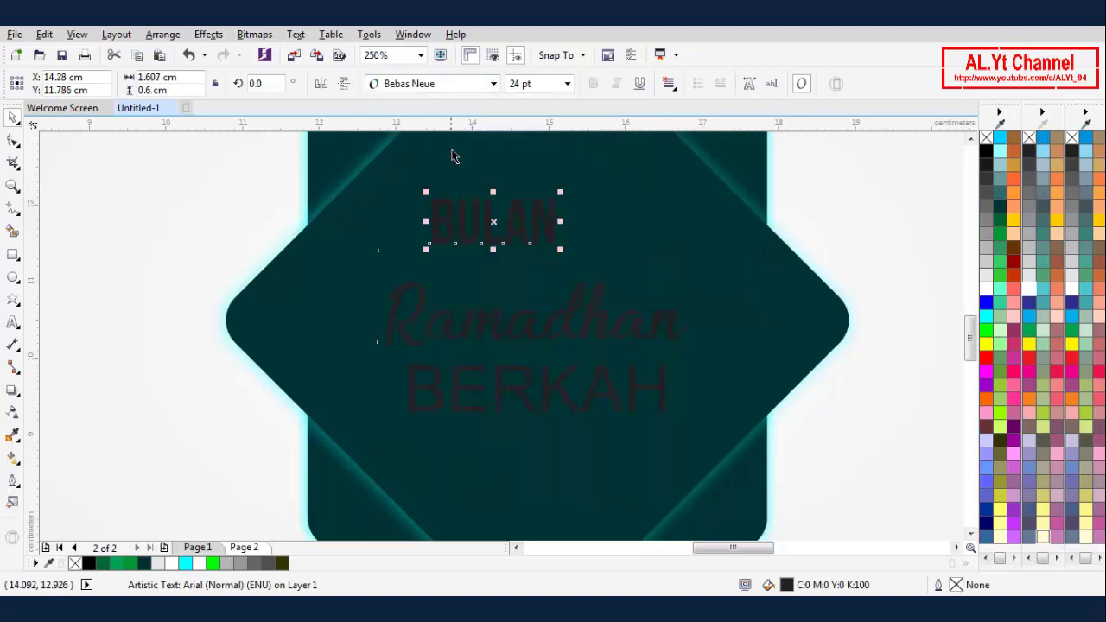
pyautogui.click(524, 406)
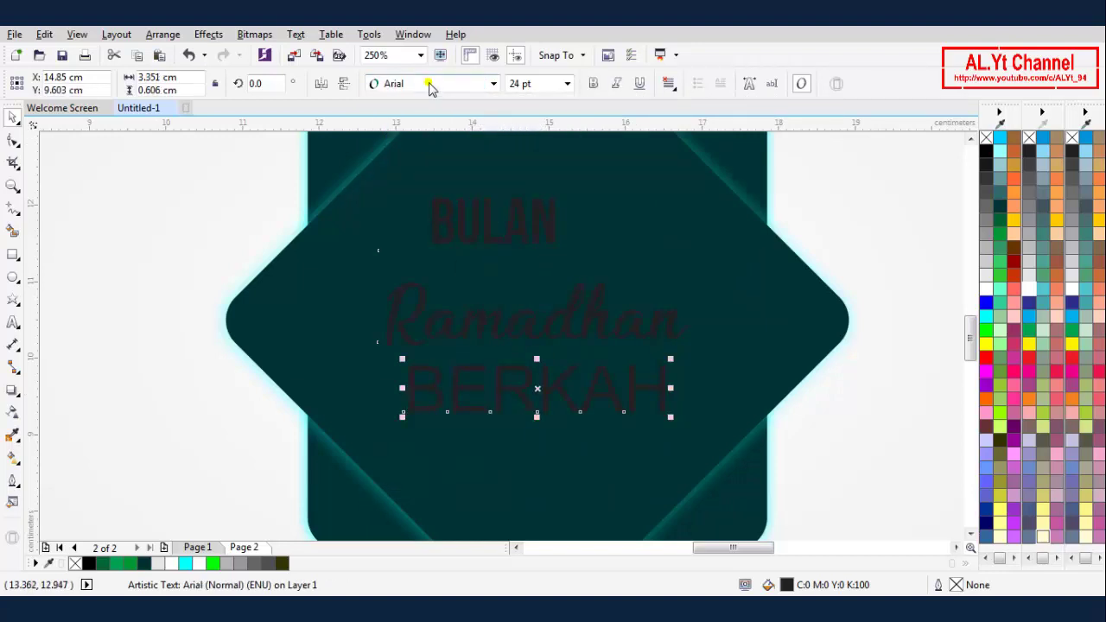
pyautogui.click(432, 85)
pyautogui.click(422, 121)
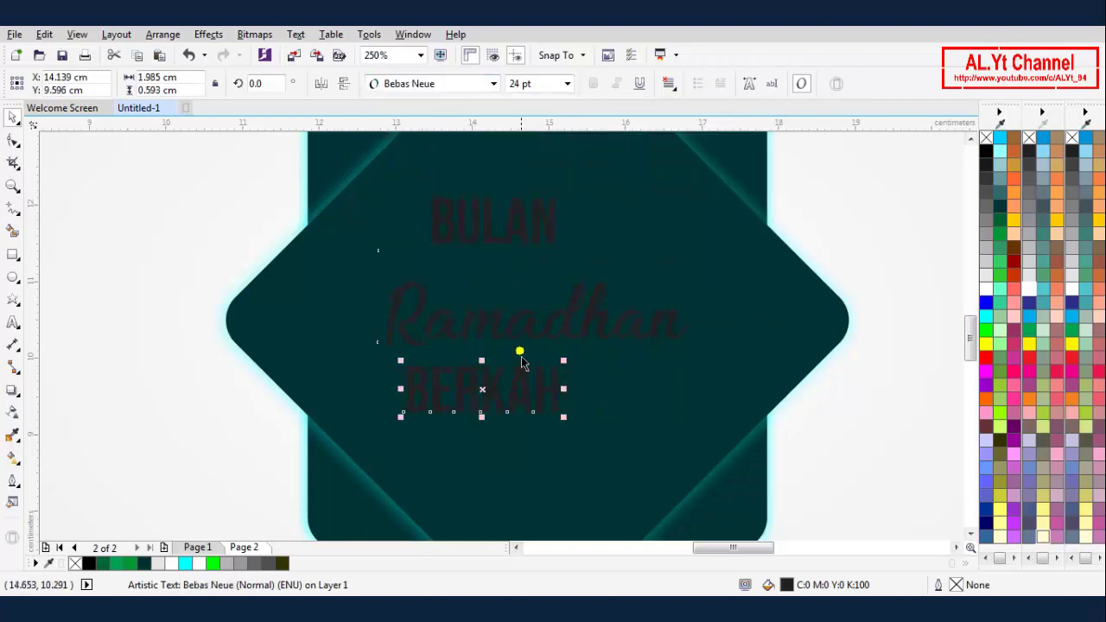
# - Move BERKAH directly under the right end of Ramadhan and BULAN just above its left end
pyautogui.moveTo(494, 395); pyautogui.dragTo(495, 405)
pyautogui.moveTo(587, 385); pyautogui.dragTo(610, 382)
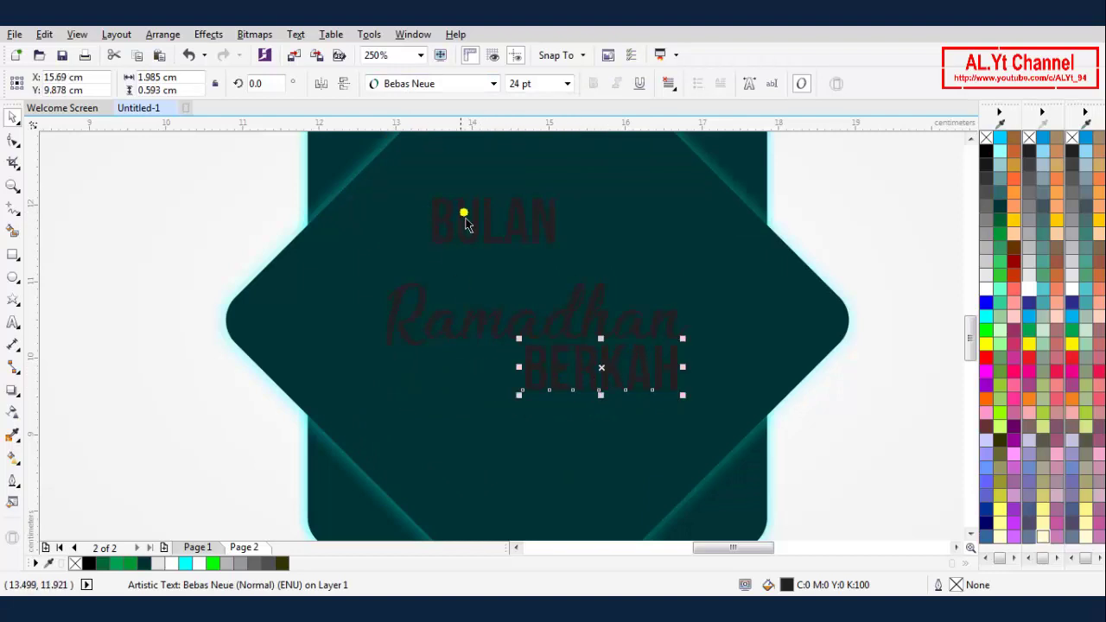
pyautogui.moveTo(467, 245); pyautogui.dragTo(440, 277)
pyautogui.click(144, 247)
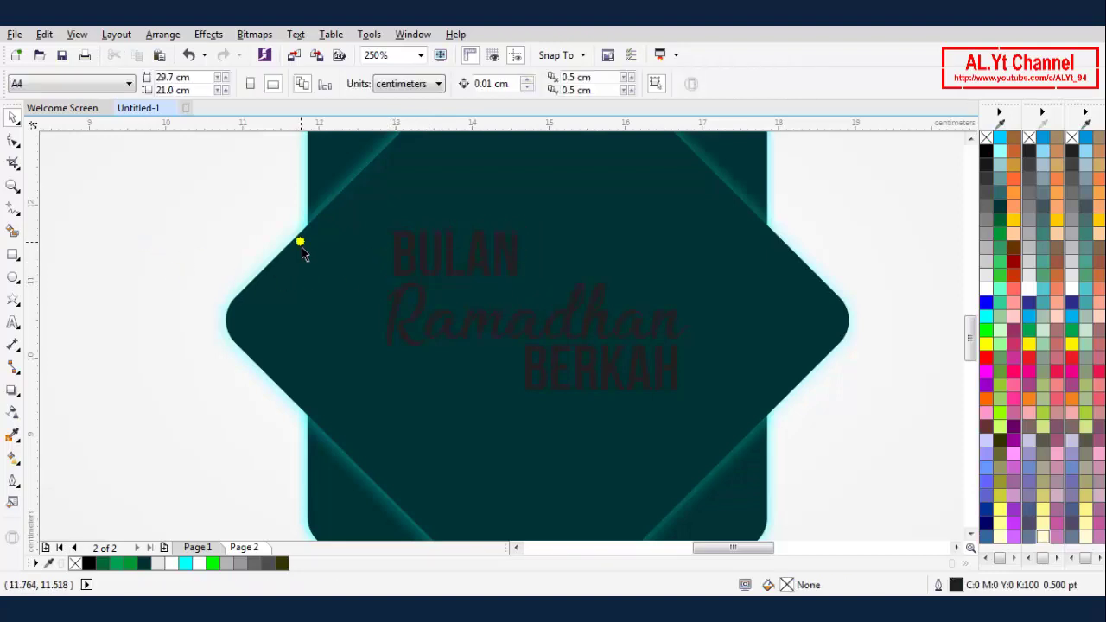
# - Set BERKAH to 18 pt and reposition it under the right end of Ramadhan, at about X 15.9 cm, Y 9.94 cm
pyautogui.click(583, 373)
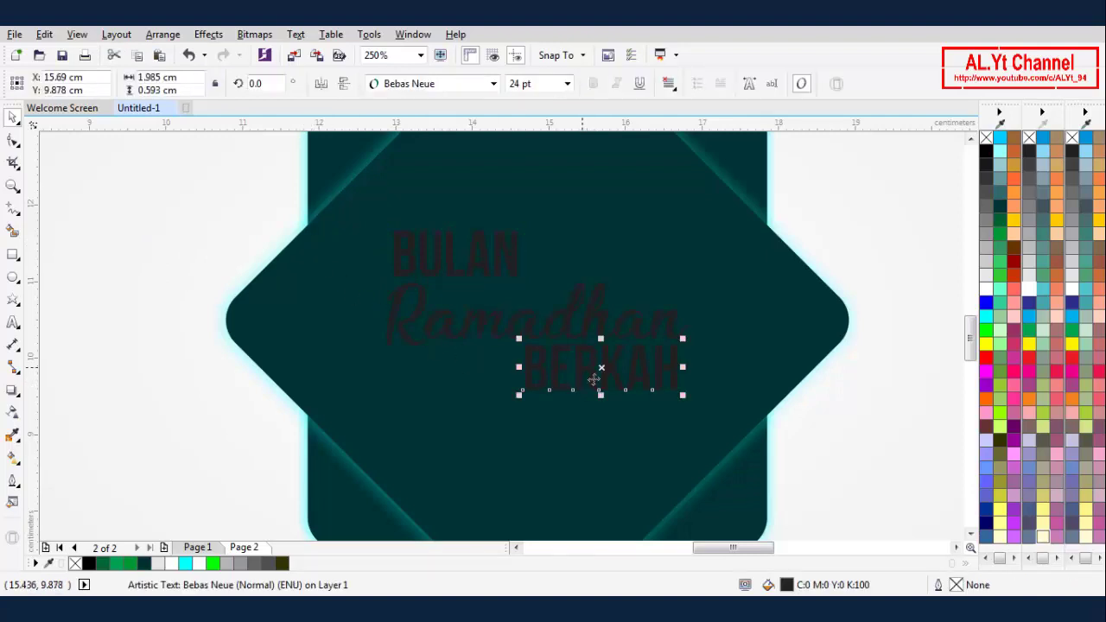
pyautogui.click(567, 84)
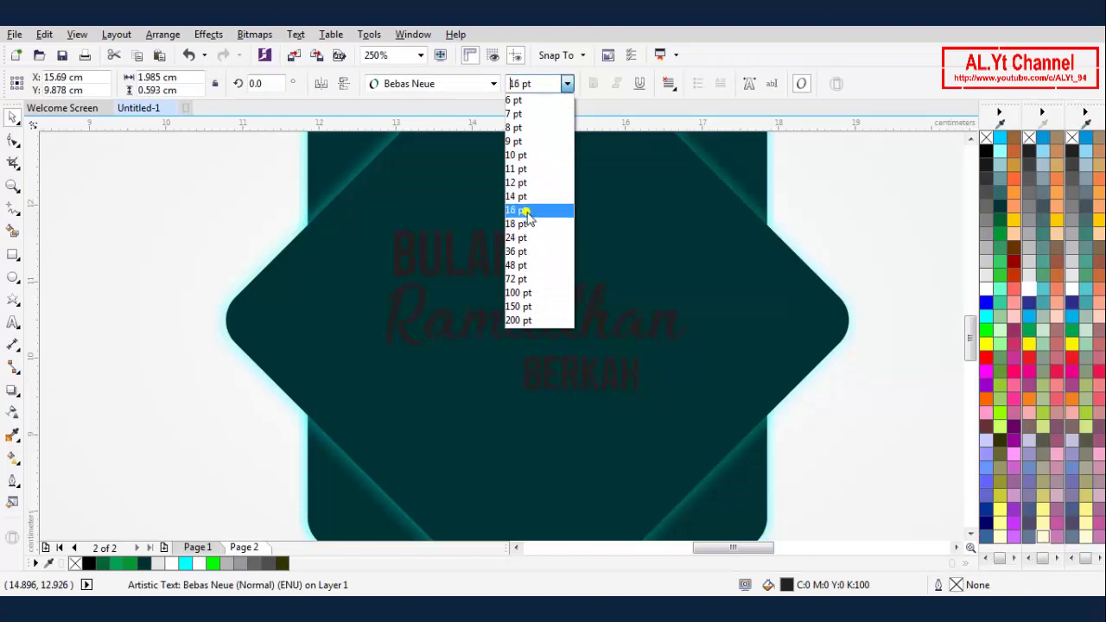
pyautogui.click(525, 225)
pyautogui.moveTo(582, 374); pyautogui.dragTo(631, 372)
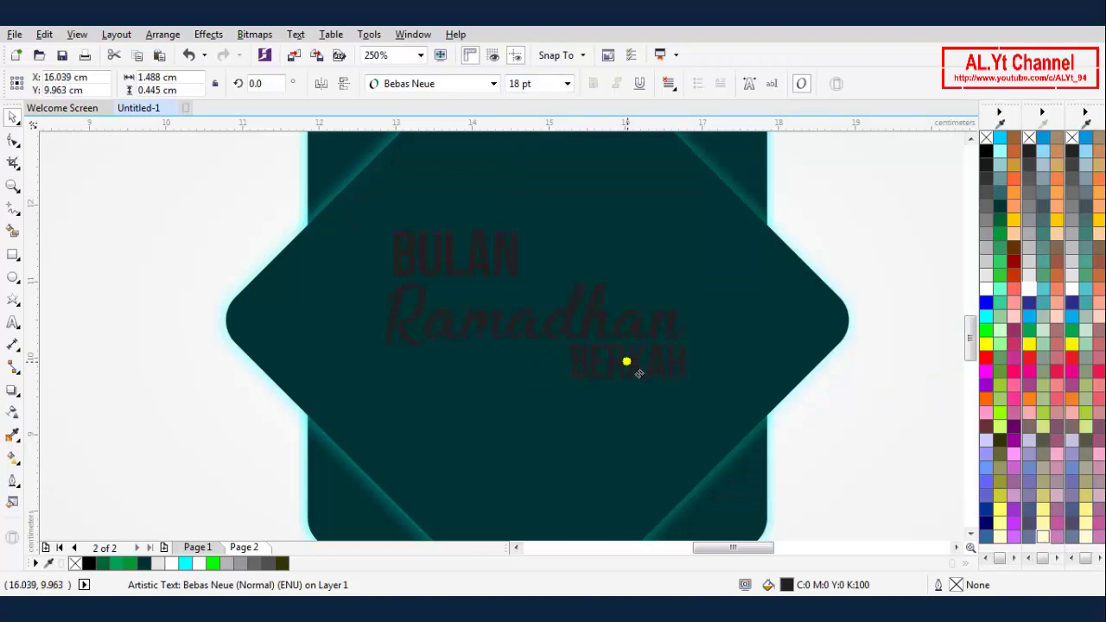
pyautogui.moveTo(637, 373); pyautogui.dragTo(631, 372)
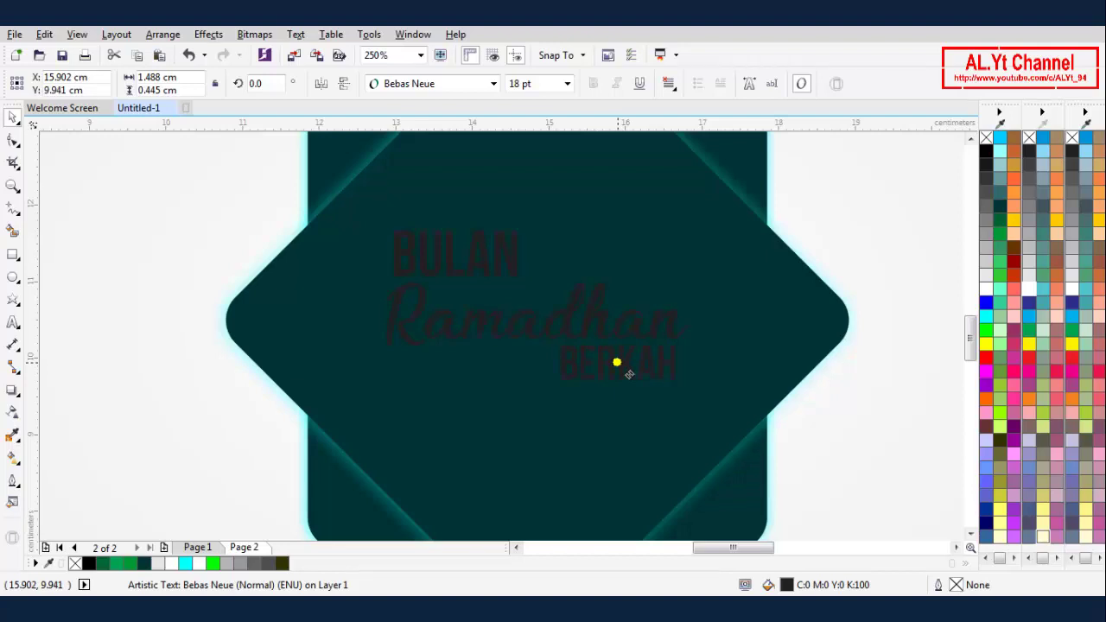
pyautogui.moveTo(629, 374); pyautogui.dragTo(629, 373)
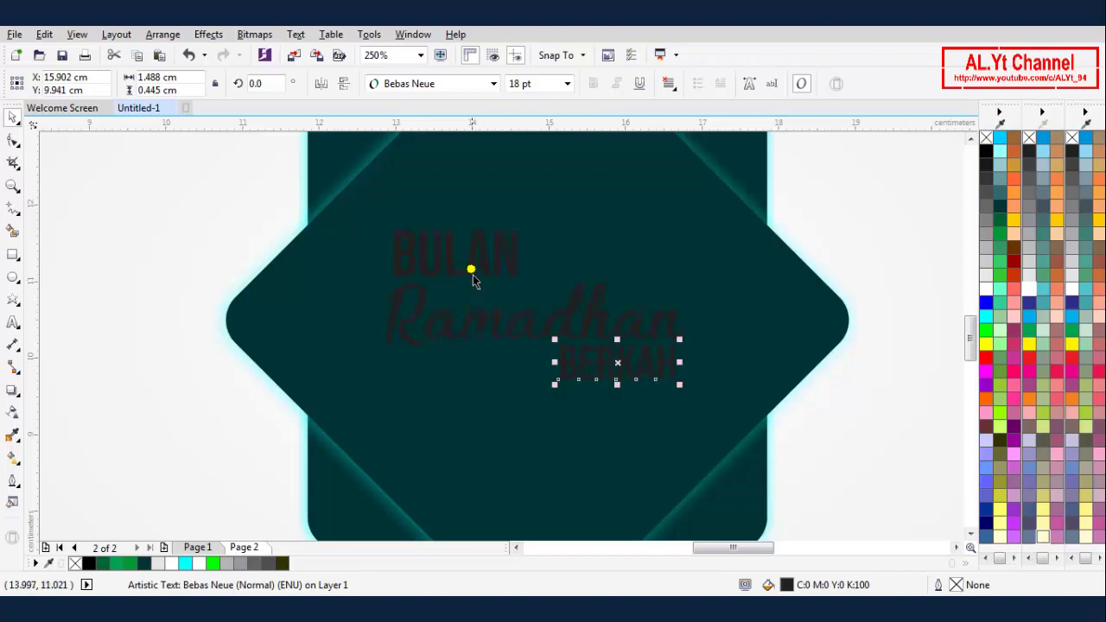
pyautogui.click(128, 237)
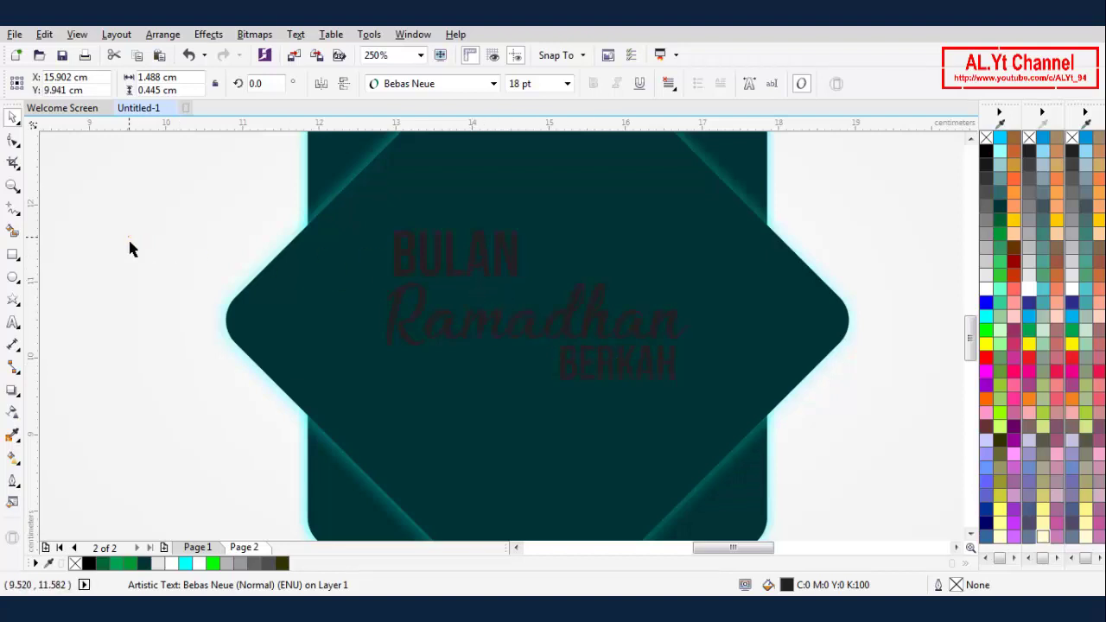
# - Select BULAN, Ramadhan and BERKAH together and fill them with white
pyautogui.click(451, 273)
pyautogui.keyDown('shift'); pyautogui.click(449, 333); pyautogui.keyUp('shift')
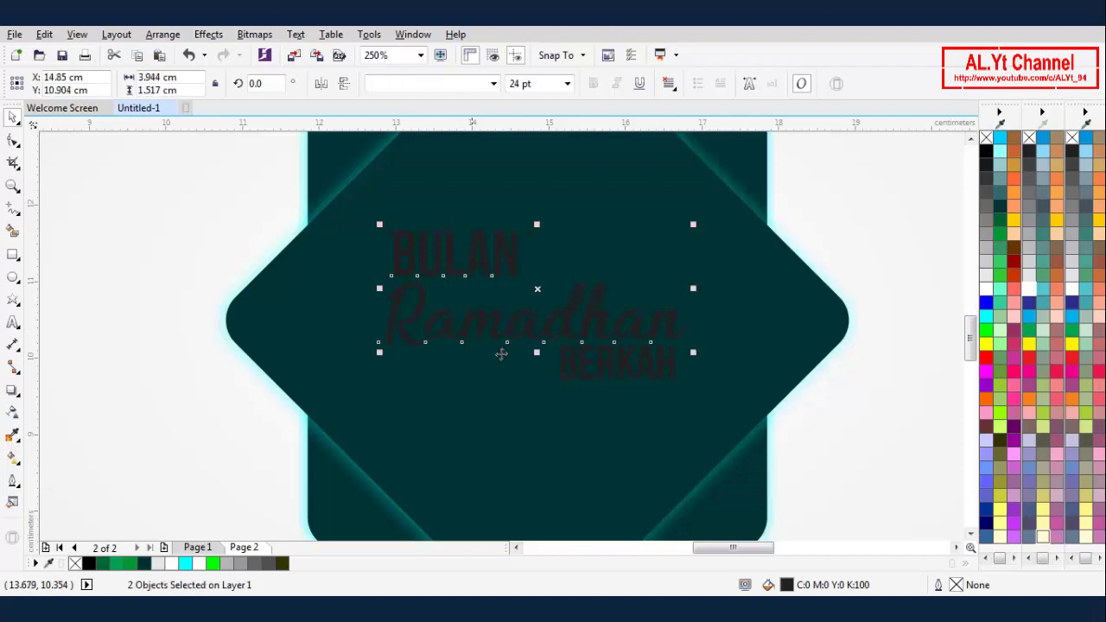
pyautogui.keyDown('shift'); pyautogui.click(565, 377); pyautogui.keyUp('shift')
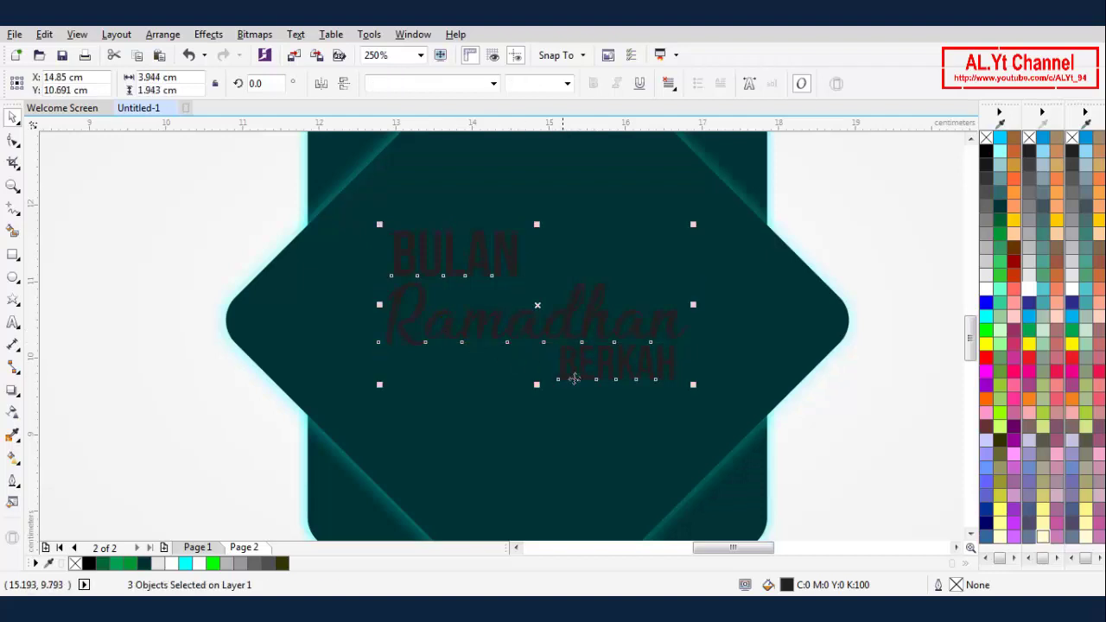
pyautogui.click(986, 290)
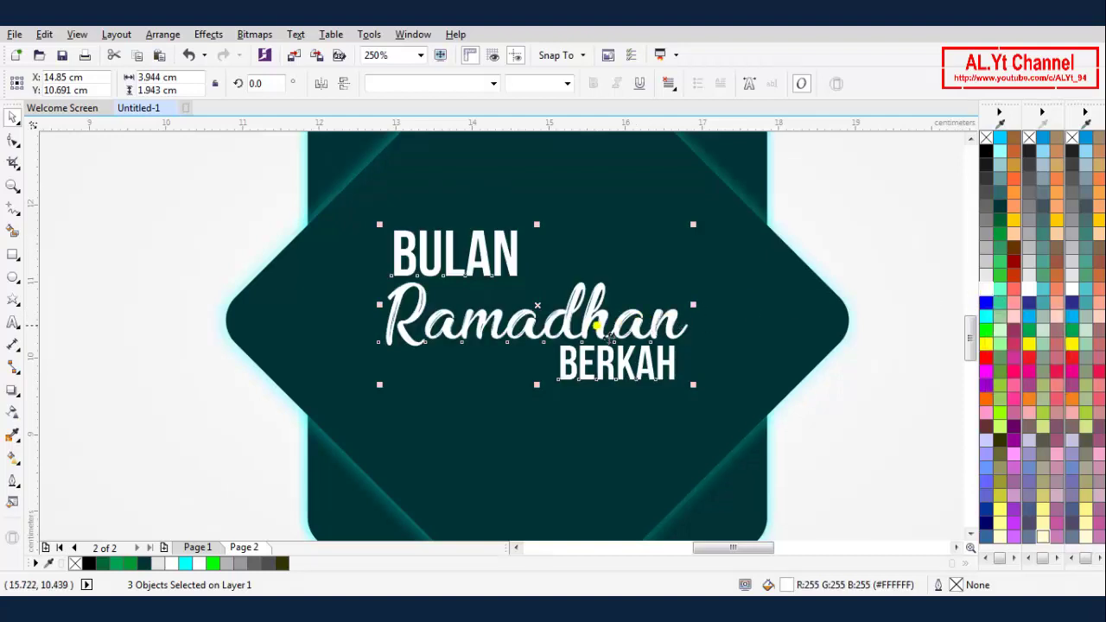
# - Move BULAN right and slightly down to about X 14.3 cm, Y 11.2 cm, nestled above the middle of Ramadhan
pyautogui.click(170, 260)
pyautogui.moveTo(455, 282); pyautogui.dragTo(507, 292)
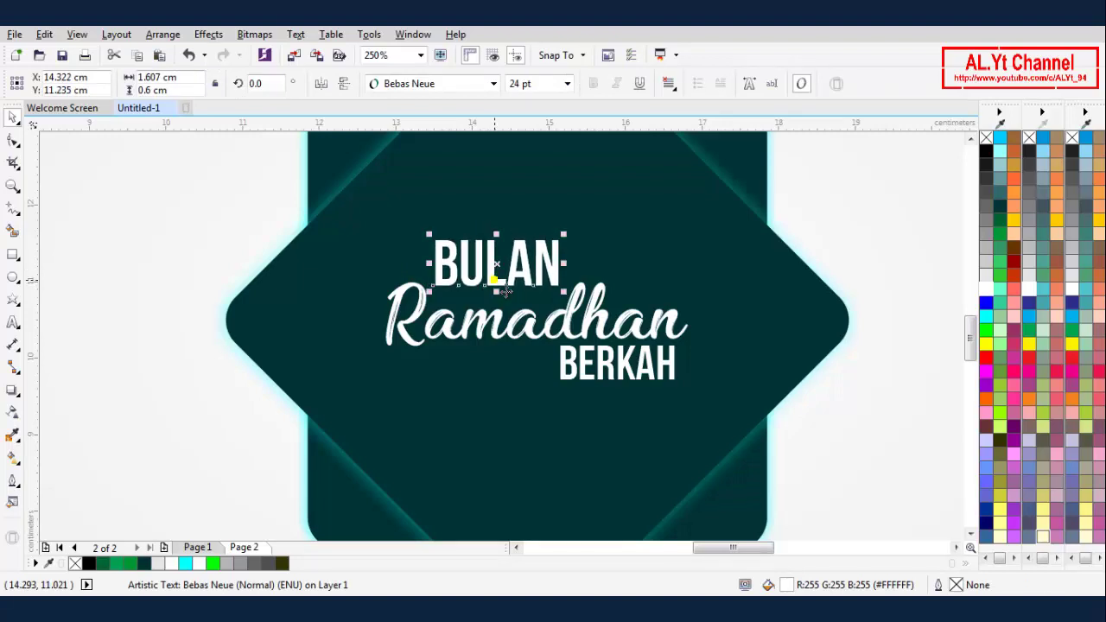
pyautogui.click(124, 259)
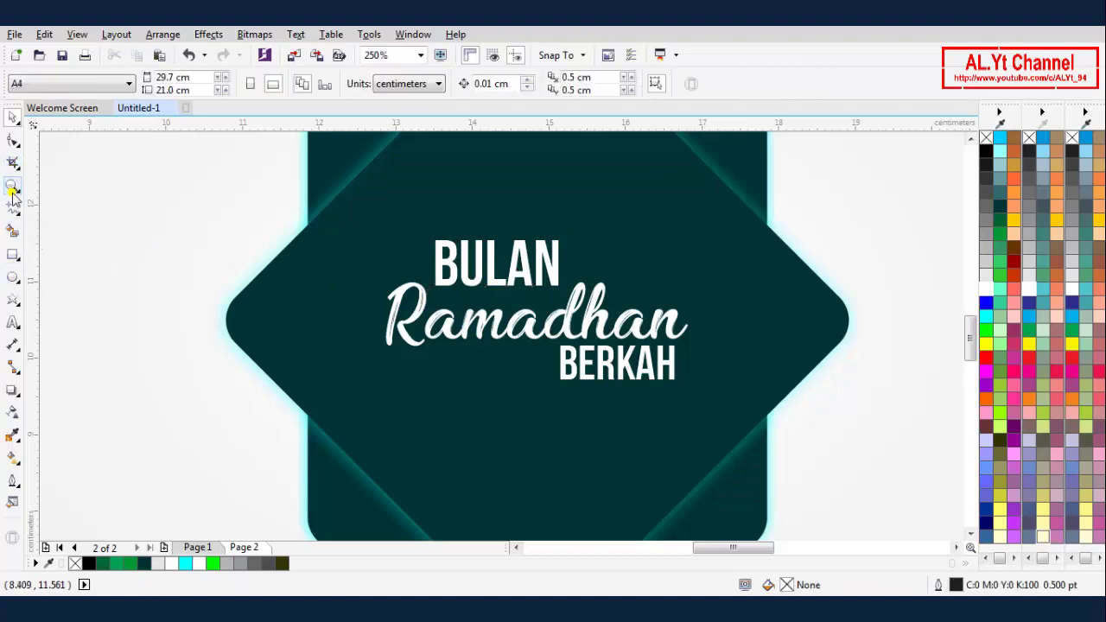
# - Draw a wavy Calligraphy Artistic Media stroke across the lettering from about X 12.5, Y 10.4 cm to X 16.6, Y 11.4 cm
pyautogui.click(19, 216)
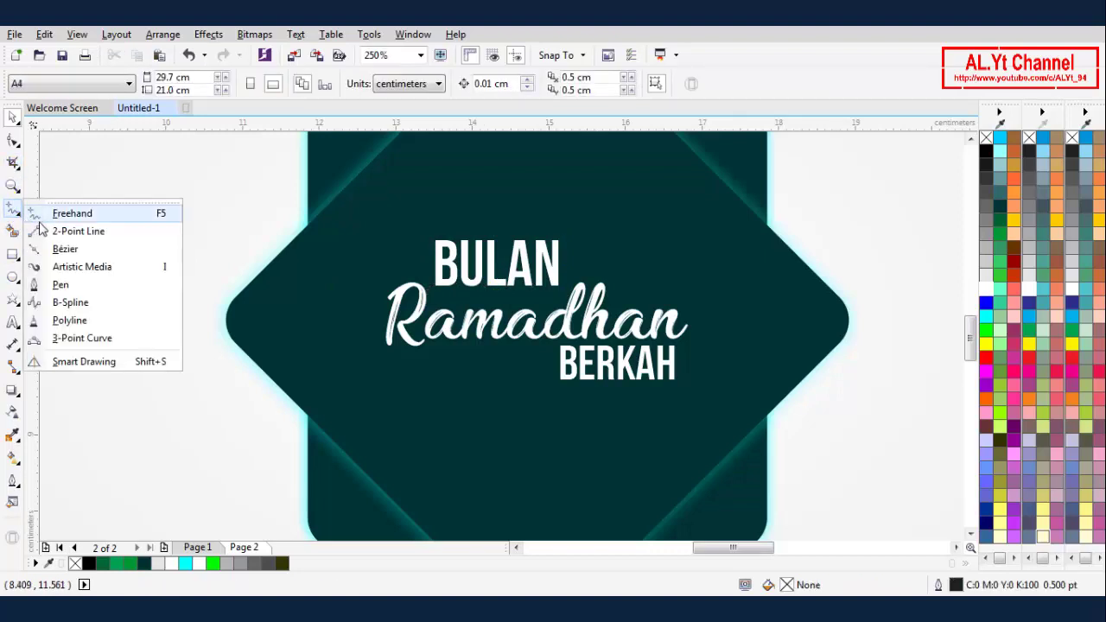
pyautogui.click(56, 268)
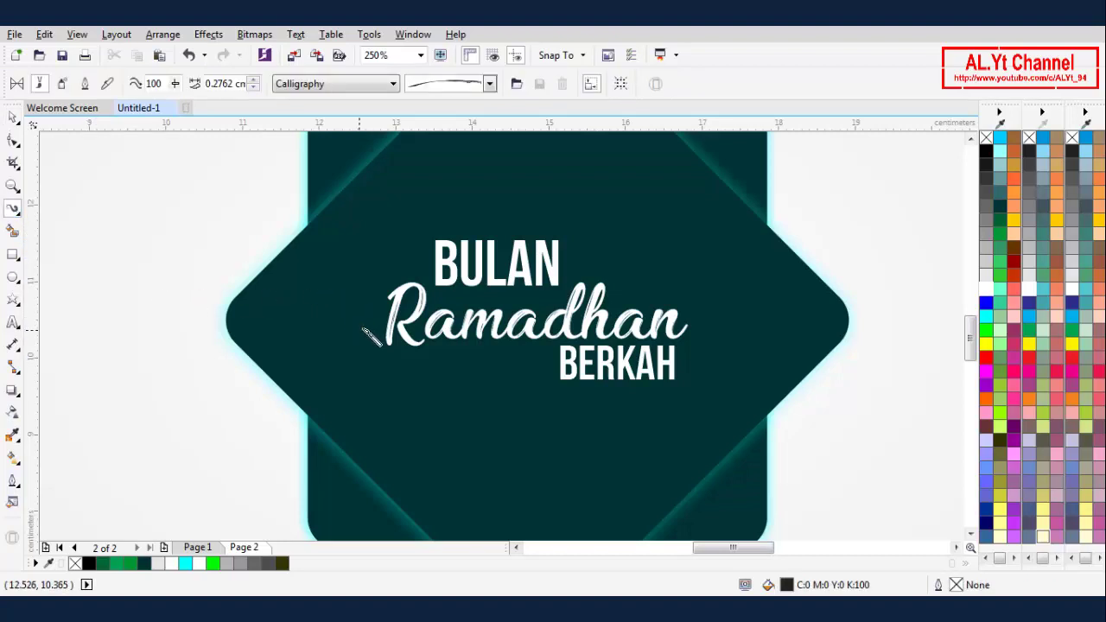
pyautogui.moveTo(363, 330)
pyautogui.mouseDown()
pyautogui.moveTo(392, 301)
pyautogui.moveTo(464, 291)
pyautogui.moveTo(620, 300)
pyautogui.moveTo(674, 252)
pyautogui.mouseUp()
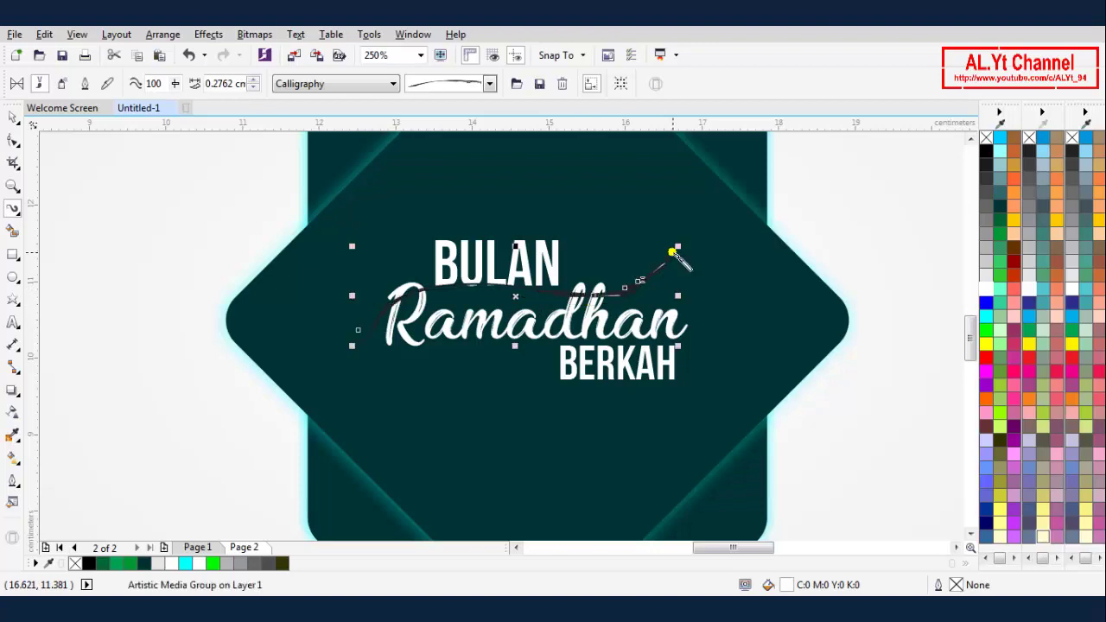
# - Order the wavy brush stroke directly in front of the dark teal star so it sits behind the lettering
pyautogui.rightClick(626, 295)
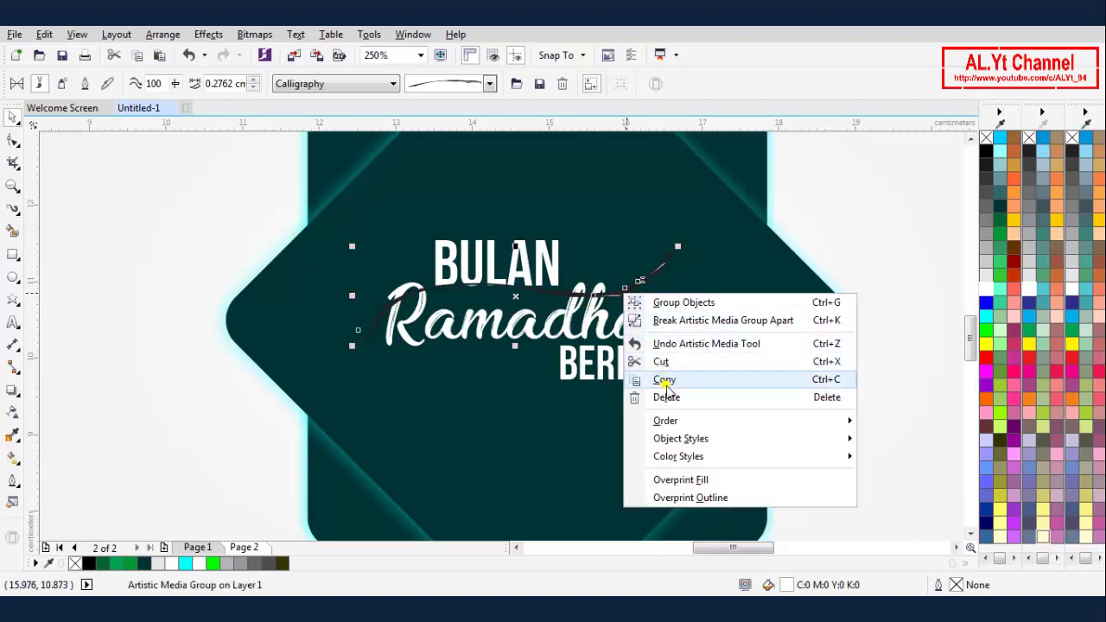
pyautogui.moveTo(666, 421)
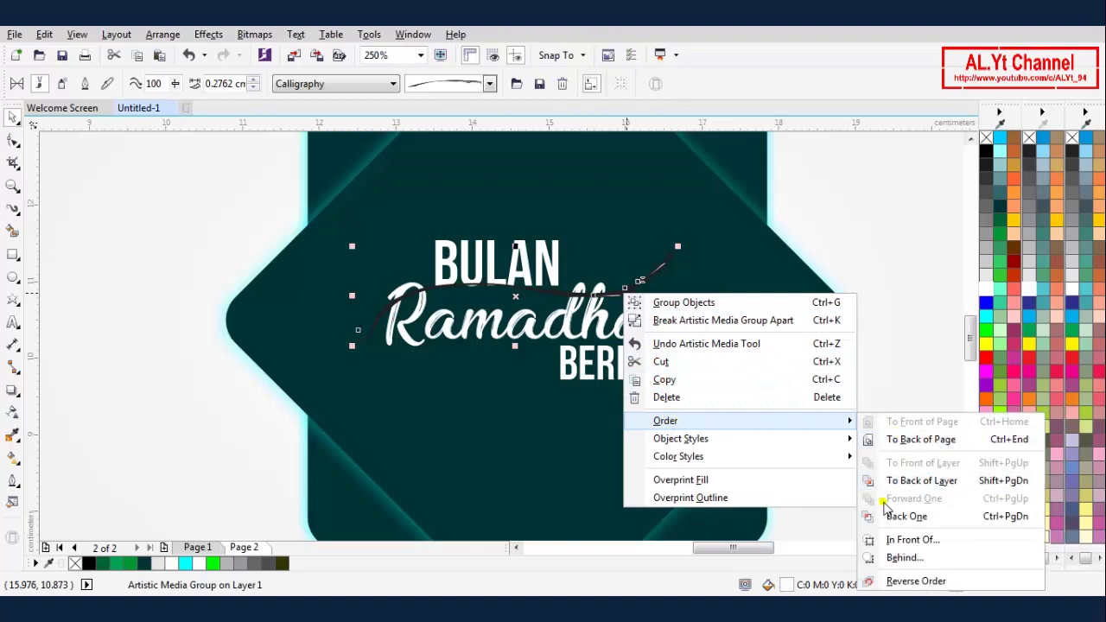
pyautogui.click(907, 539)
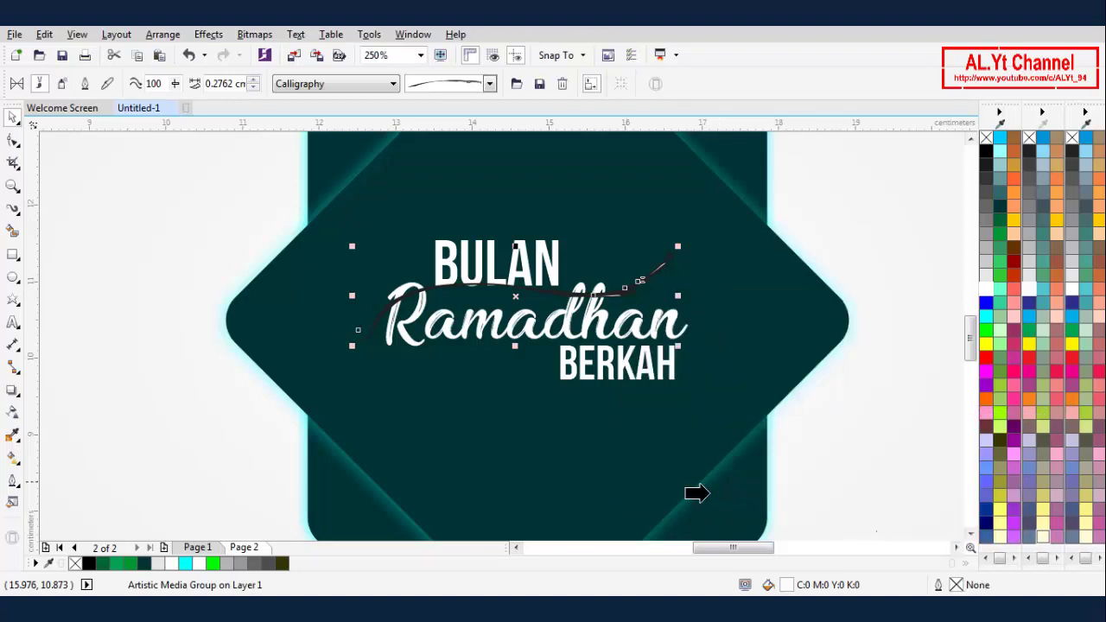
pyautogui.click(600, 454)
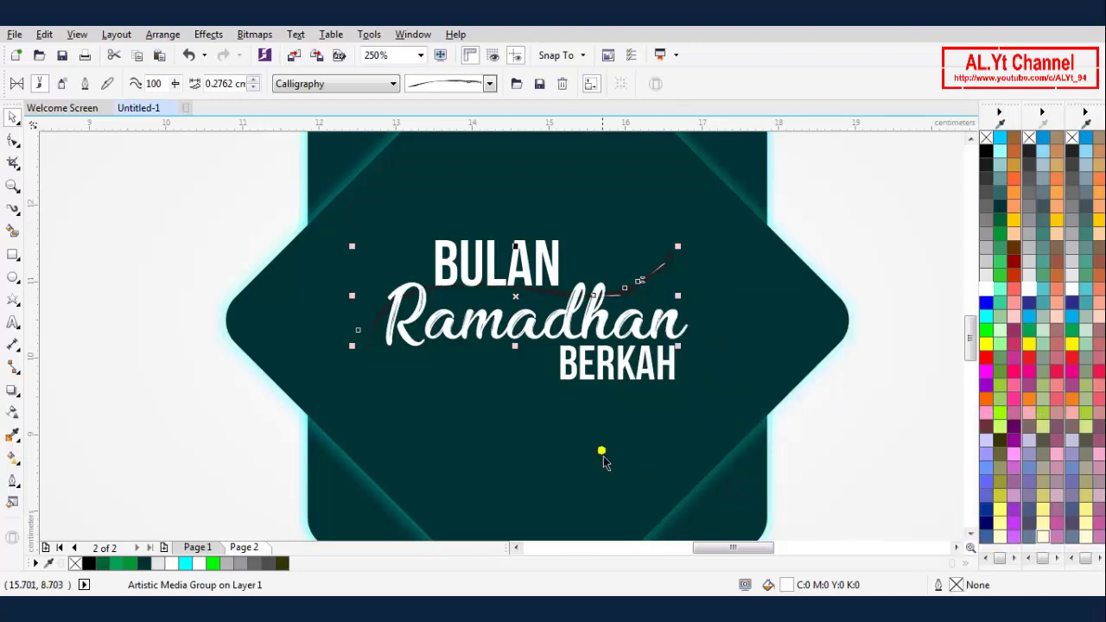
# - Try white and then bright green as the fill and outline colour of the wavy brush stroke
pyautogui.click(998, 298)
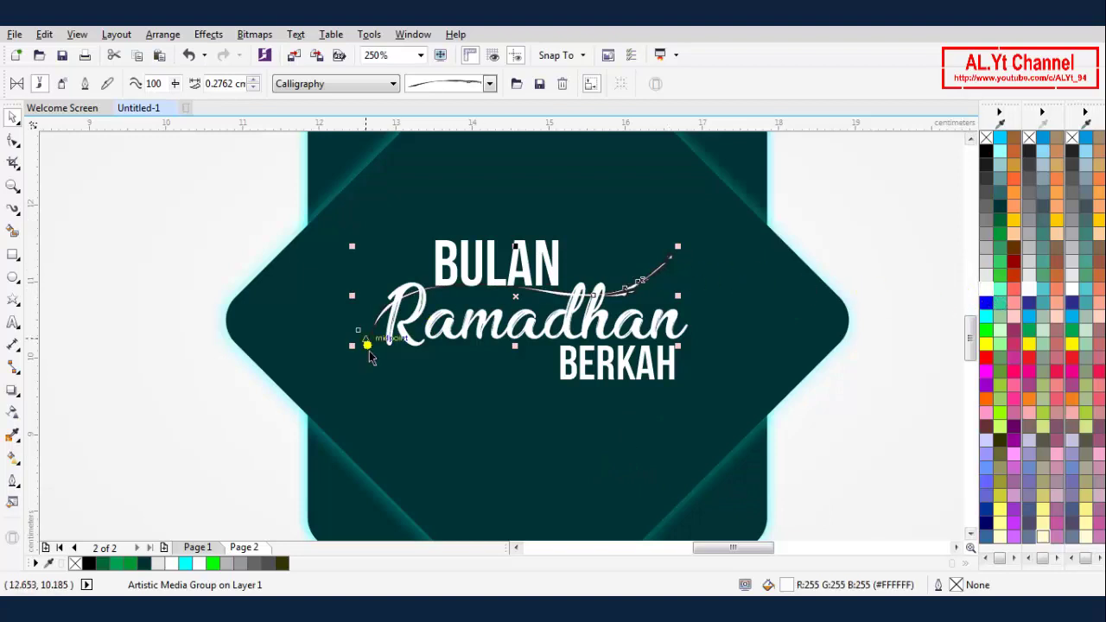
pyautogui.scroll(1, 367, 344)
pyautogui.scroll(1, 367, 344)
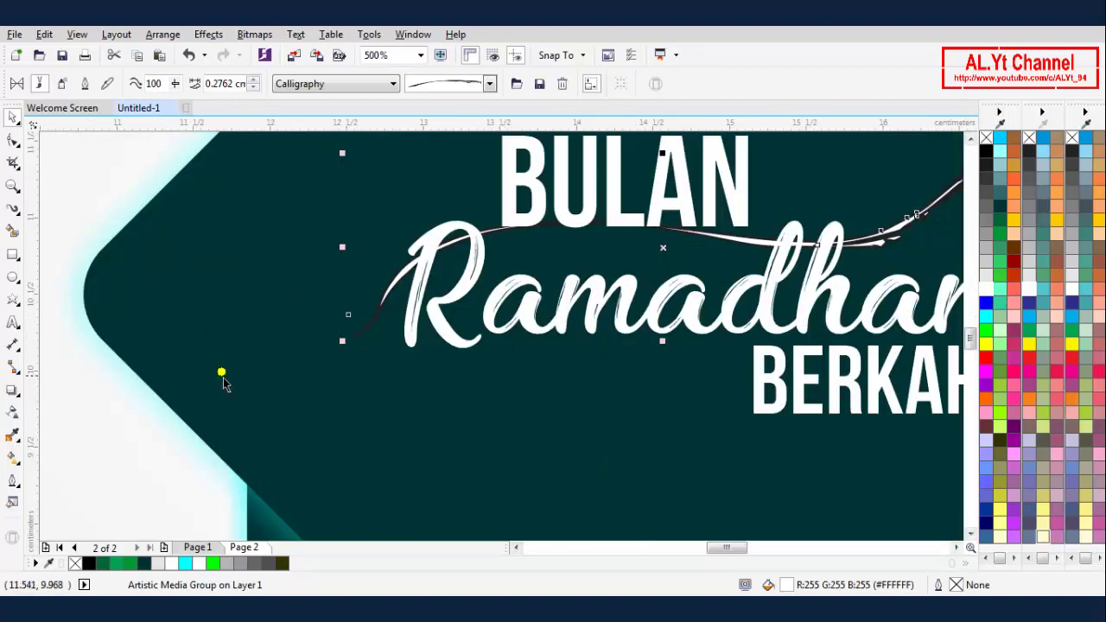
pyautogui.rightClick(988, 294)
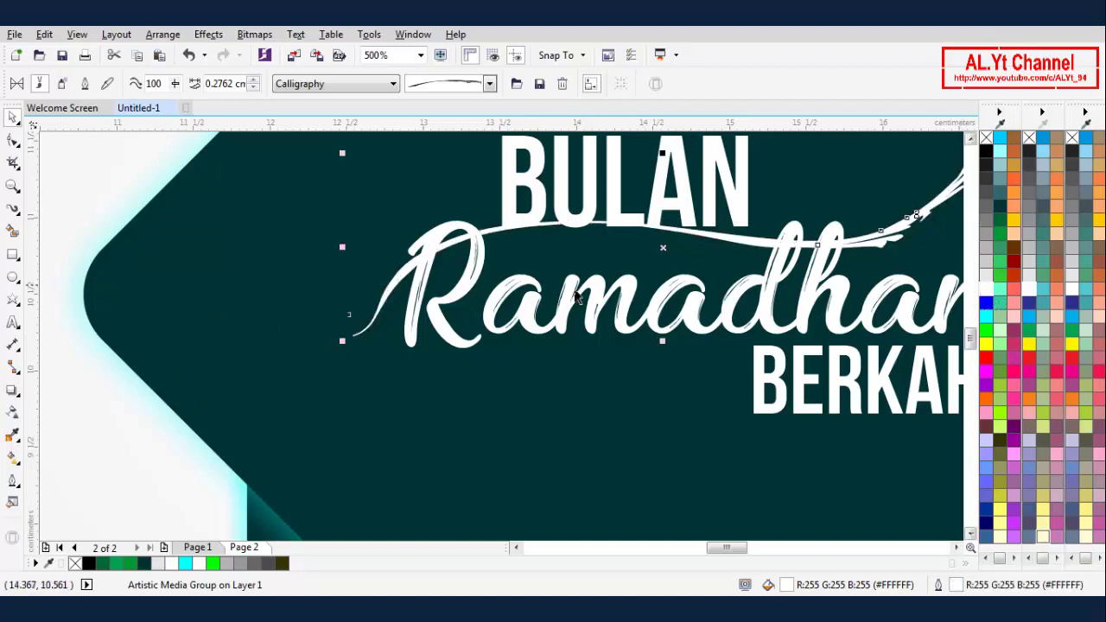
pyautogui.scroll(-1, 473, 288)
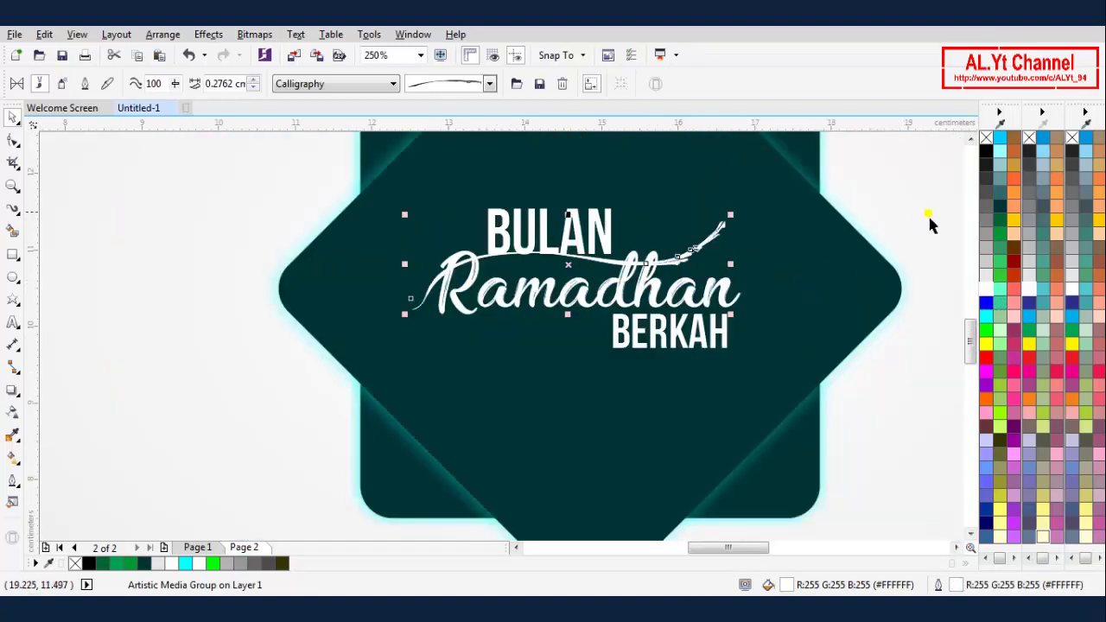
pyautogui.click(988, 333)
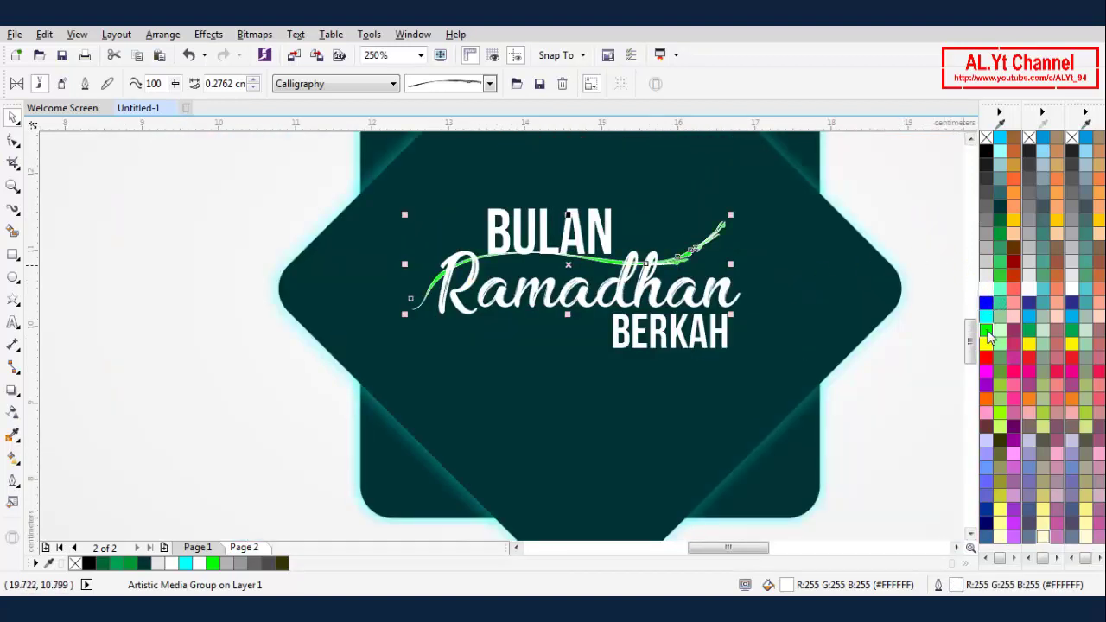
pyautogui.rightClick(988, 334)
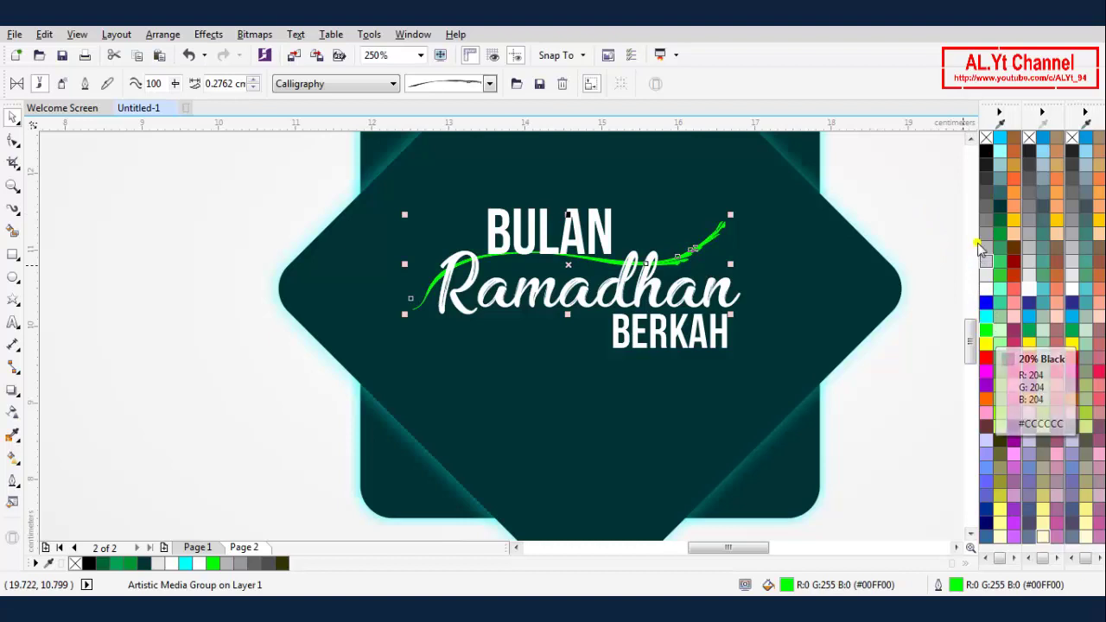
# - Set both the fill and outline of the wavy brush stroke to cyan (#00FFFF) and deselect it
pyautogui.click(985, 312)
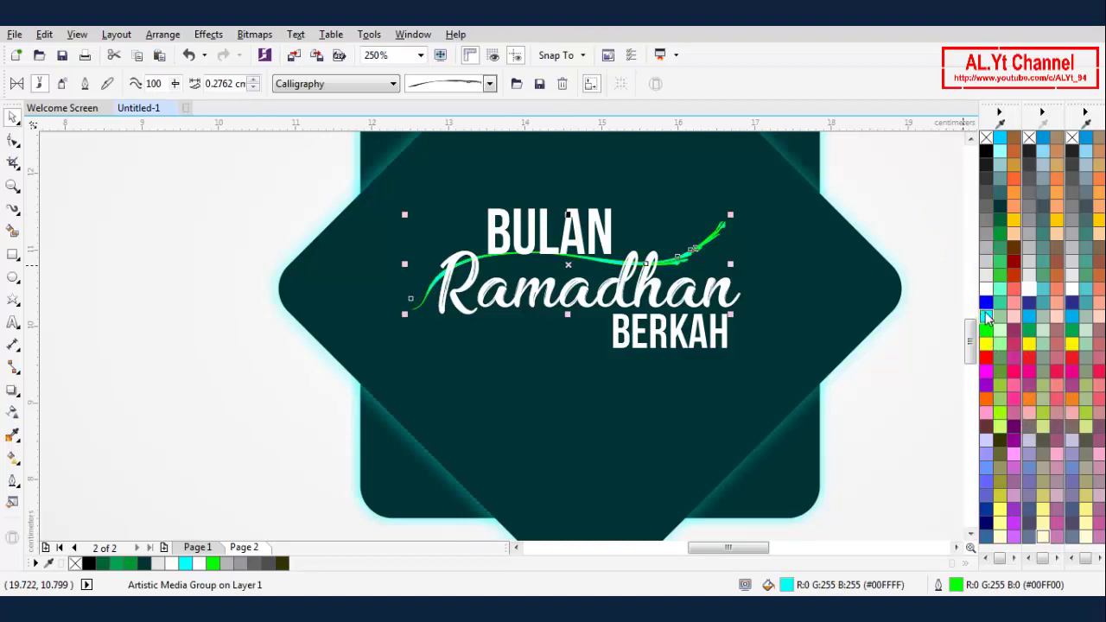
pyautogui.rightClick(985, 312)
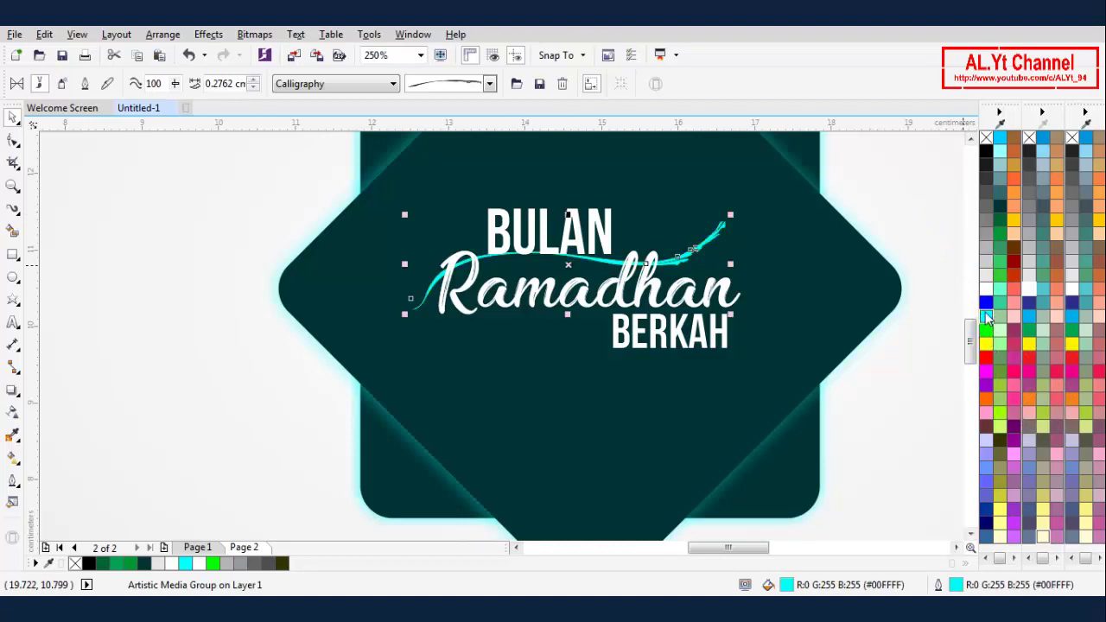
pyautogui.click(914, 390)
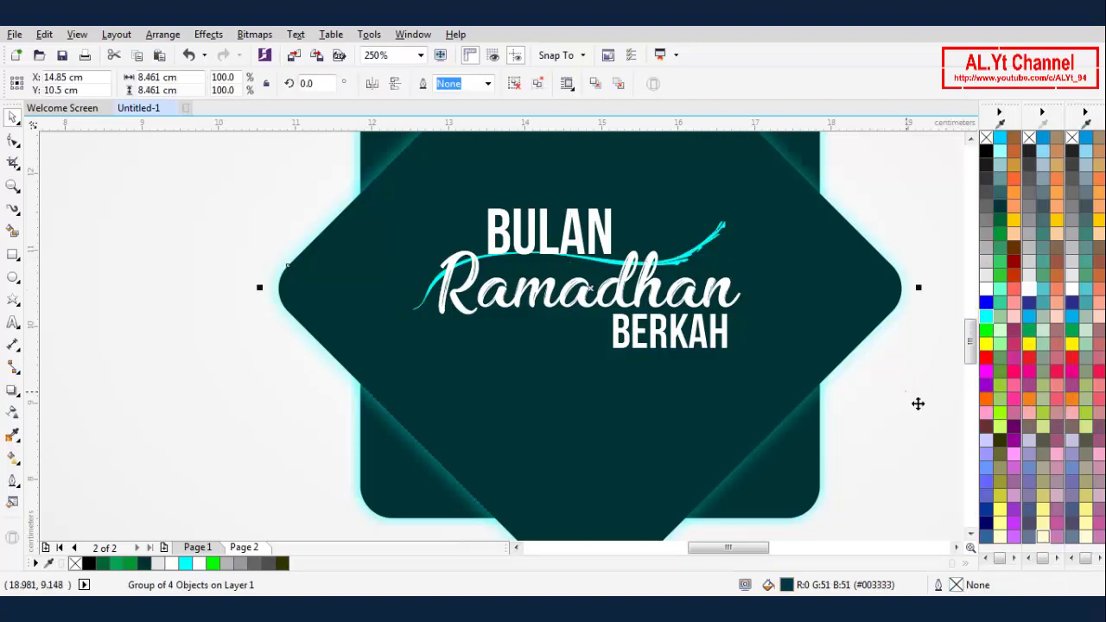
pyautogui.click(167, 406)
# - Select Ramadhan, BULAN and BERKAH together and group them
pyautogui.scroll(1, 507, 309)
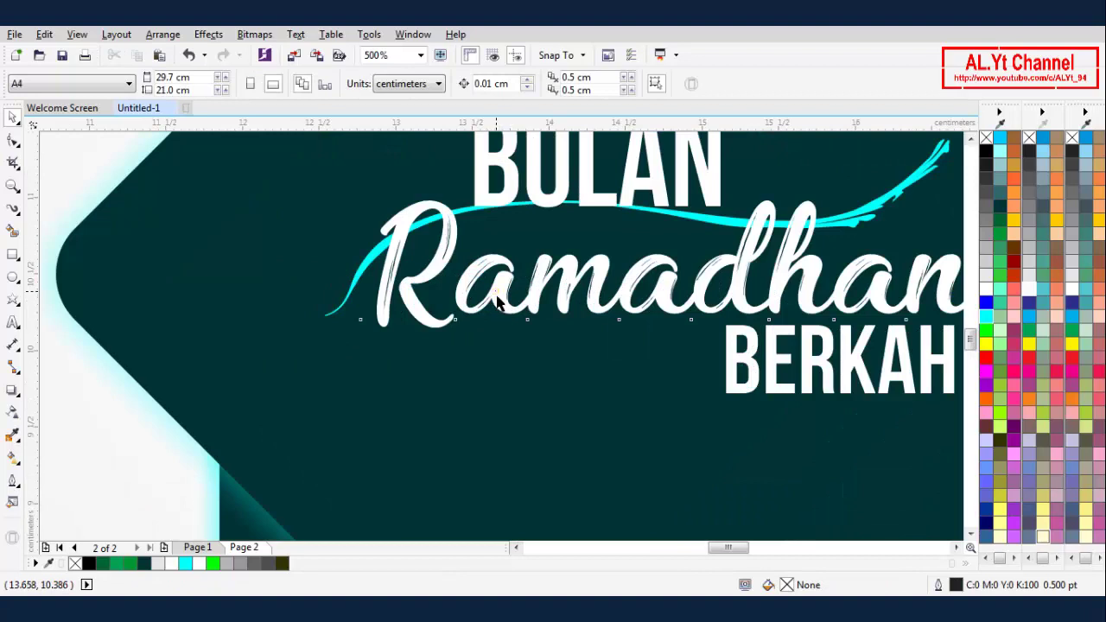
pyautogui.click(498, 300)
pyautogui.scroll(-1, 496, 293)
pyautogui.keyDown('shift'); pyautogui.click(503, 249); pyautogui.keyUp('shift')
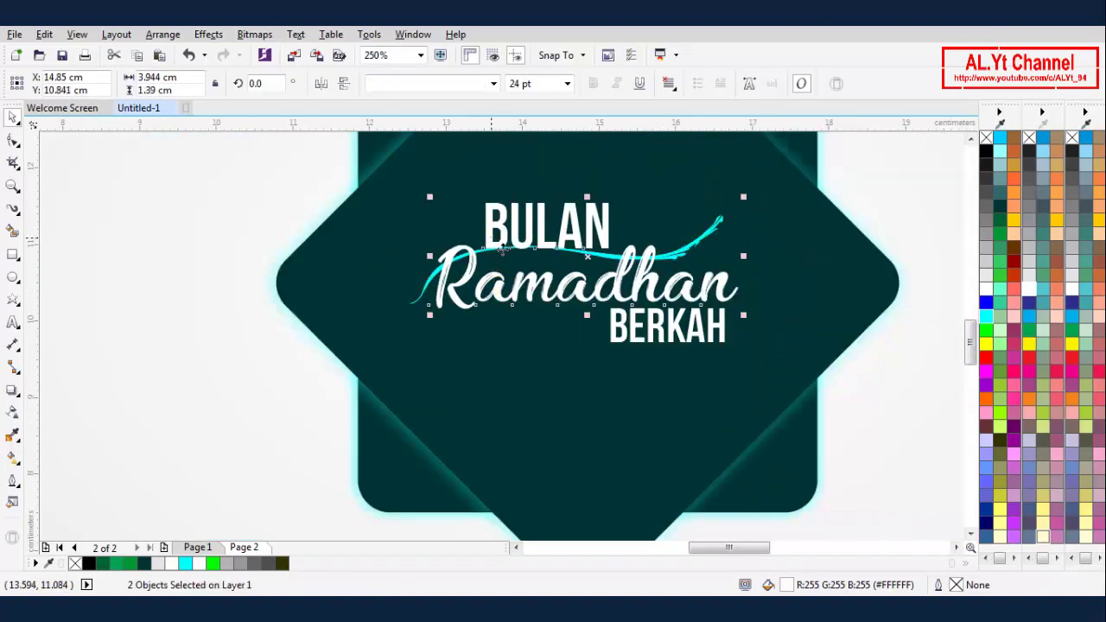
pyautogui.keyDown('shift'); pyautogui.click(617, 339); pyautogui.keyUp('shift')
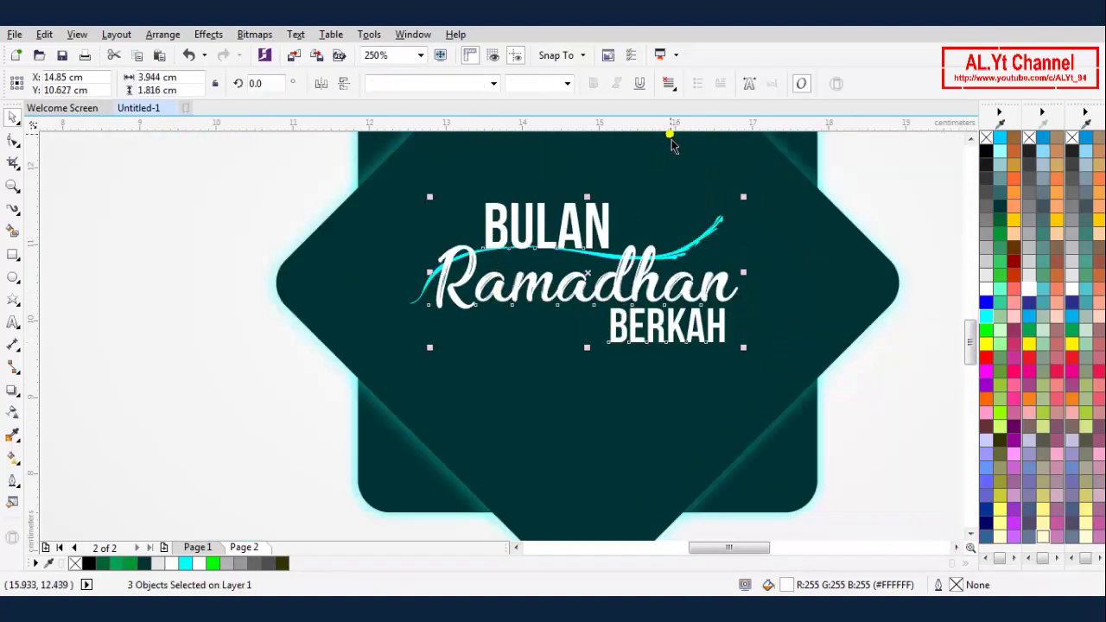
pyautogui.rightClick(654, 291)
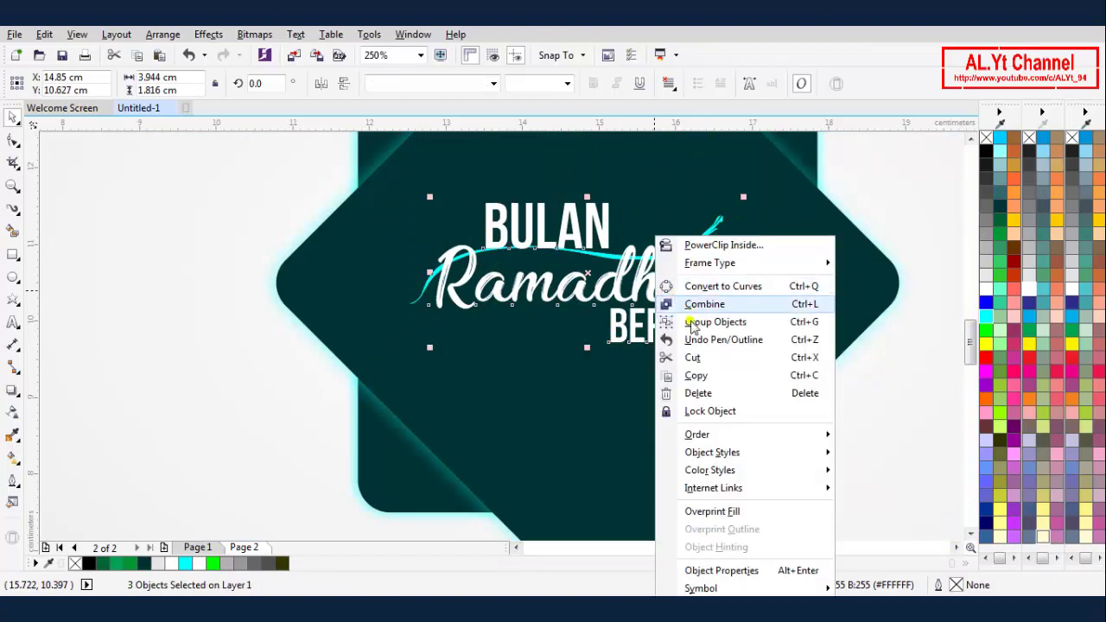
pyautogui.click(691, 322)
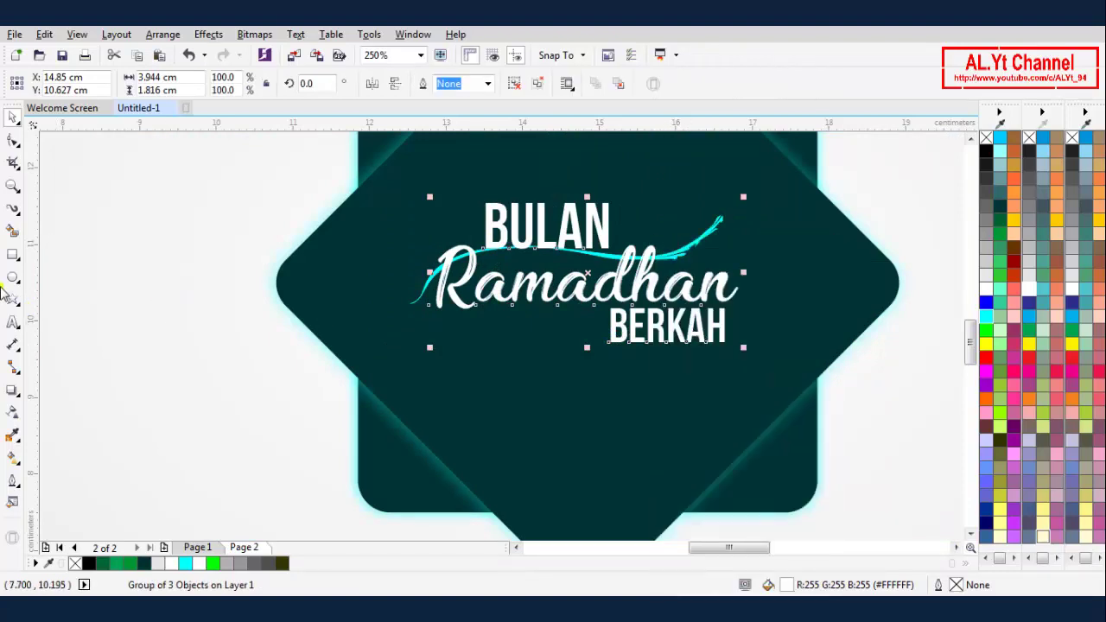
# - Apply the Small Glow drop shadow preset to the lettering group with a feathering of 2
pyautogui.click(13, 390)
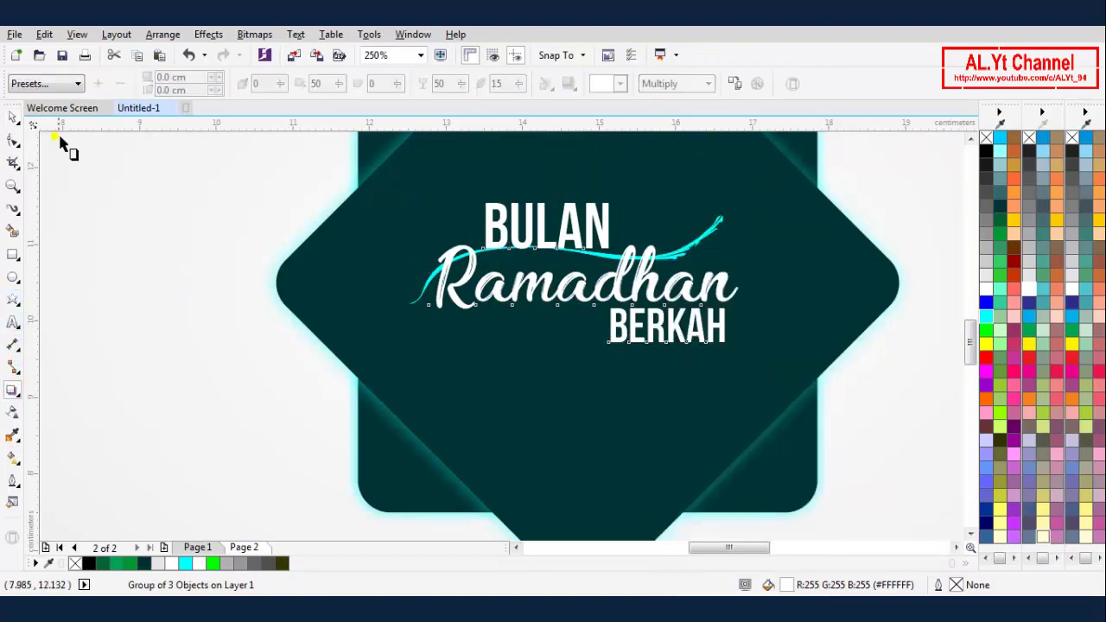
pyautogui.click(50, 83)
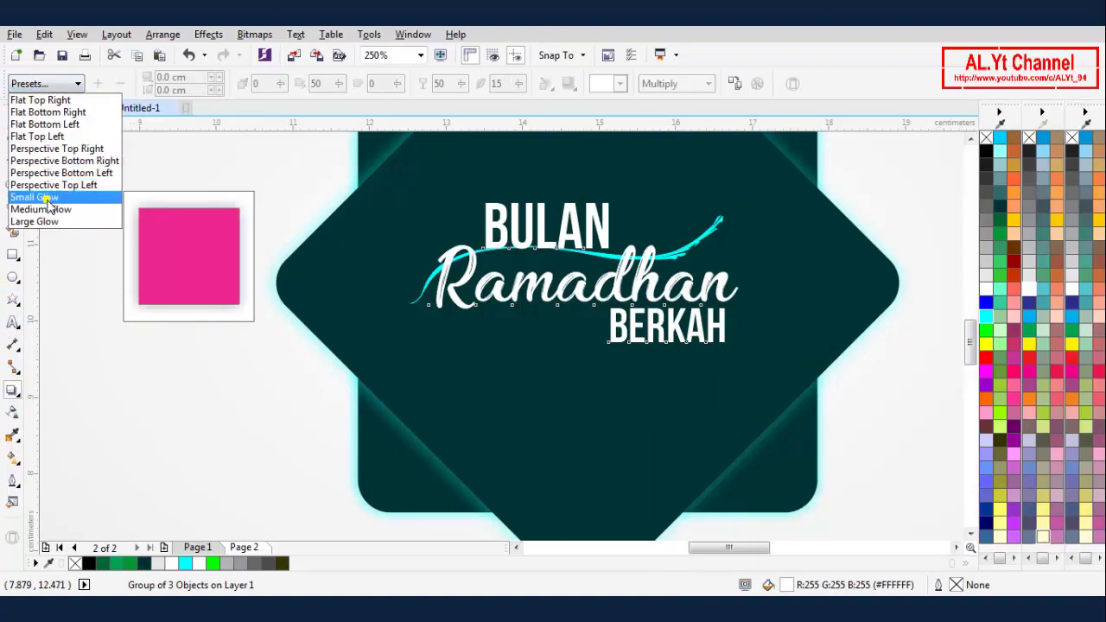
pyautogui.click(48, 200)
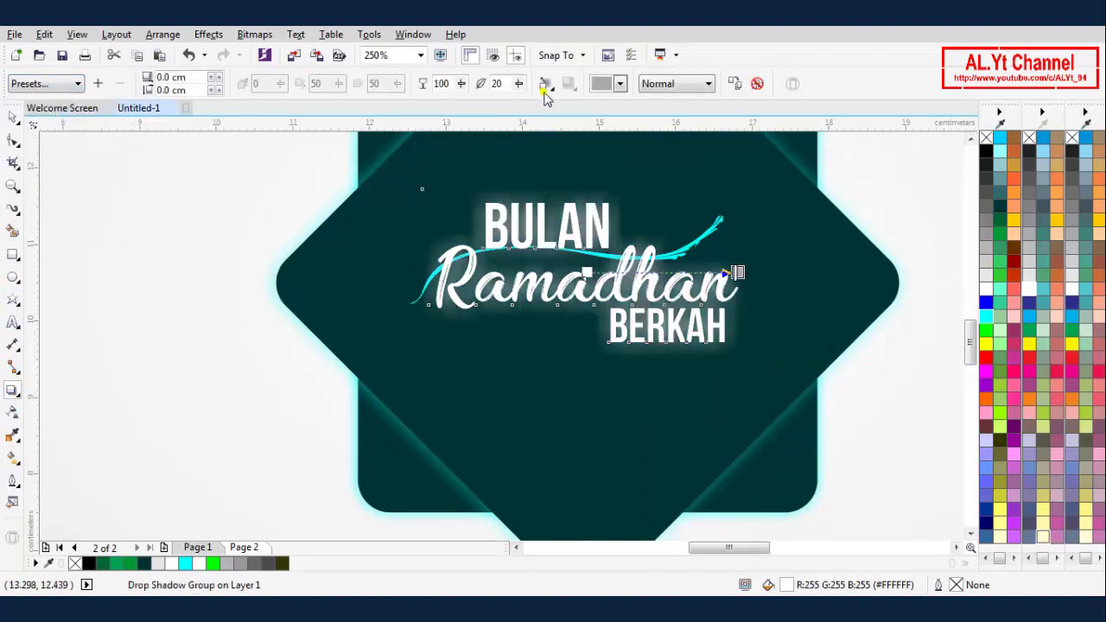
pyautogui.click(519, 84)
pyautogui.click(512, 96)
pyautogui.write('2')
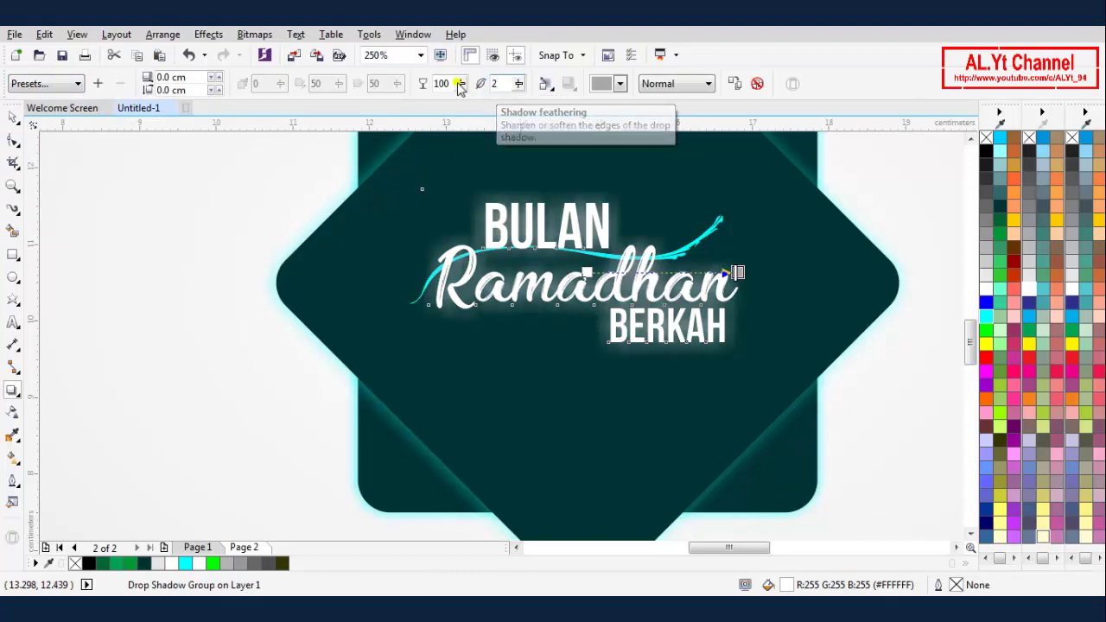
# - Set the lettering glow's opacity to 50 and its colour to cyan
pyautogui.click(460, 84)
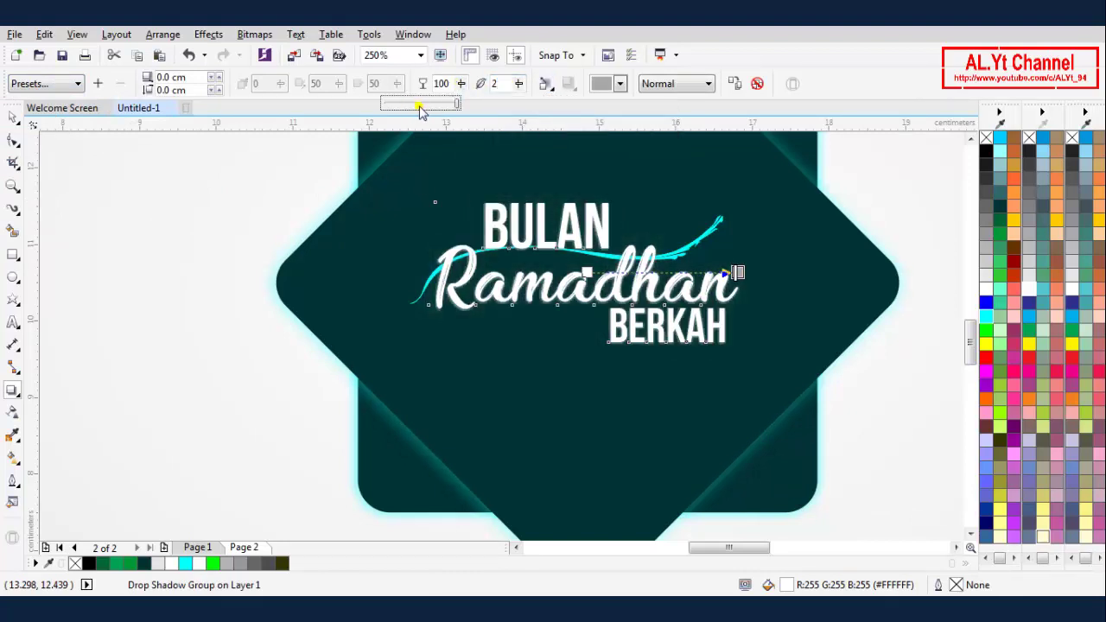
pyautogui.doubleClick(444, 87)
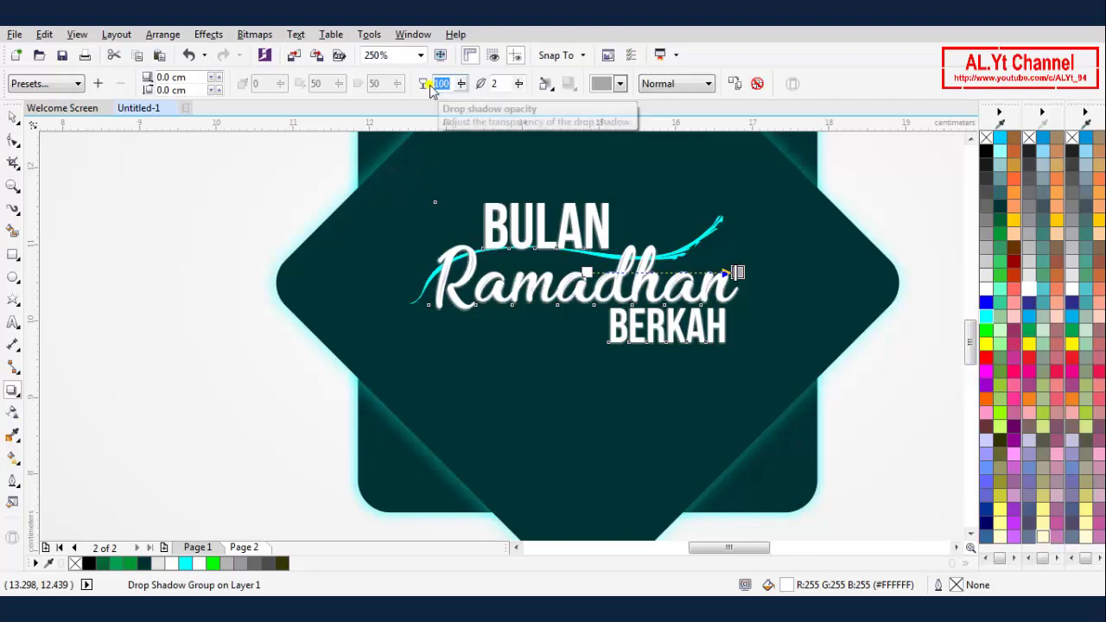
pyautogui.write('50')
pyautogui.press('Return')
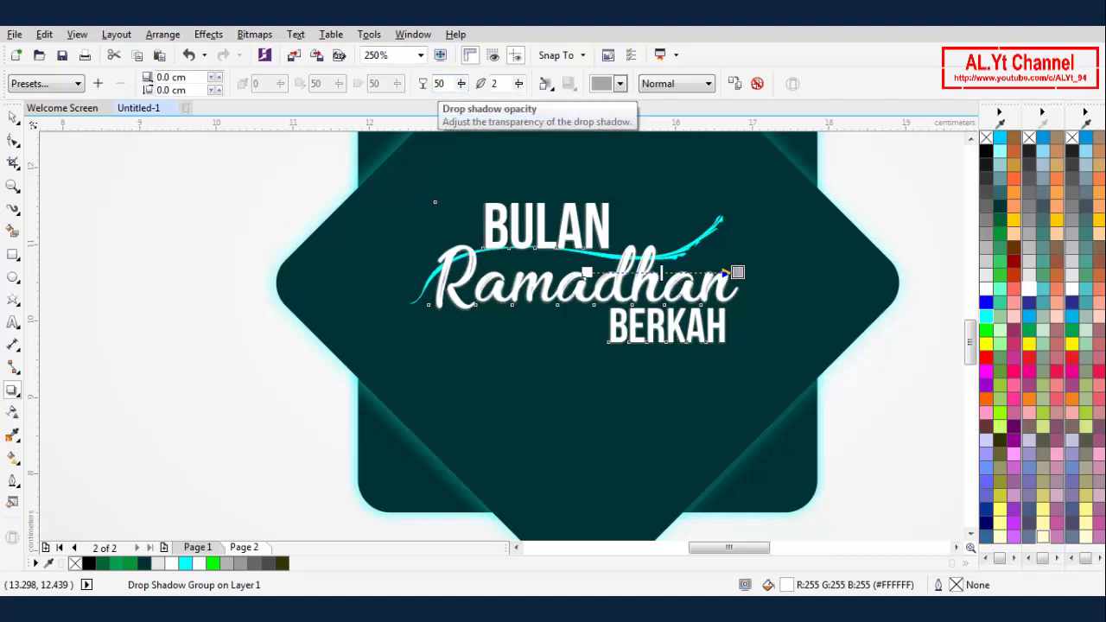
pyautogui.click(620, 84)
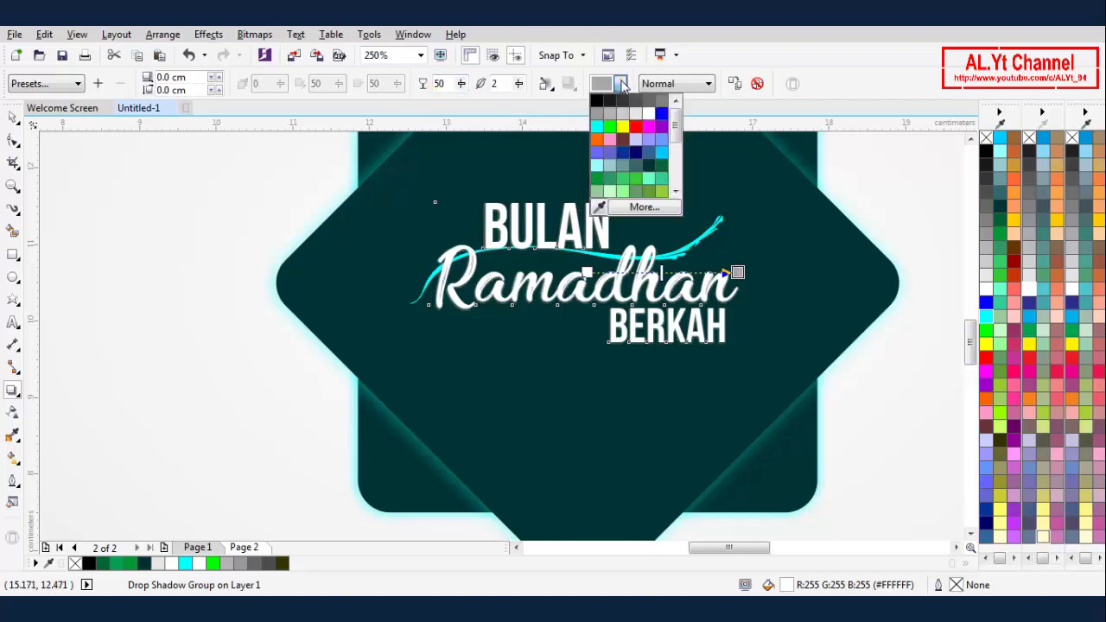
pyautogui.click(597, 126)
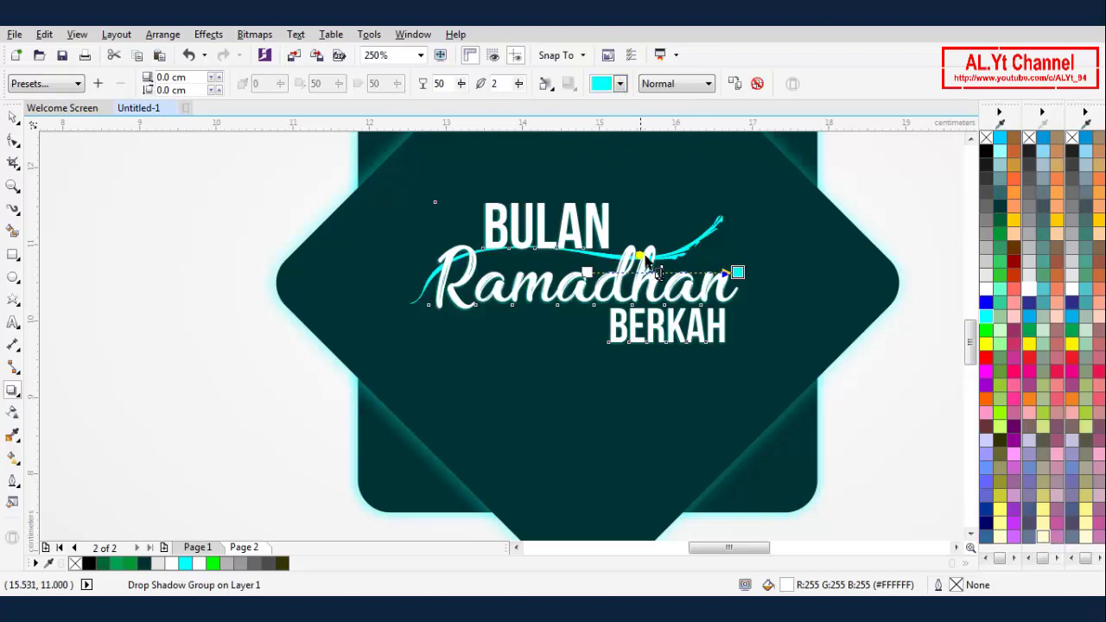
# - Set the lettering glow's feathering to 4 and deselect the lettering
pyautogui.scroll(2, 637, 276)
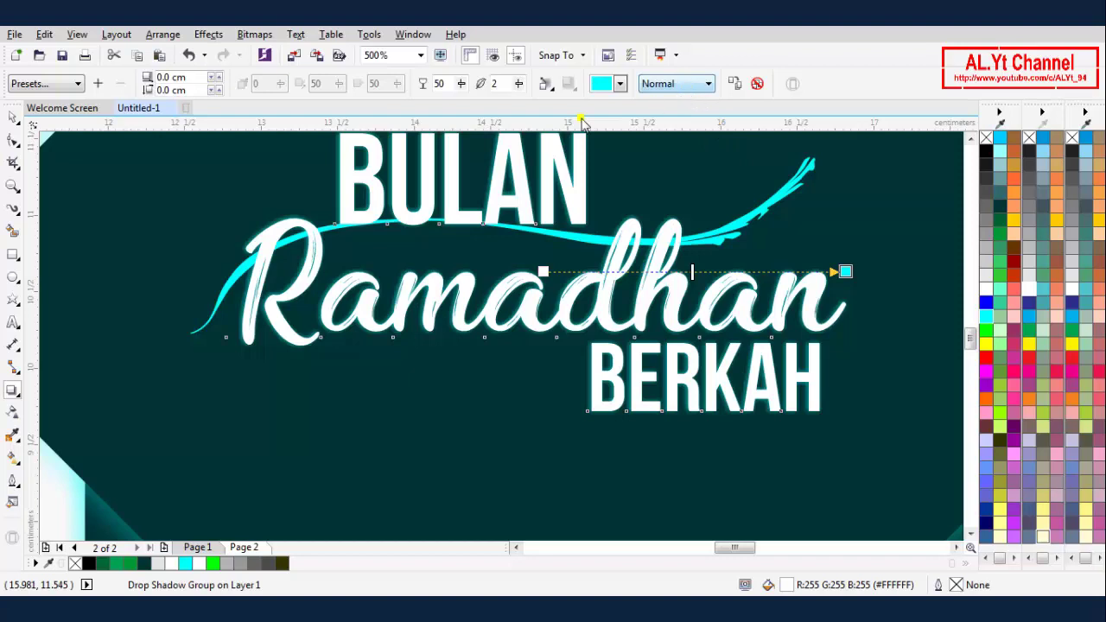
pyautogui.doubleClick(494, 83)
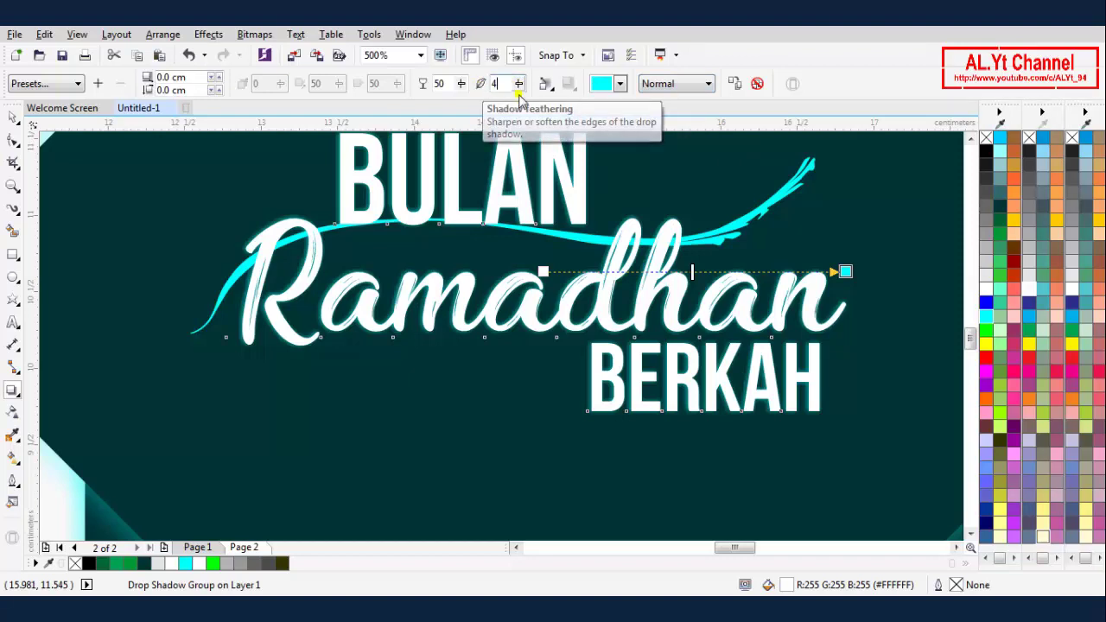
pyautogui.write('4')
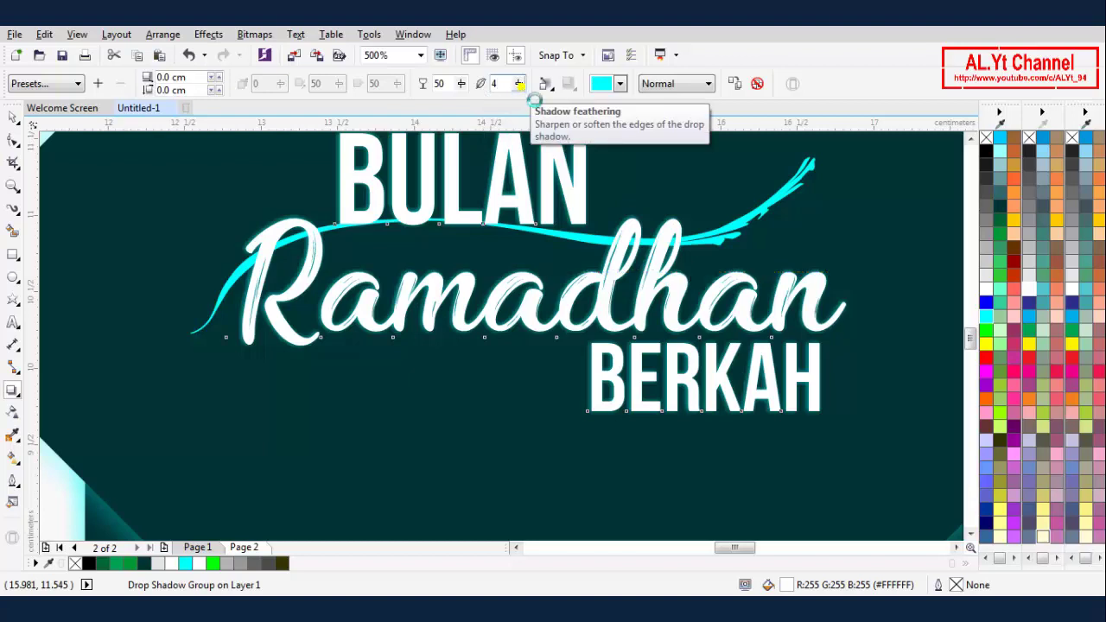
pyautogui.press('Return')
pyautogui.scroll(-2, 623, 191)
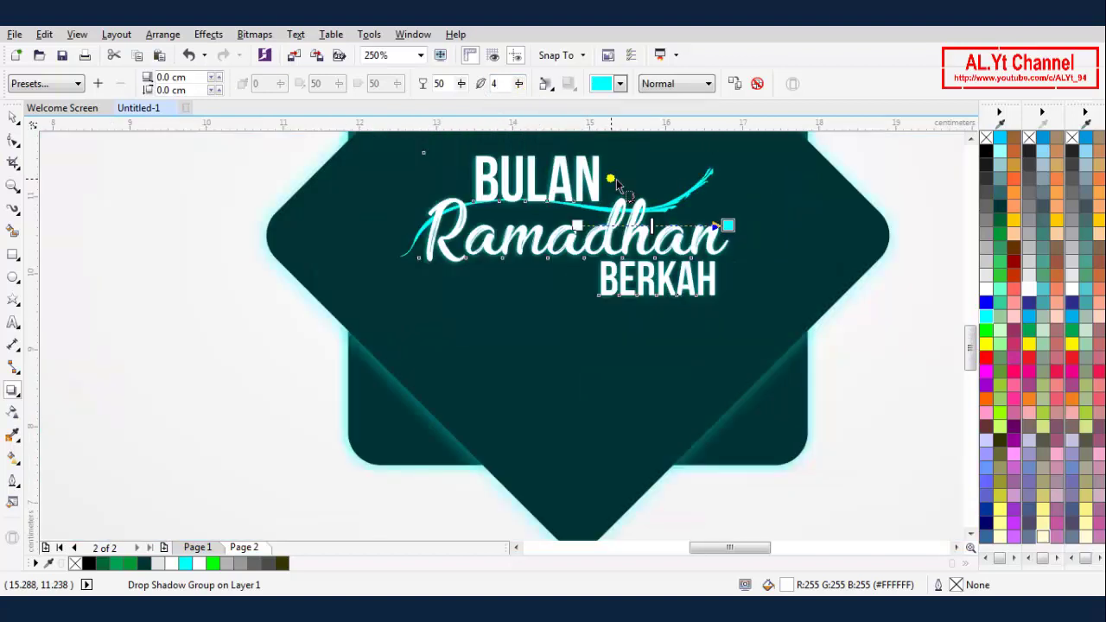
pyautogui.click(16, 121)
pyautogui.click(185, 232)
pyautogui.scroll(-2, 615, 264)
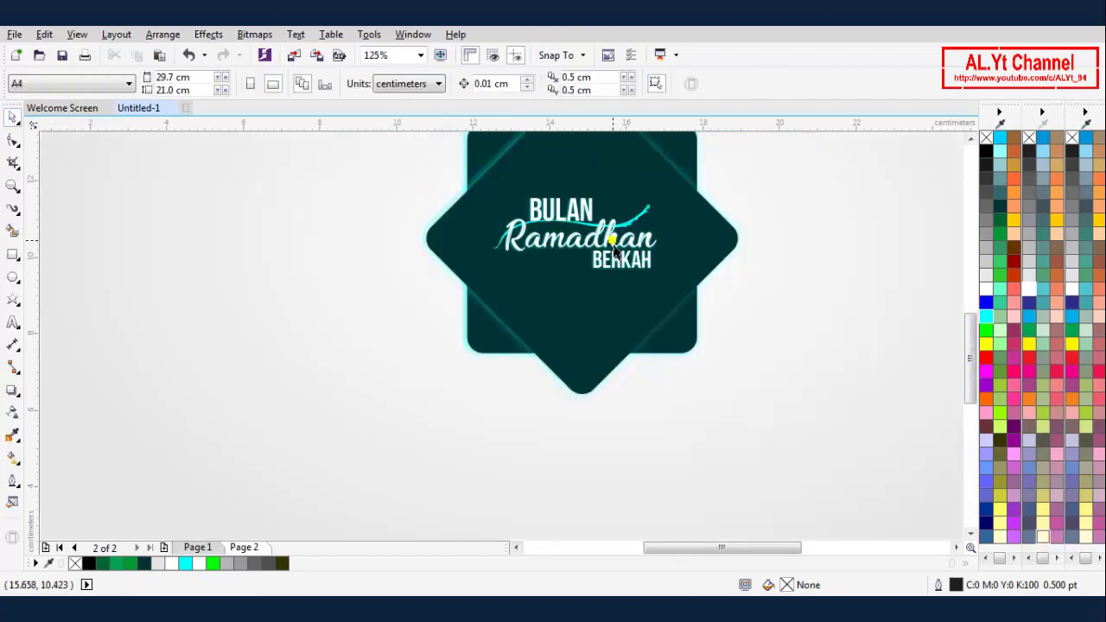
# - Enlarge the BULAN Ramadhan BERKAH lettering group from its centre to about 123.6%, and deselect it
pyautogui.click(615, 253)
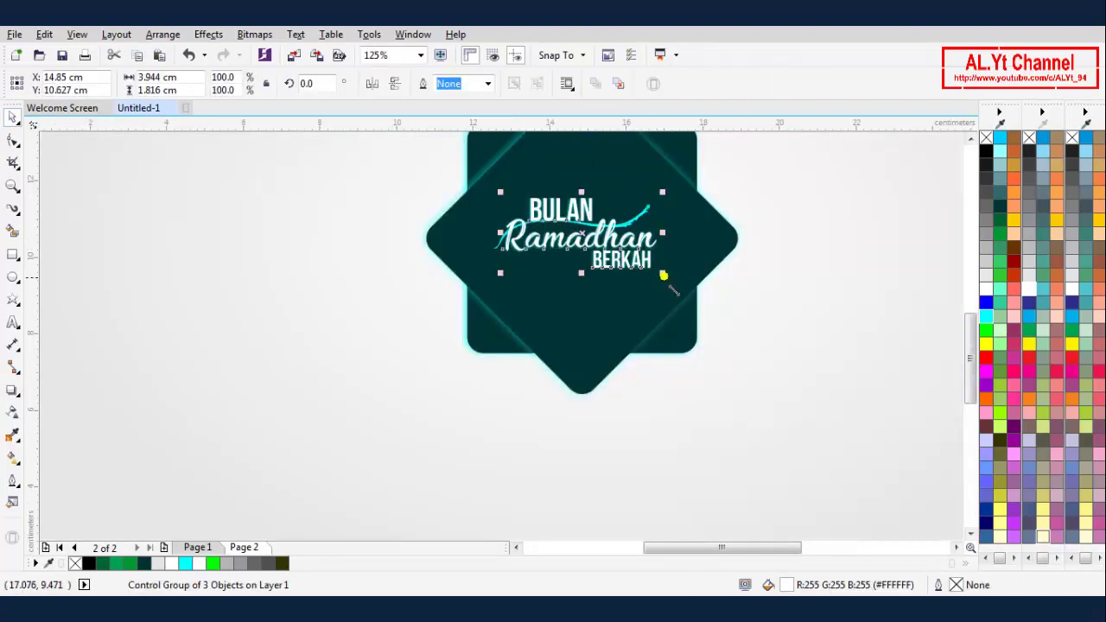
pyautogui.moveTo(672, 288); pyautogui.dragTo(688, 304)
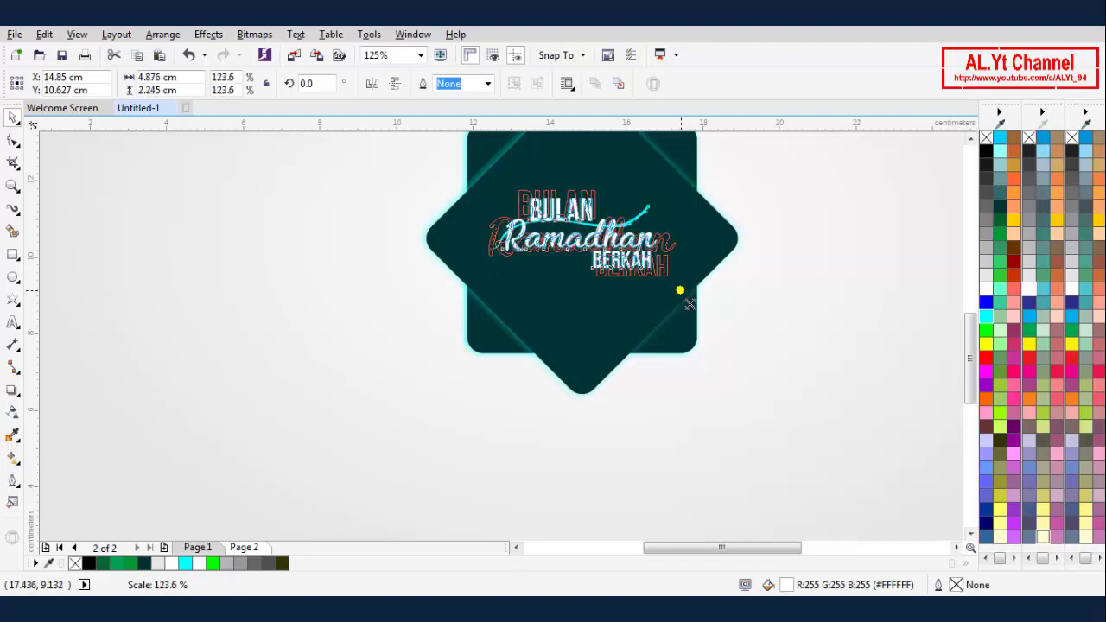
pyautogui.click(819, 290)
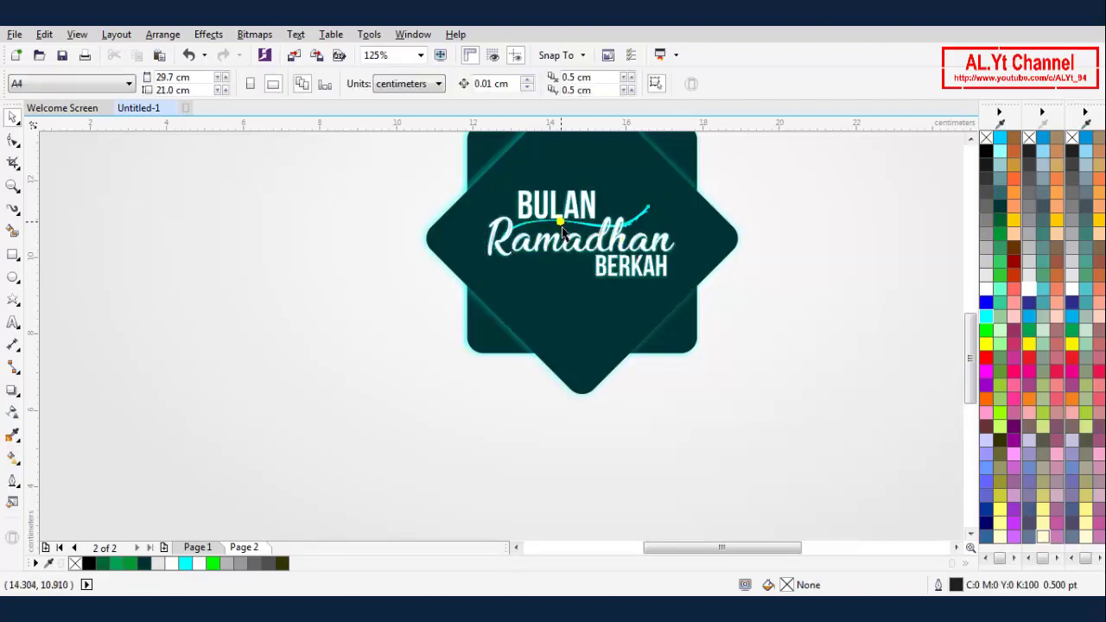
# - Try enlarging the lettering group a little further, undo that enlargement, and deselect the lettering
pyautogui.click(561, 229)
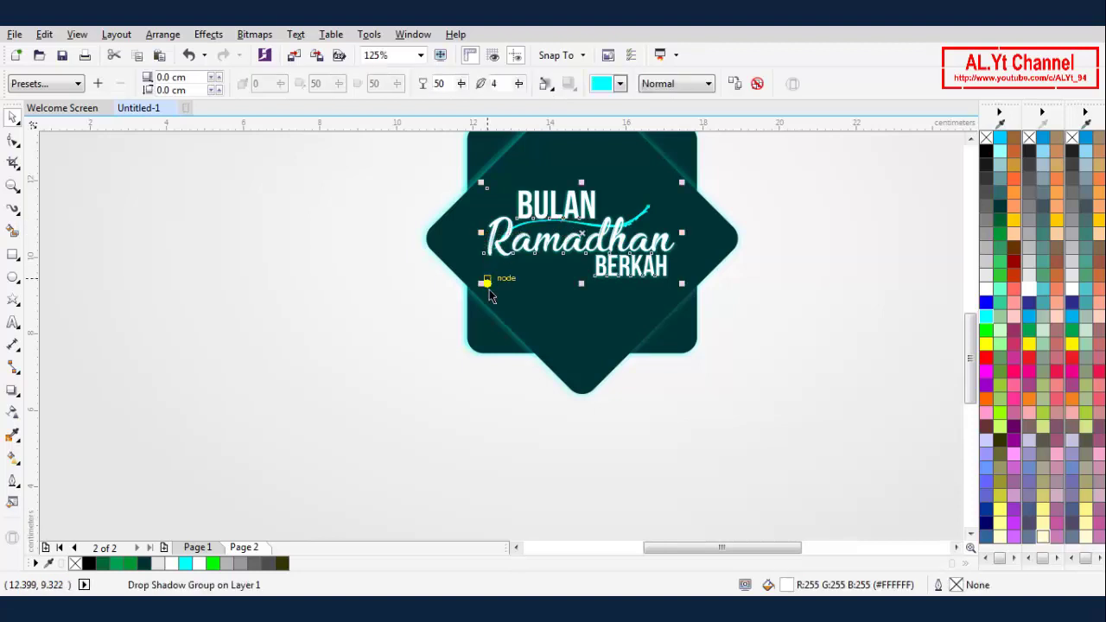
pyautogui.moveTo(486, 297); pyautogui.dragTo(472, 304)
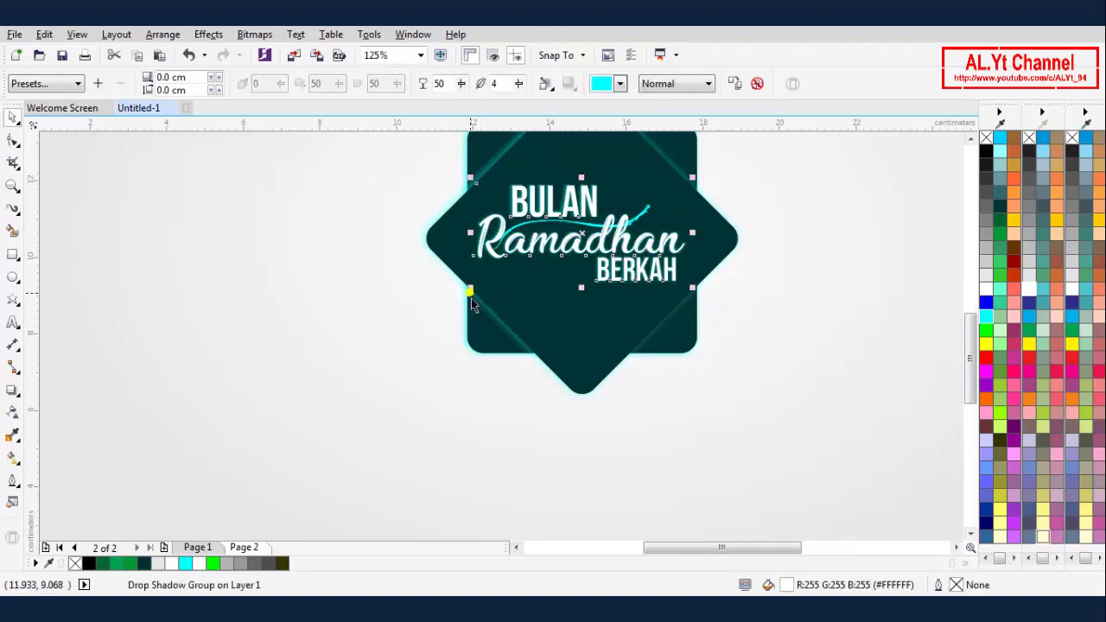
pyautogui.hotkey('ctrl', 'z')
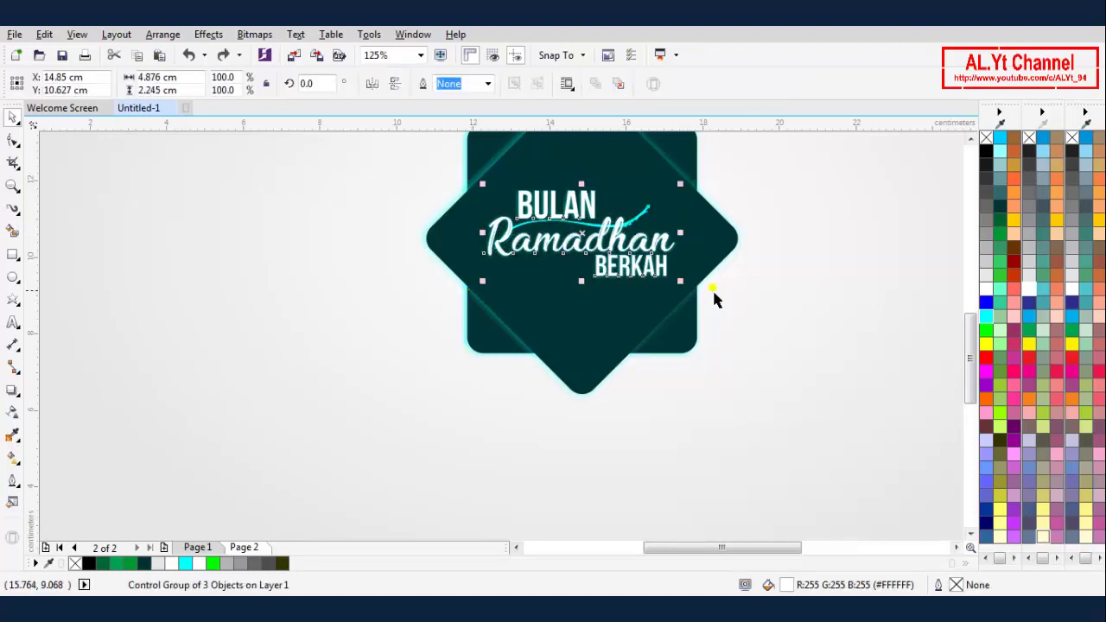
pyautogui.click(815, 288)
# - Move the lettering group slightly up and to the right, and order it directly in front of the star, beneath the cyan swoosh
pyautogui.click(659, 217)
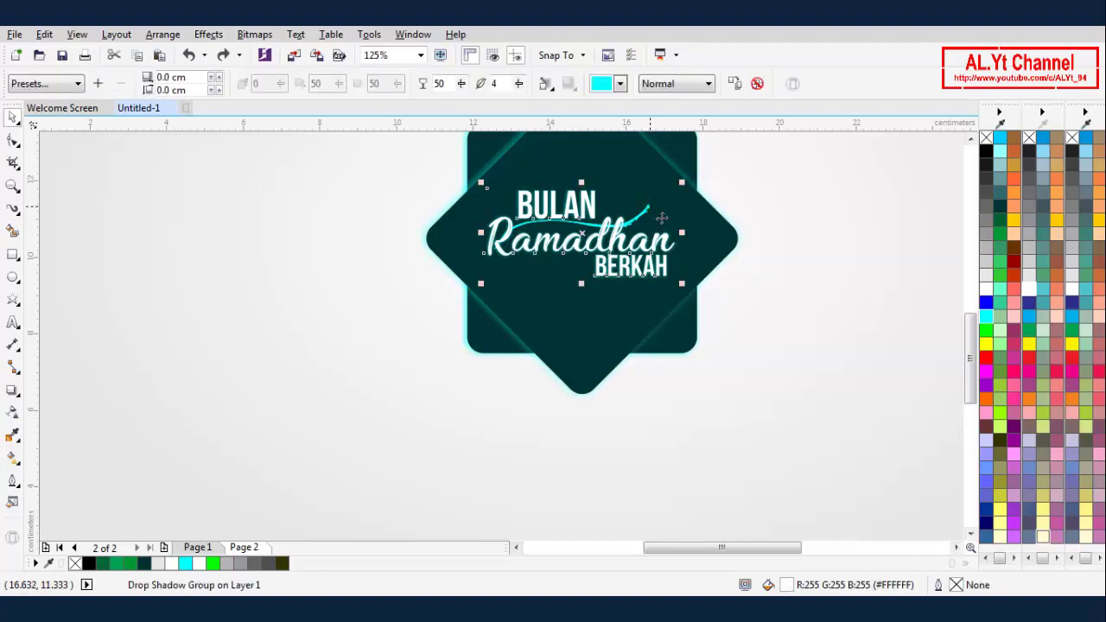
pyautogui.scroll(2, 661, 218)
pyautogui.click(815, 190)
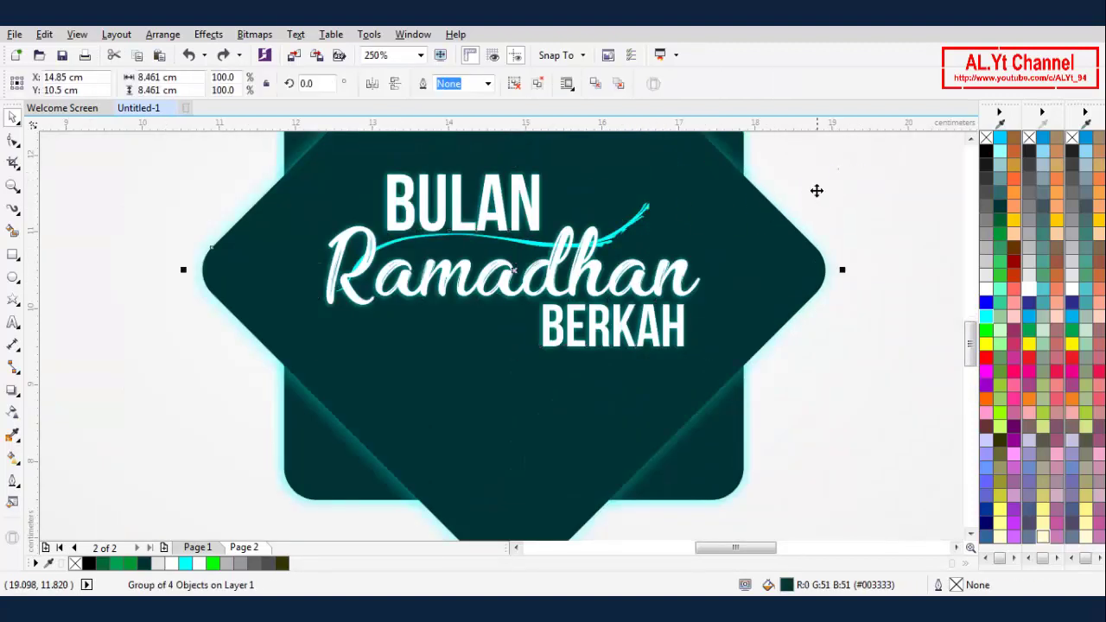
pyautogui.click(656, 216)
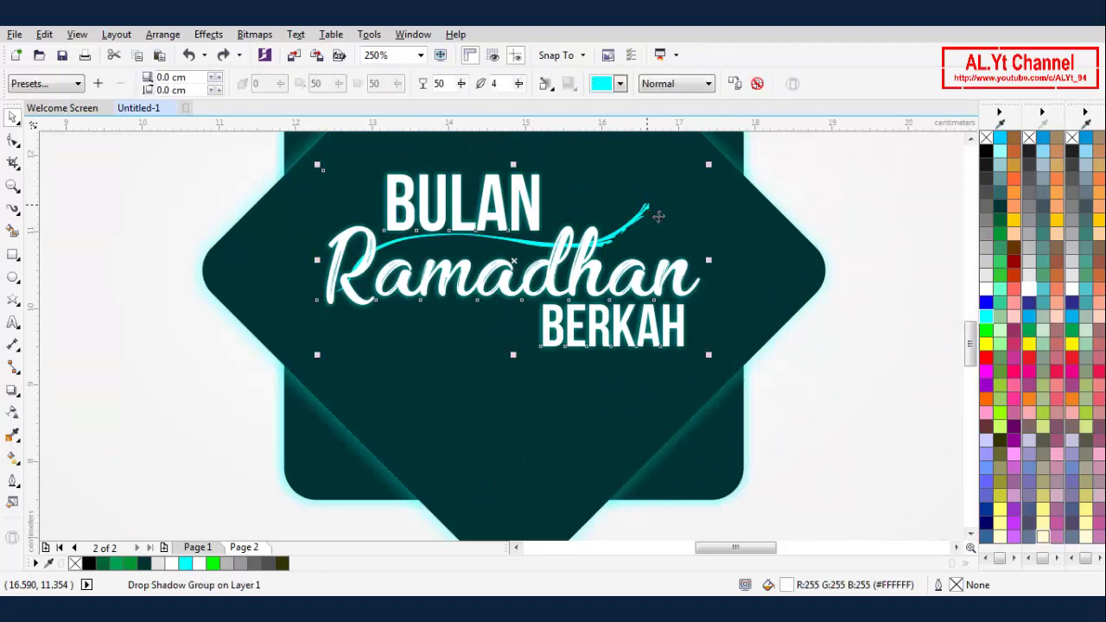
pyautogui.moveTo(658, 216); pyautogui.dragTo(687, 195)
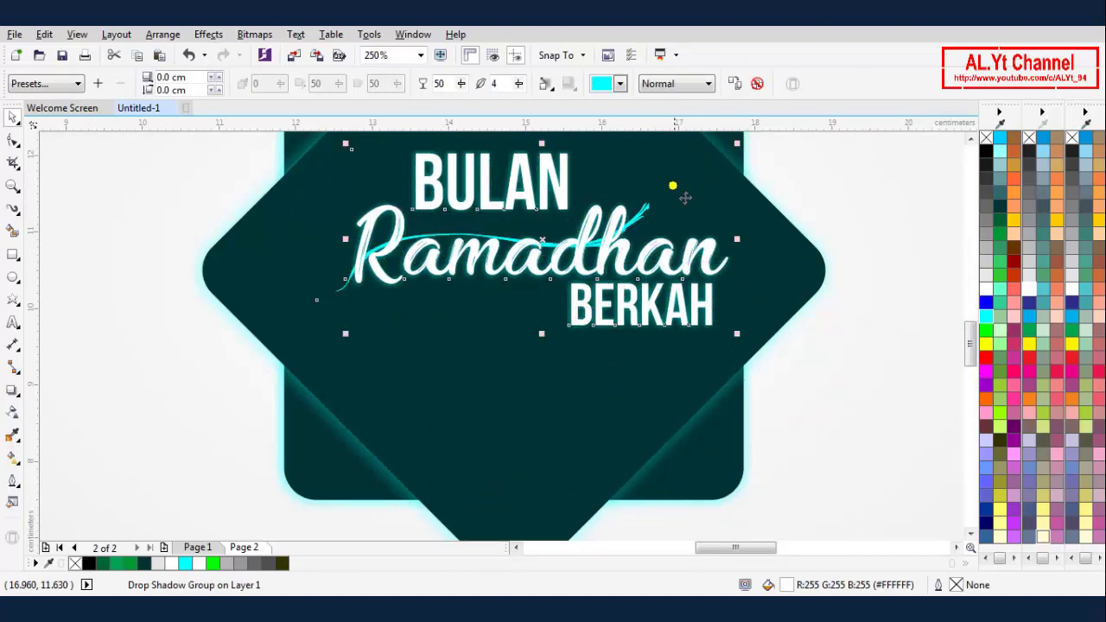
pyautogui.rightClick(622, 261)
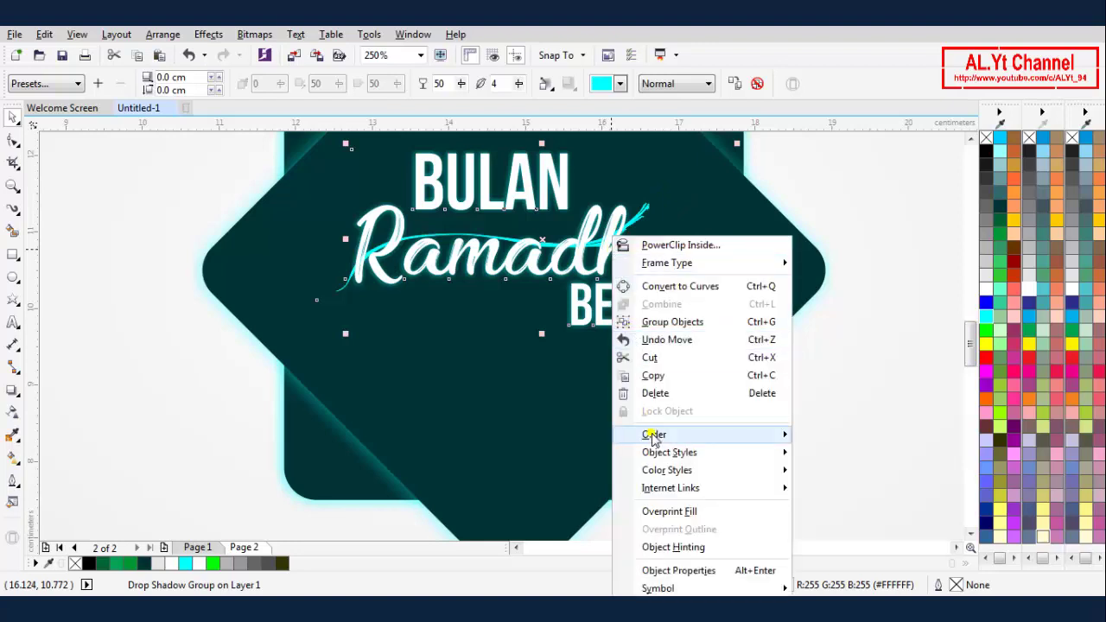
pyautogui.moveTo(737, 437)
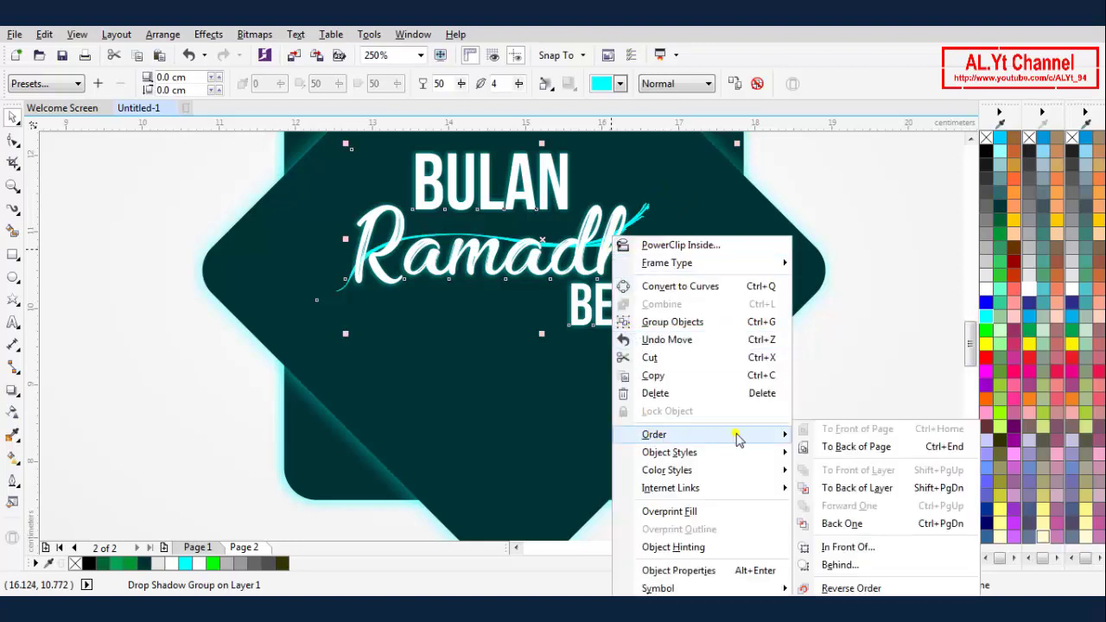
pyautogui.click(832, 547)
pyautogui.click(574, 429)
pyautogui.click(830, 360)
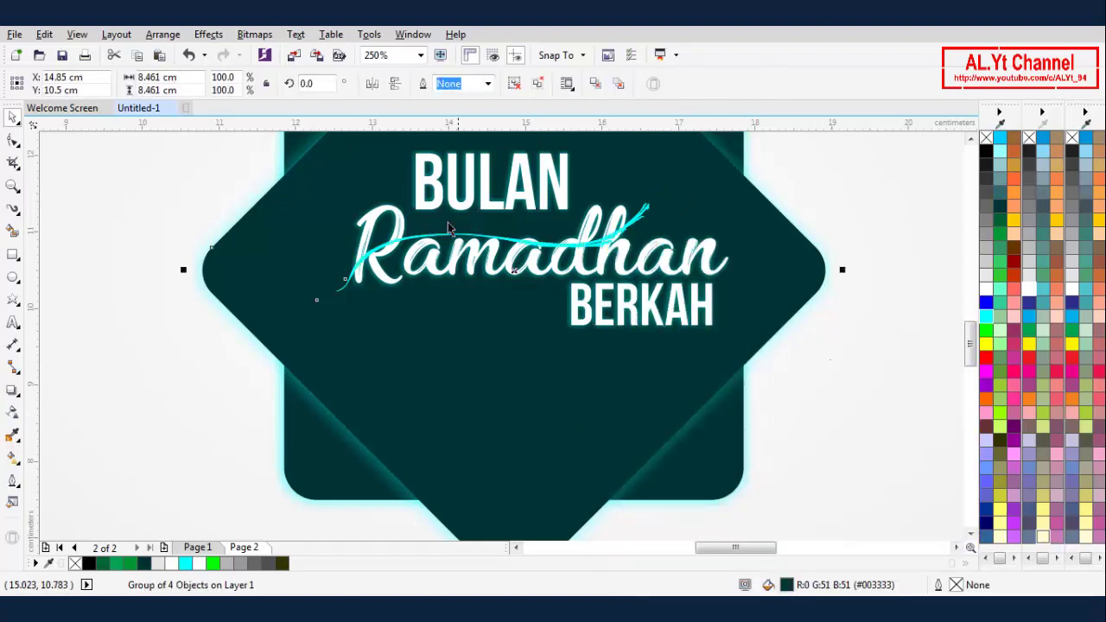
# - Centre the lettering group on the star and deselect it
pyautogui.scroll(1, 396, 183)
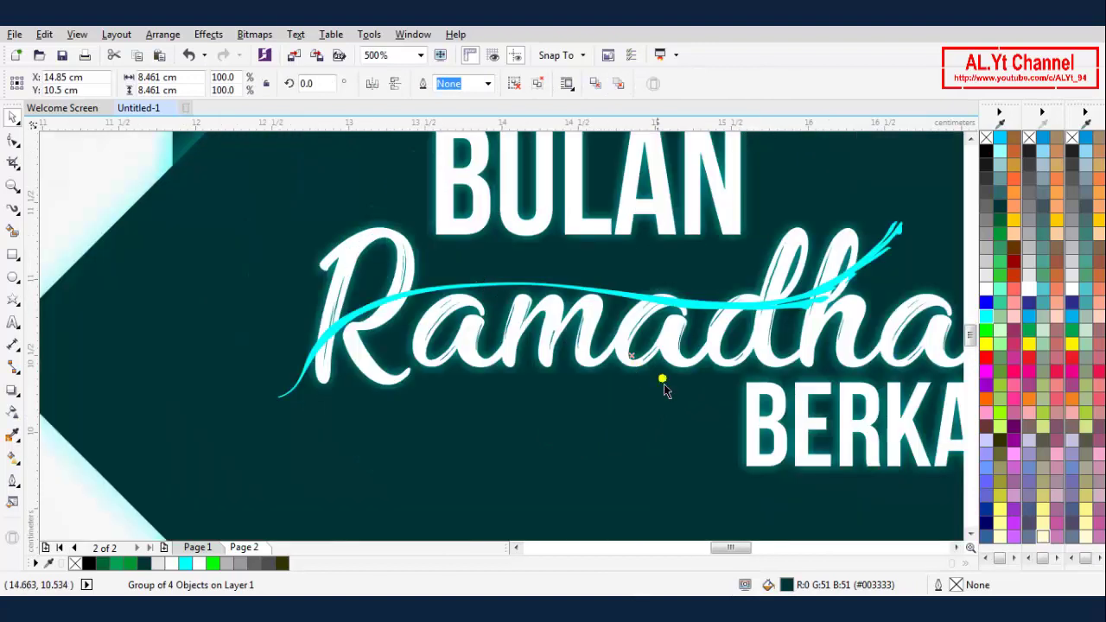
pyautogui.click(764, 422)
pyautogui.scroll(-1, 709, 315)
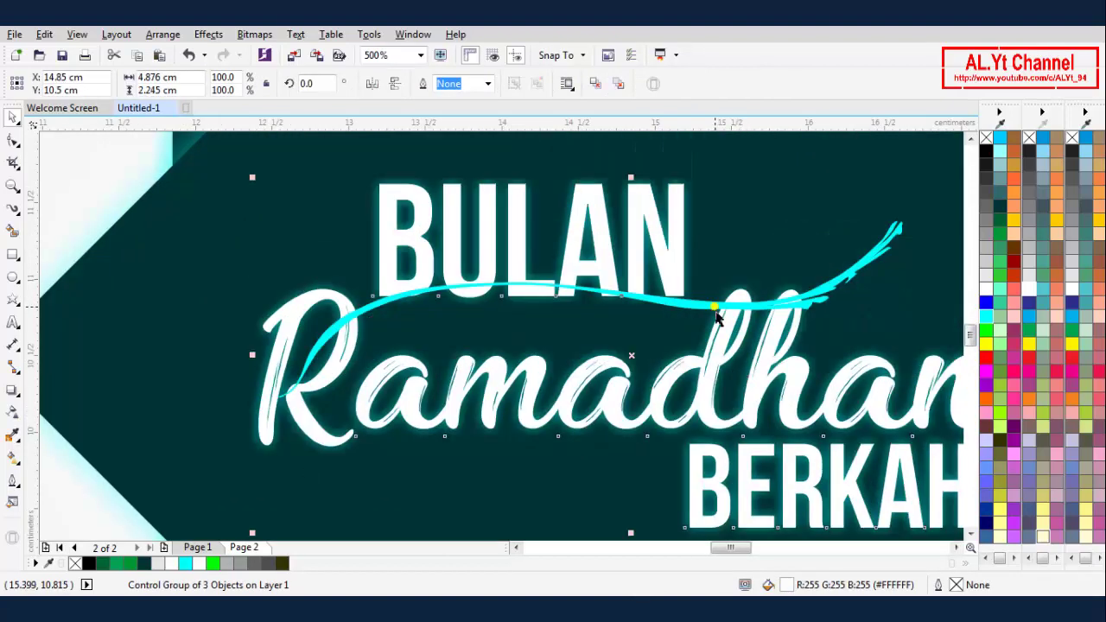
pyautogui.click(210, 308)
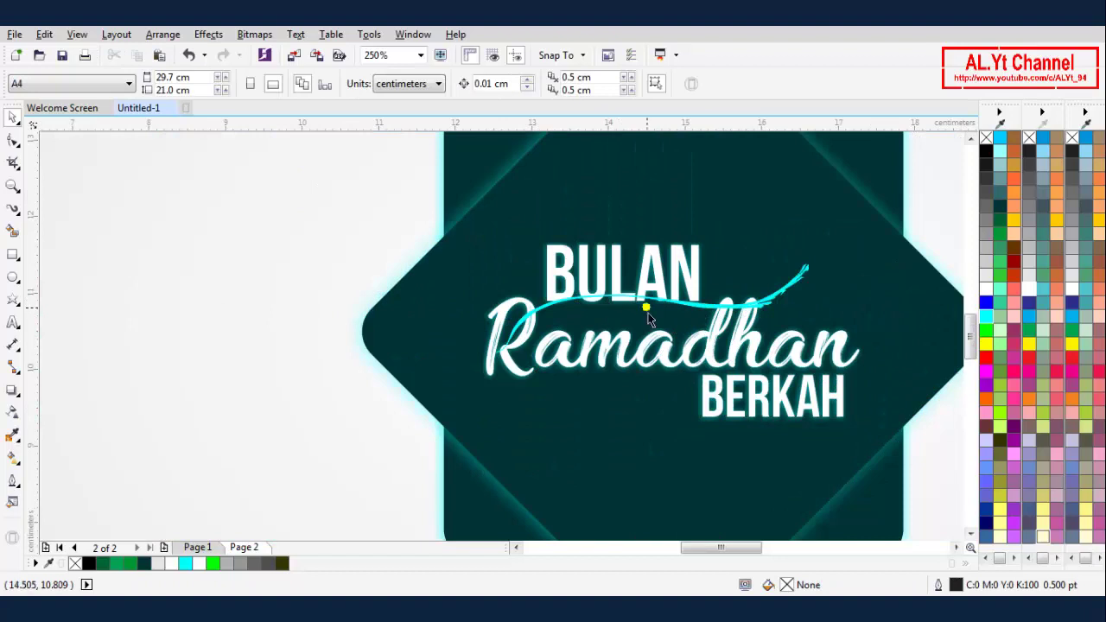
# - Reposition the cyan brush swoosh across the upper part of Ramadhan and enlarge it to a stroke width of about 0.32 cm
pyautogui.scroll(1, 650, 319)
pyautogui.click(669, 295)
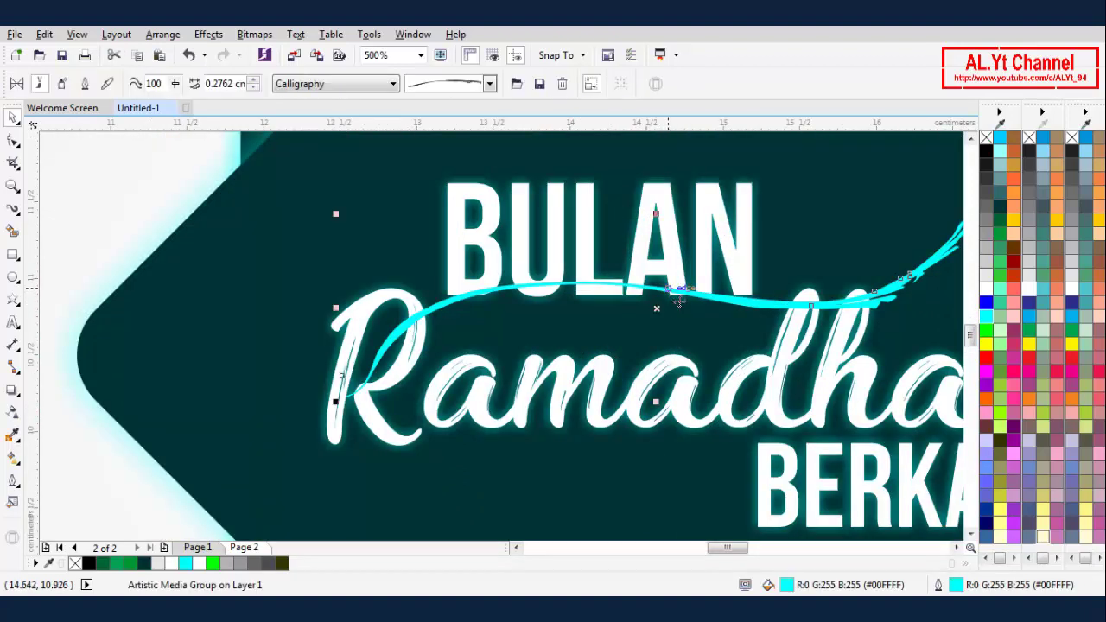
pyautogui.moveTo(679, 300)
pyautogui.mouseDown()
pyautogui.moveTo(652, 318)
pyautogui.moveTo(615, 291)
pyautogui.moveTo(631, 306)
pyautogui.moveTo(622, 319)
pyautogui.moveTo(607, 311)
pyautogui.mouseUp()
pyautogui.press('F3')
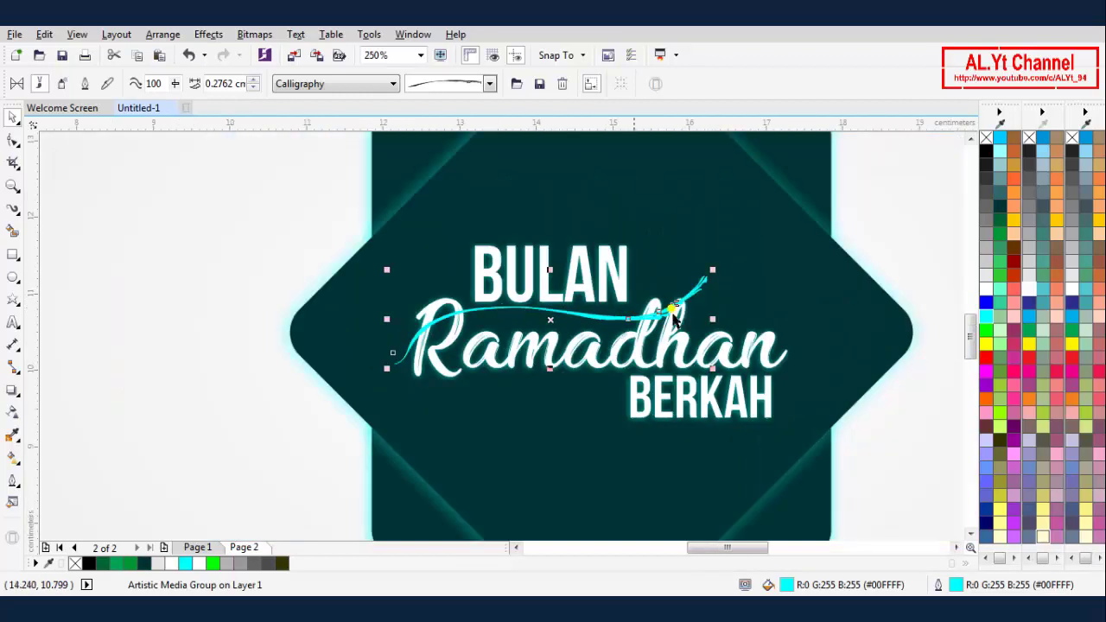
pyautogui.moveTo(712, 270); pyautogui.dragTo(768, 237)
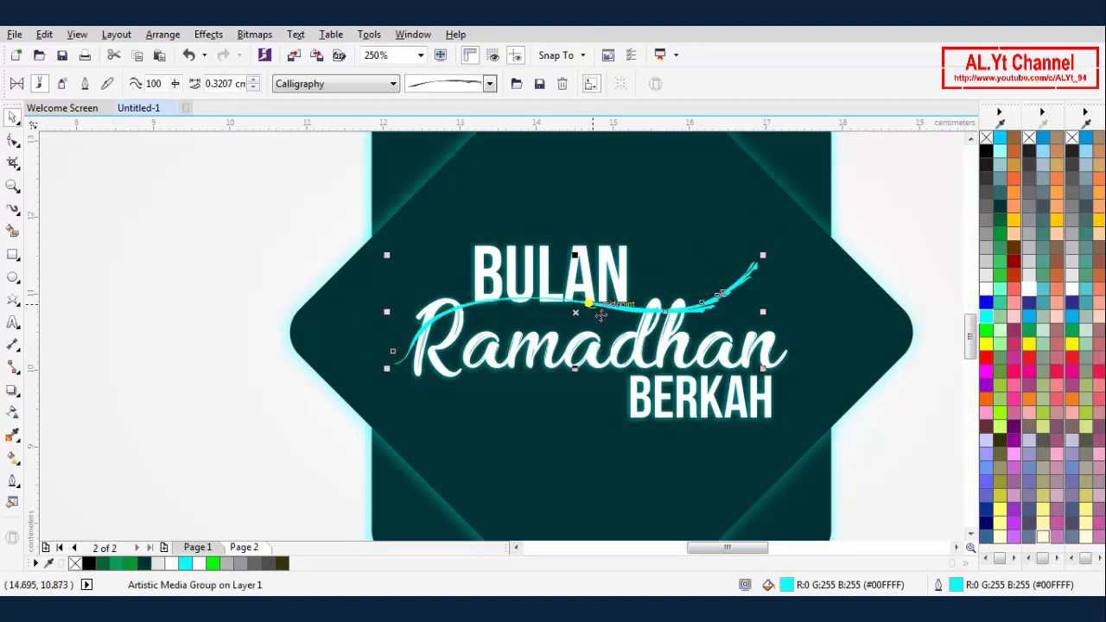
pyautogui.moveTo(591, 307); pyautogui.dragTo(599, 332)
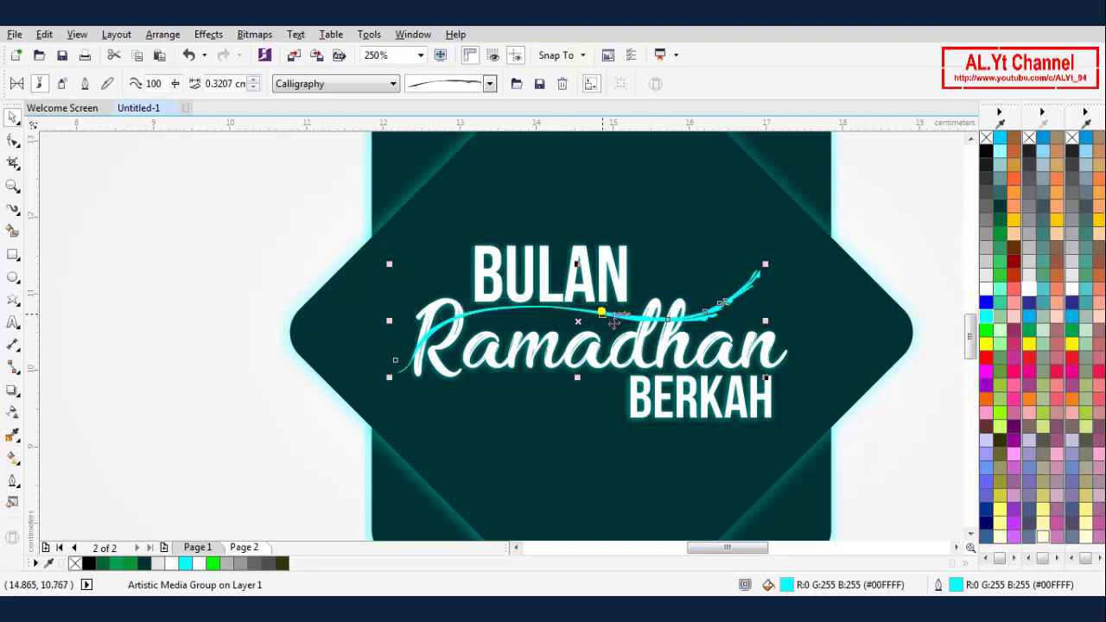
# - Put the swoosh's rotation centre at its left end and create a copy rotated downward across Ramadhan
pyautogui.click(706, 324)
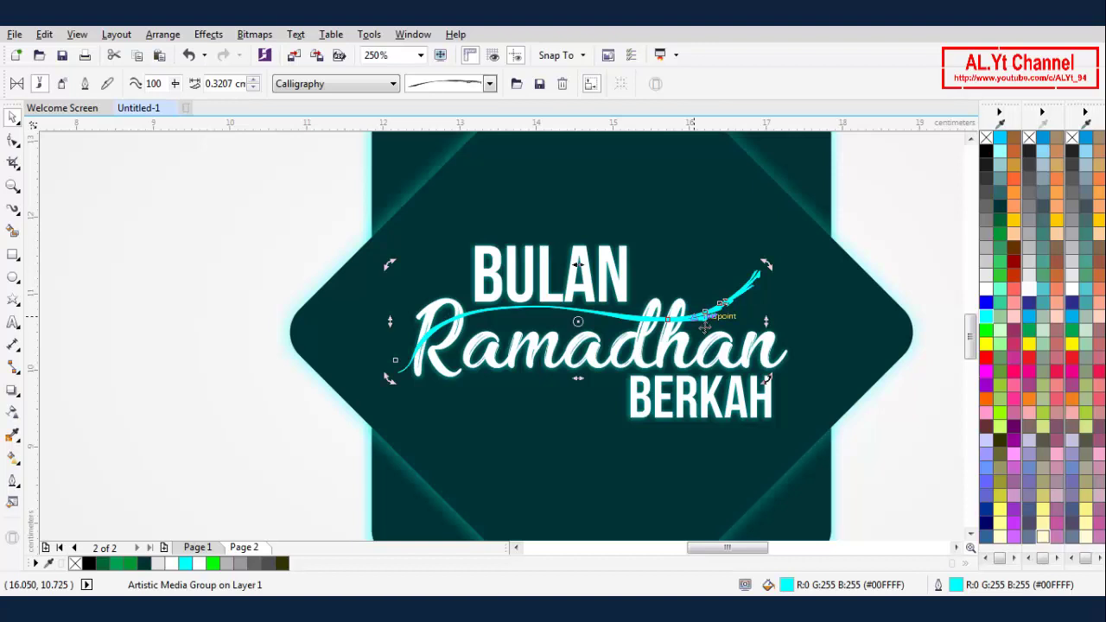
pyautogui.moveTo(578, 322); pyautogui.dragTo(398, 372)
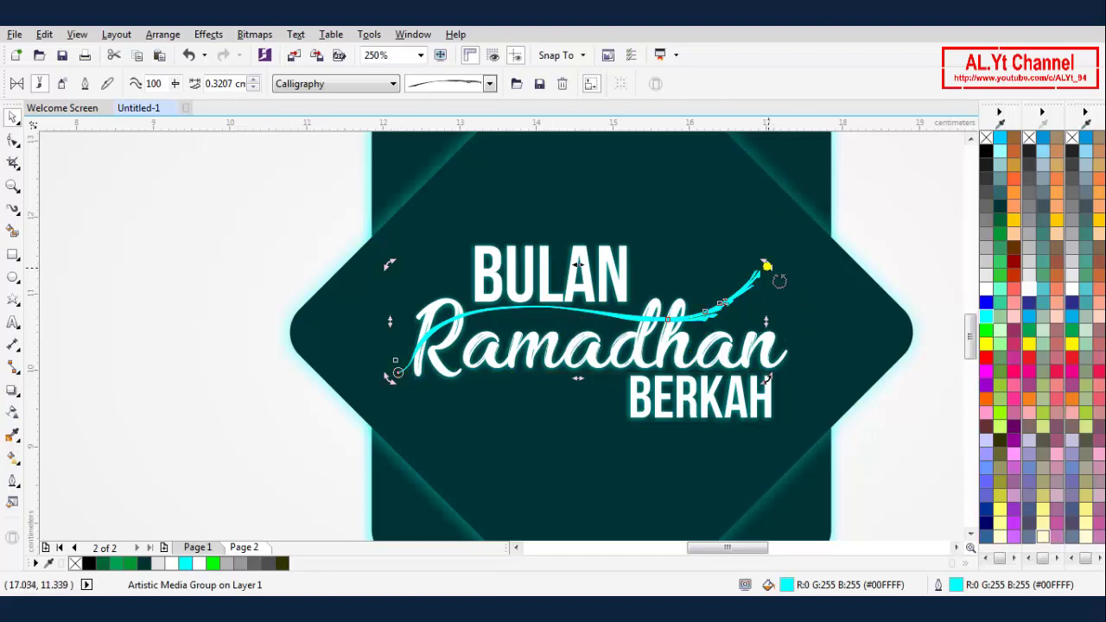
pyautogui.moveTo(767, 266); pyautogui.dragTo(777, 320)
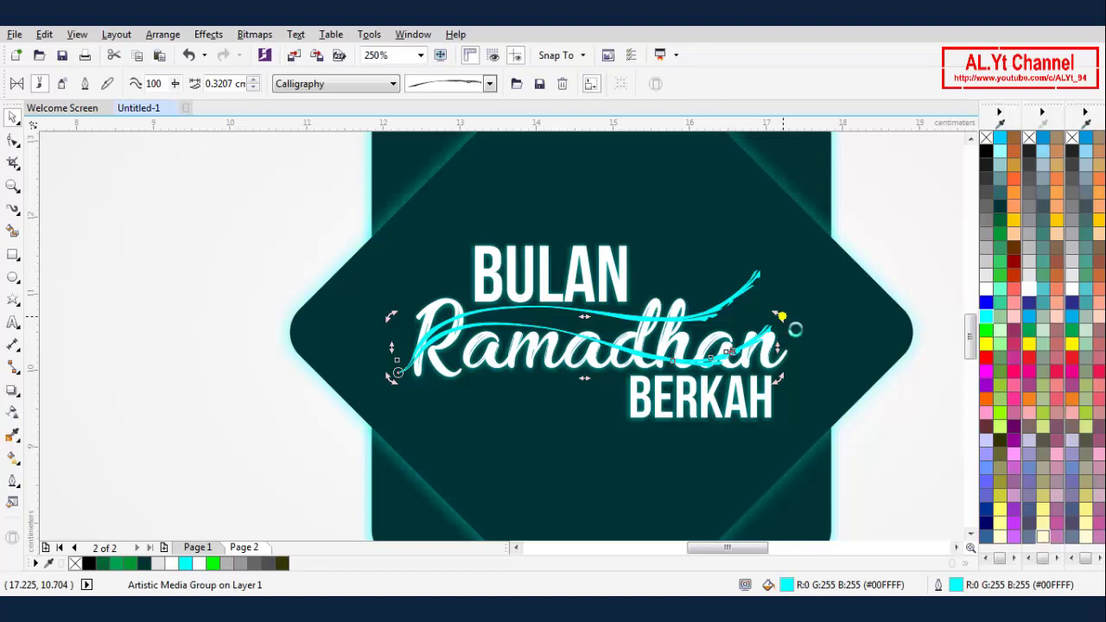
# - Add a third swoosh rotated further down across BERKAH about the same left end, undoing the misplaced copy first
pyautogui.moveTo(780, 317); pyautogui.dragTo(782, 335)
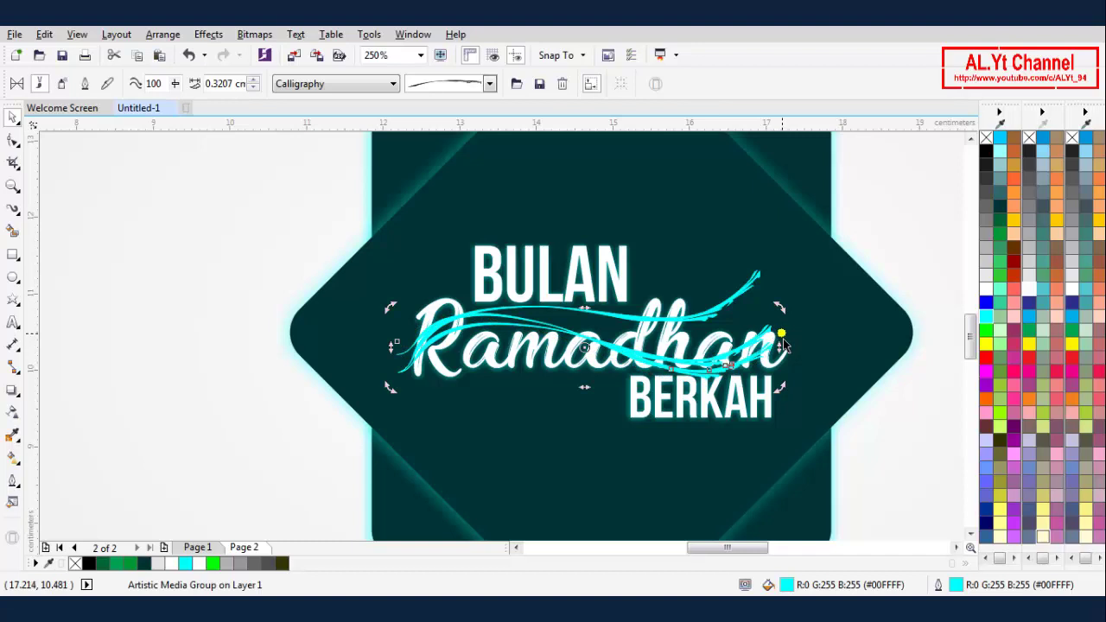
pyautogui.hotkey('ctrl', 'z')
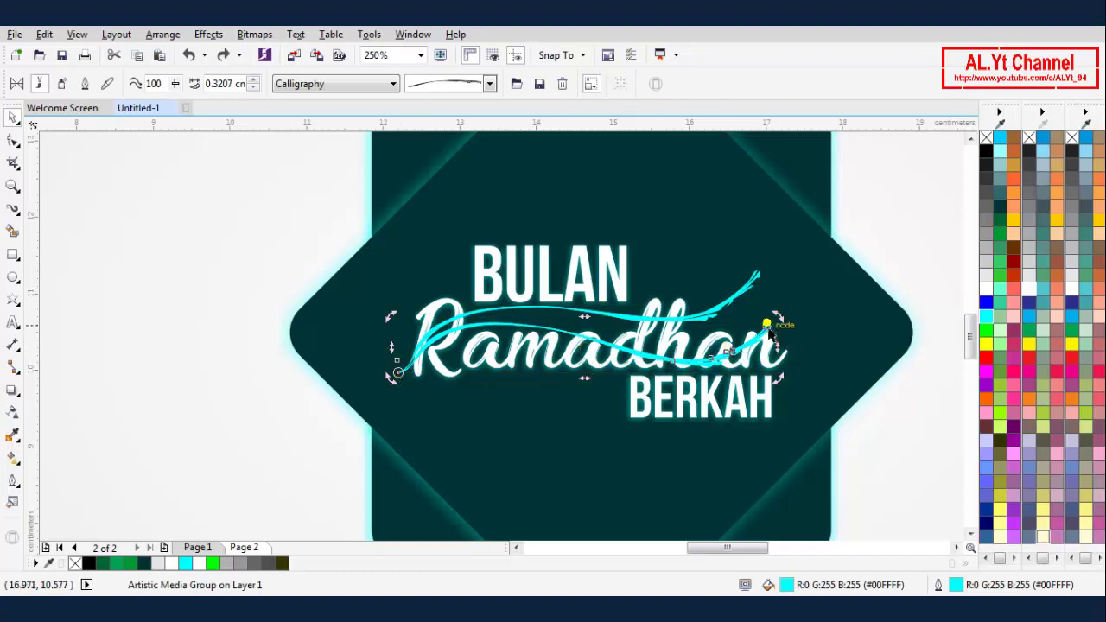
pyautogui.press('i')
pyautogui.moveTo(801, 373); pyautogui.dragTo(789, 363)
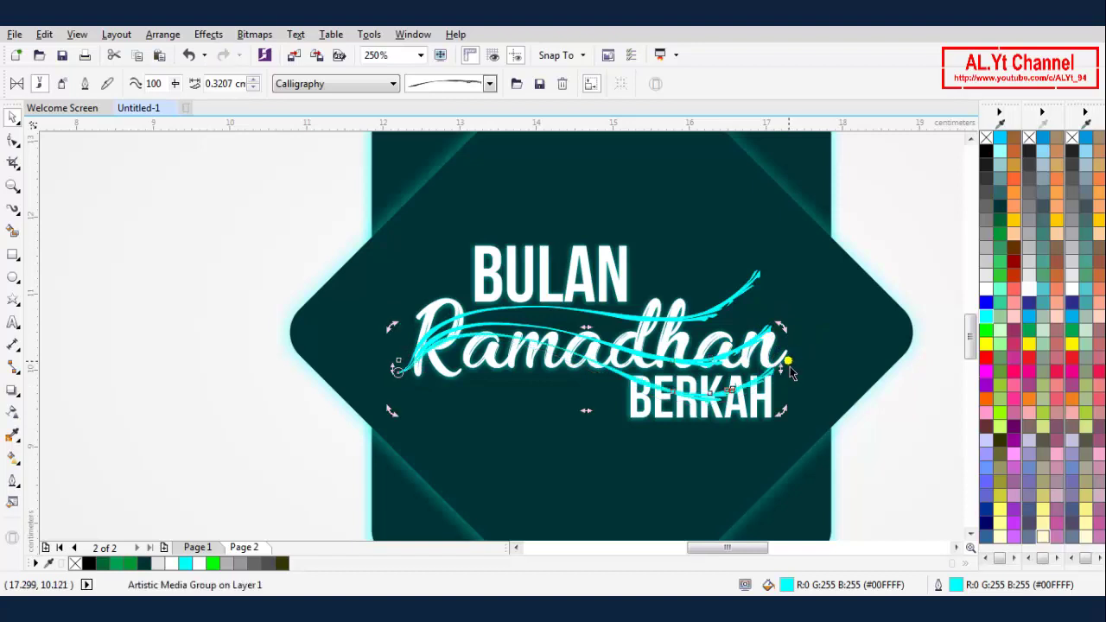
pyautogui.press('space')
pyautogui.click(788, 258)
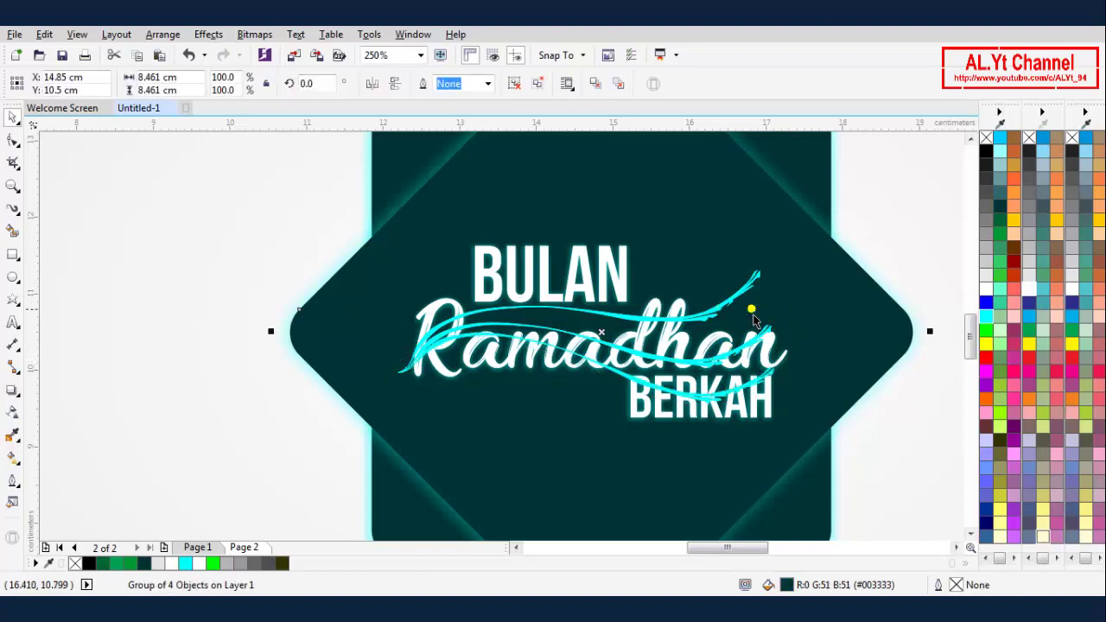
# - Order the uppermost swoosh directly in front of the star, beneath the lettering, and rotate it slightly upward
pyautogui.press('space')
pyautogui.click(741, 308)
pyautogui.rightClick(741, 308)
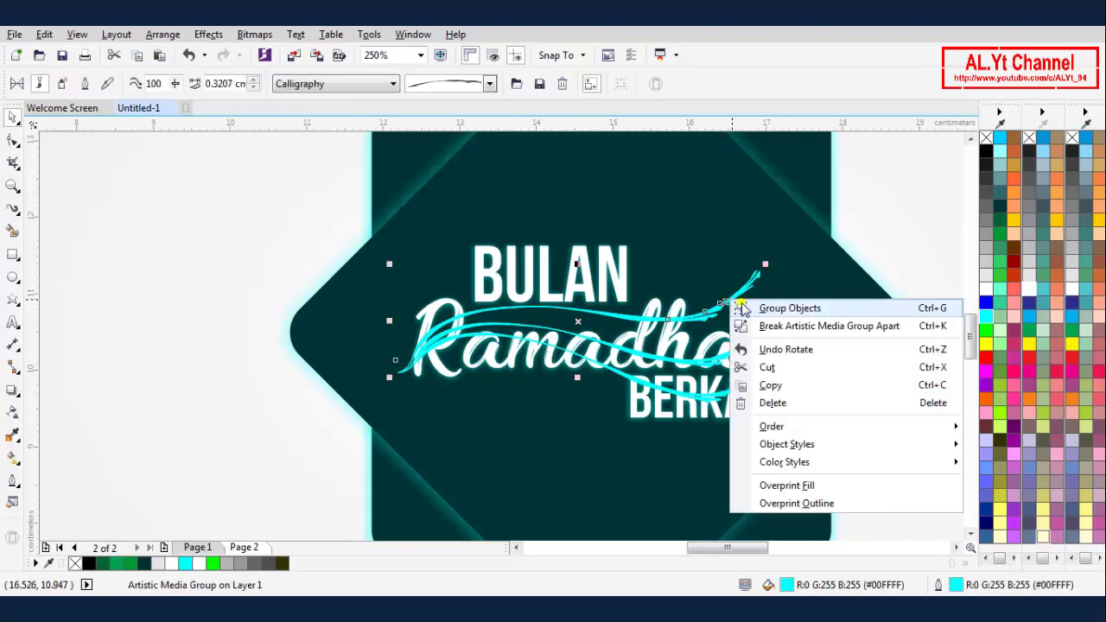
pyautogui.moveTo(772, 430)
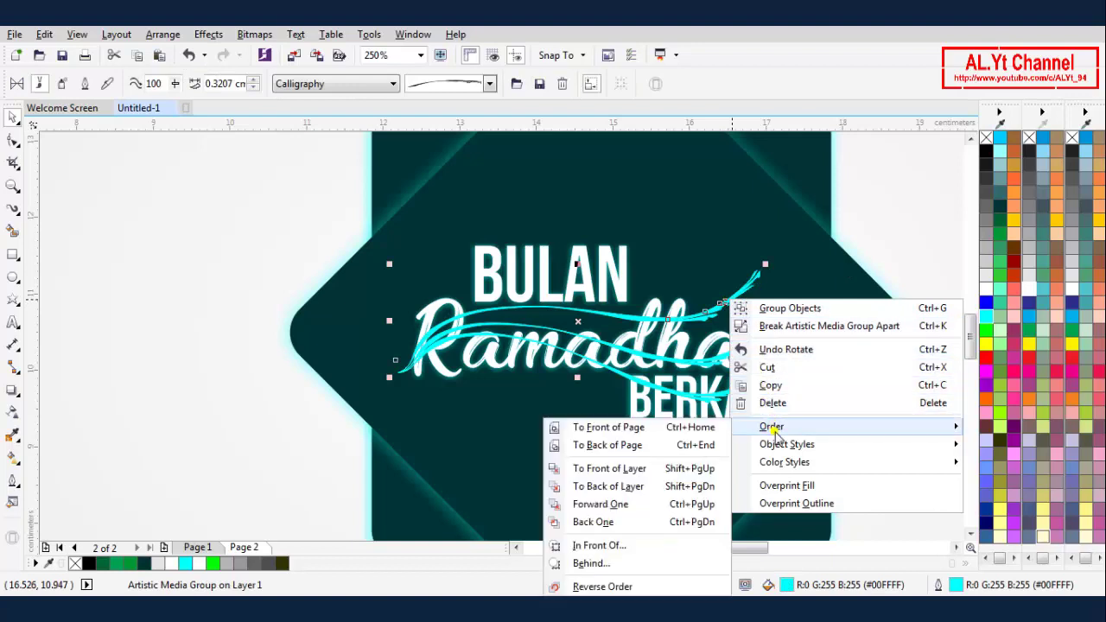
pyautogui.click(598, 545)
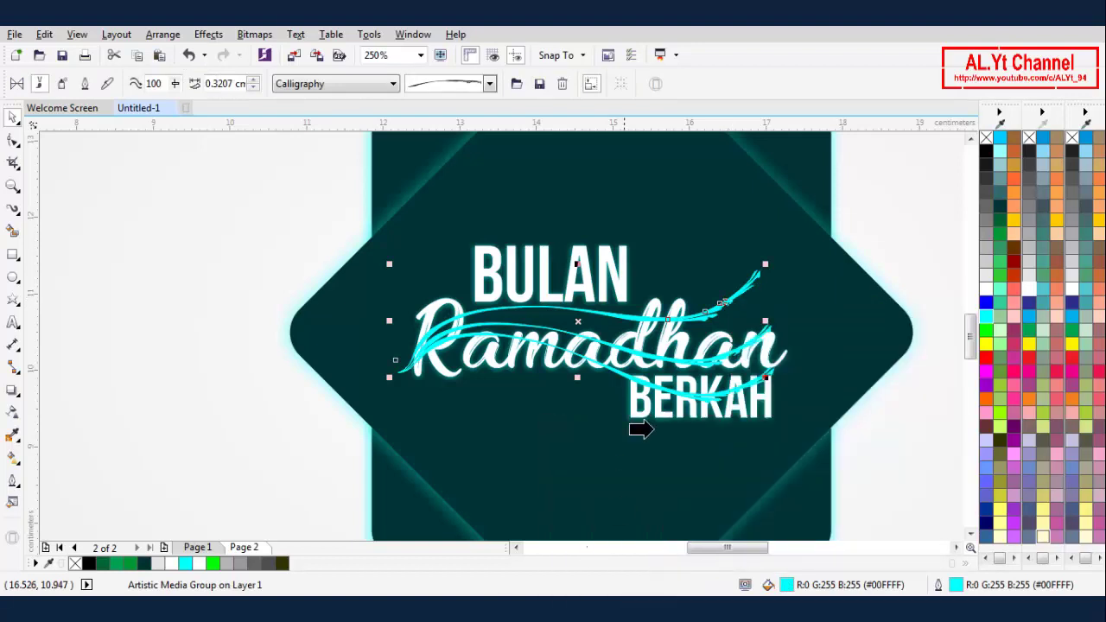
pyautogui.click(690, 230)
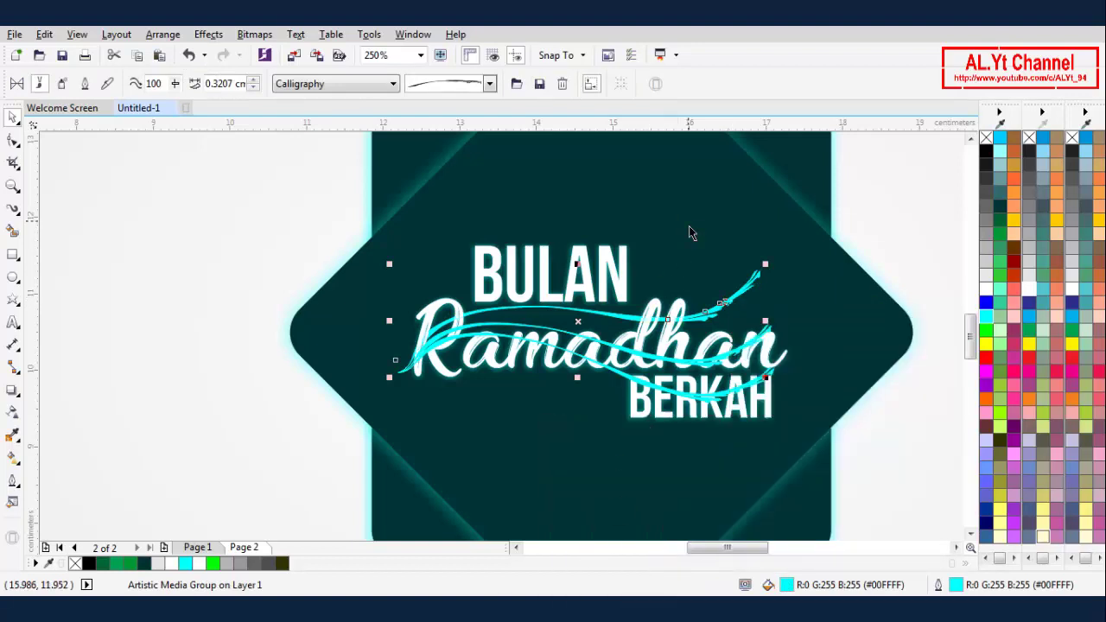
pyautogui.click(752, 278)
pyautogui.moveTo(771, 266)
pyautogui.mouseDown()
pyautogui.moveTo(740, 212)
pyautogui.moveTo(766, 251)
pyautogui.mouseUp()
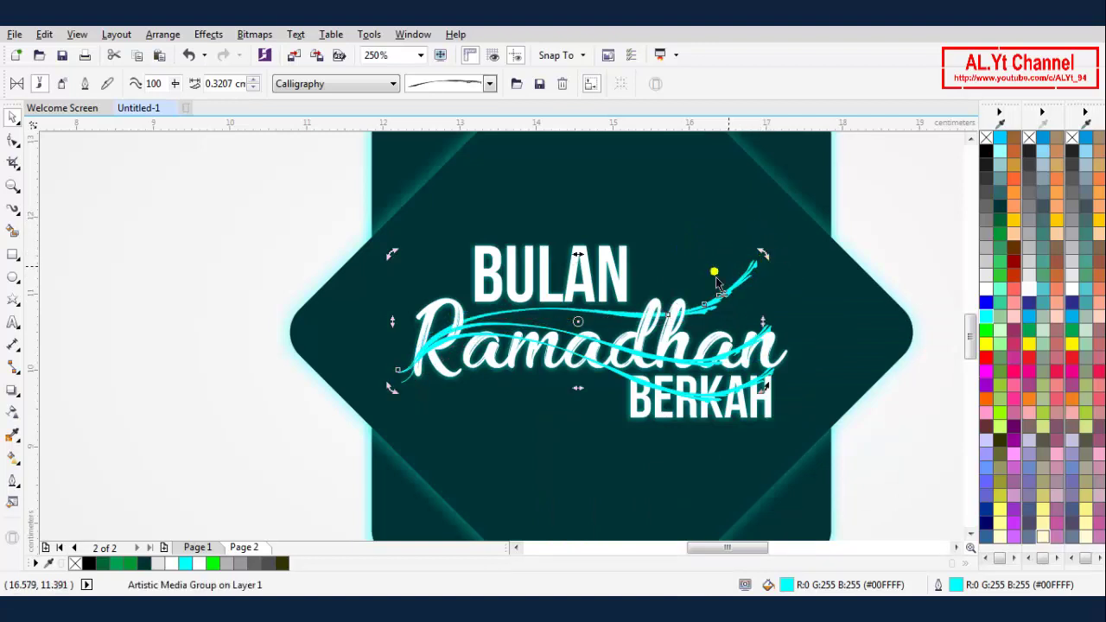
# - Order the middle swoosh directly in front of the star so that it lies beneath the Ramadhan lettering
pyautogui.click(706, 378)
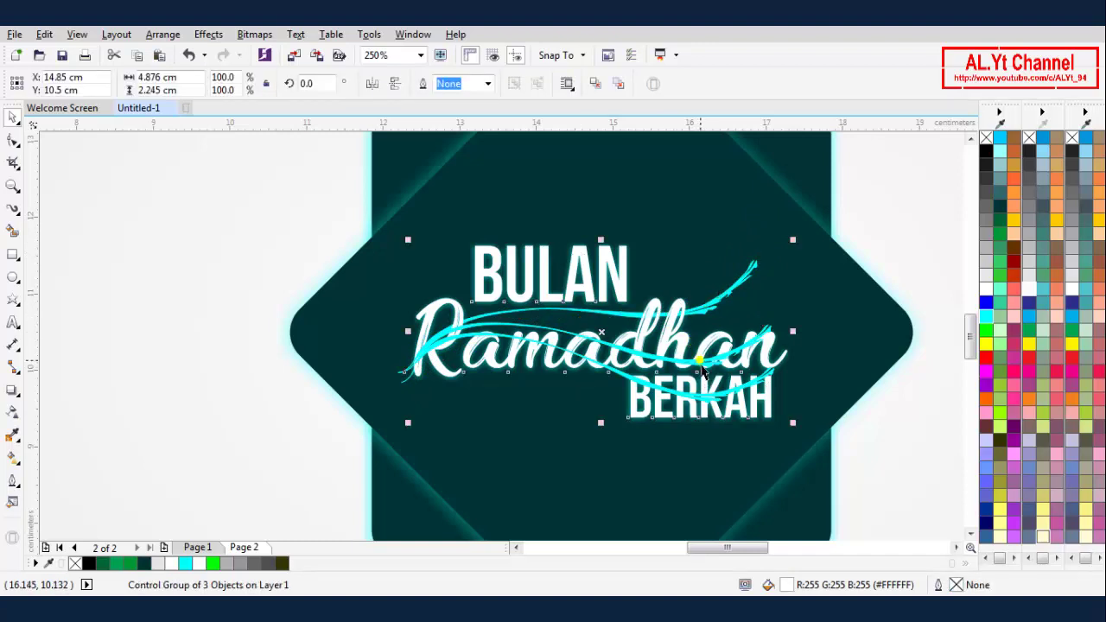
pyautogui.rightClick(700, 359)
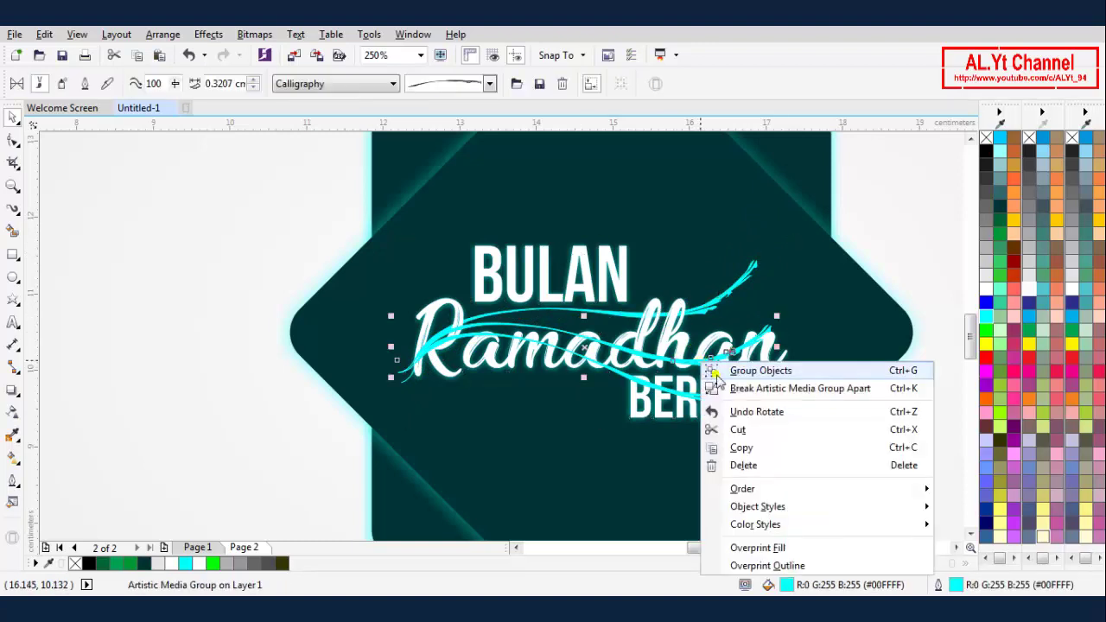
pyautogui.moveTo(743, 489)
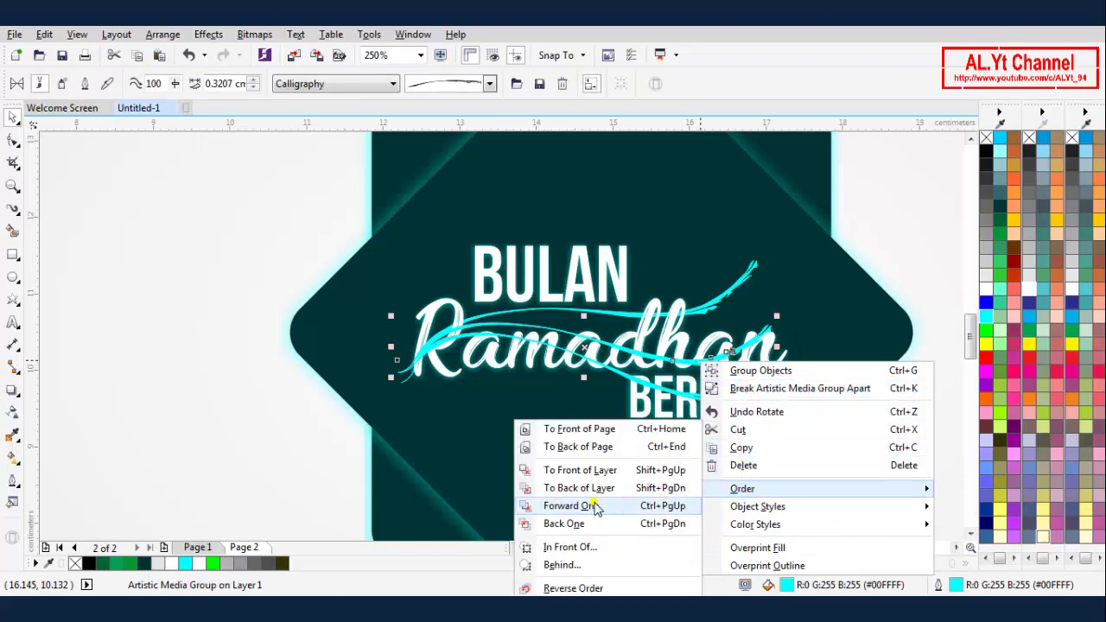
pyautogui.click(561, 547)
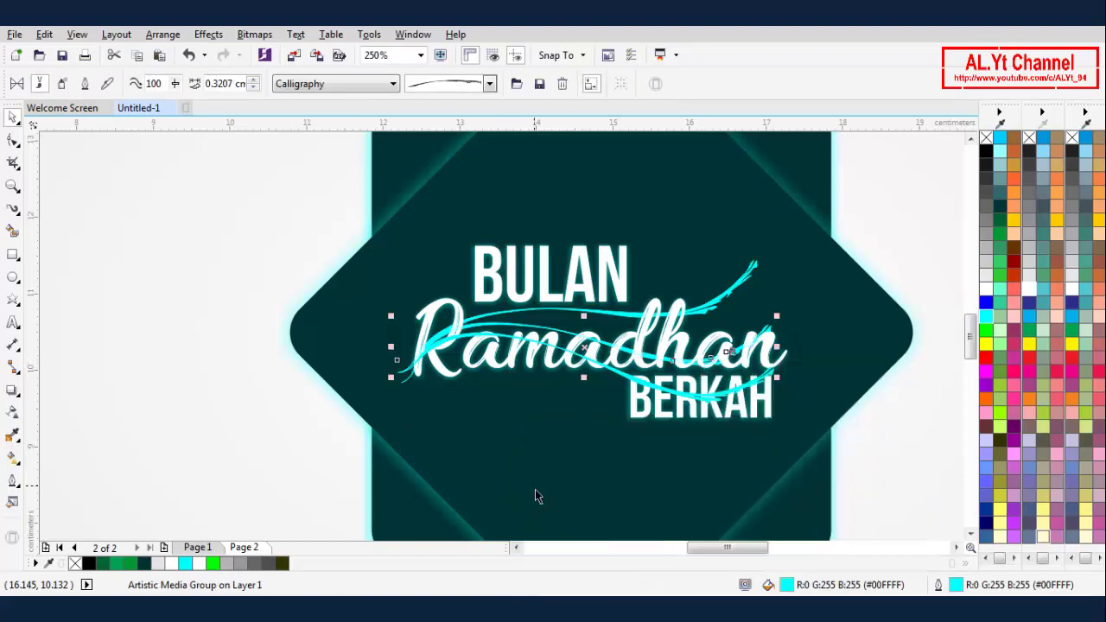
pyautogui.click(442, 472)
pyautogui.click(208, 427)
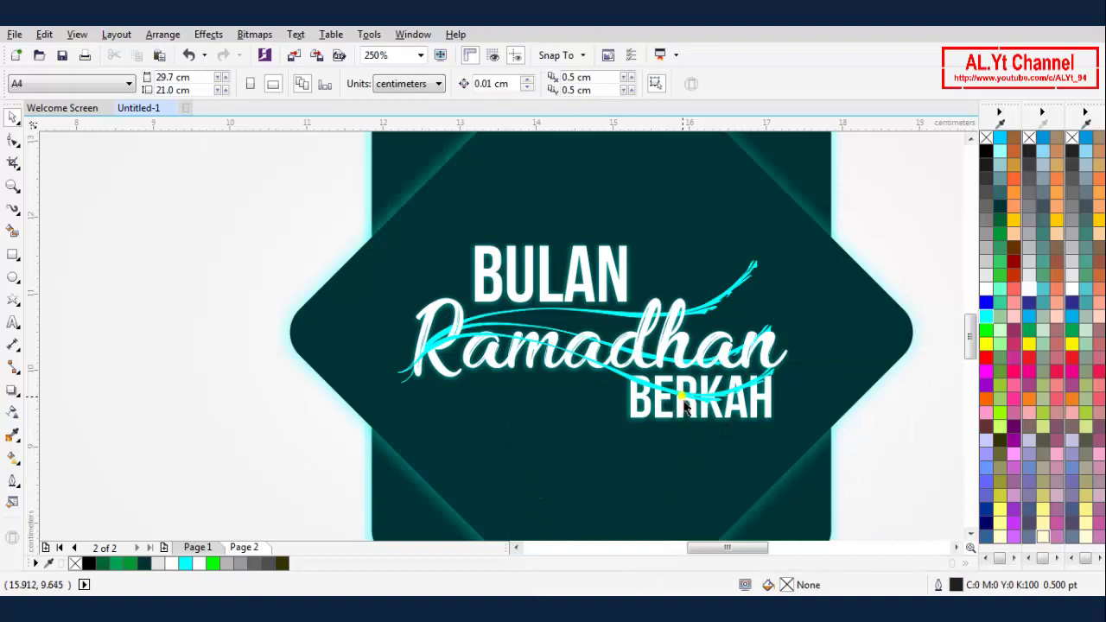
# - Recolour both the fill and the outline of the lowest swoosh across BERKAH dark green (#006633)
pyautogui.click(685, 406)
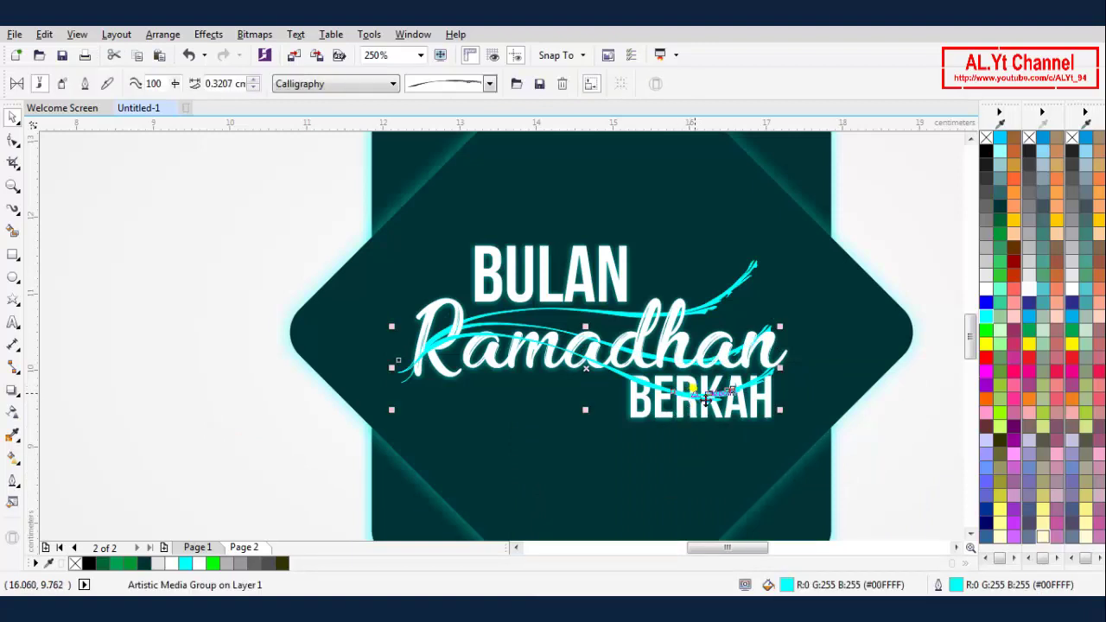
pyautogui.click(984, 278)
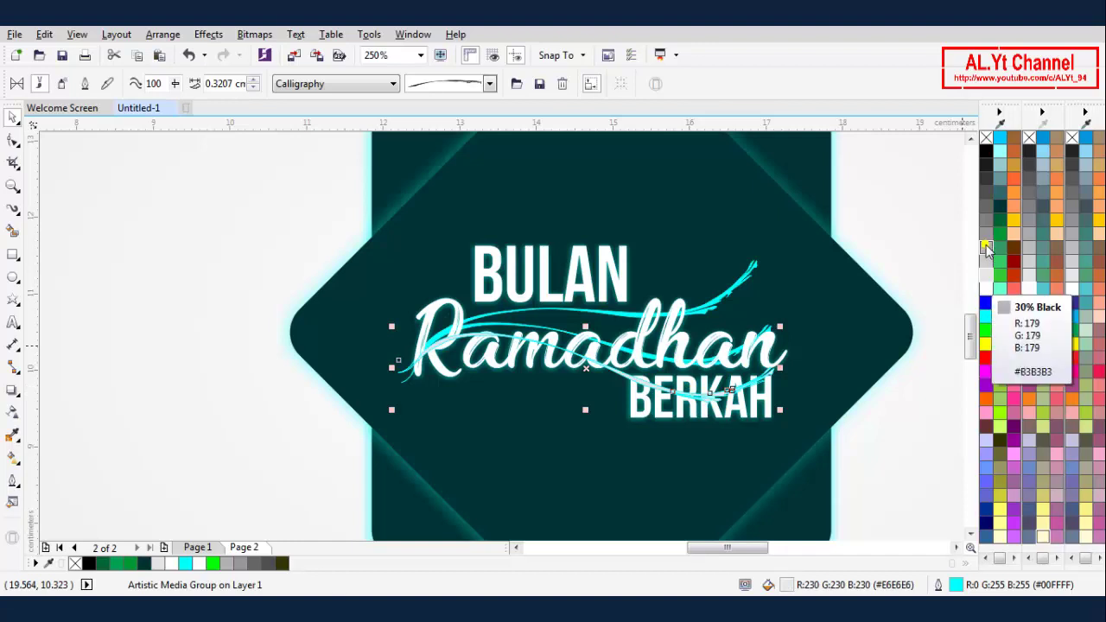
pyautogui.click(1013, 245)
pyautogui.rightClick(1013, 245)
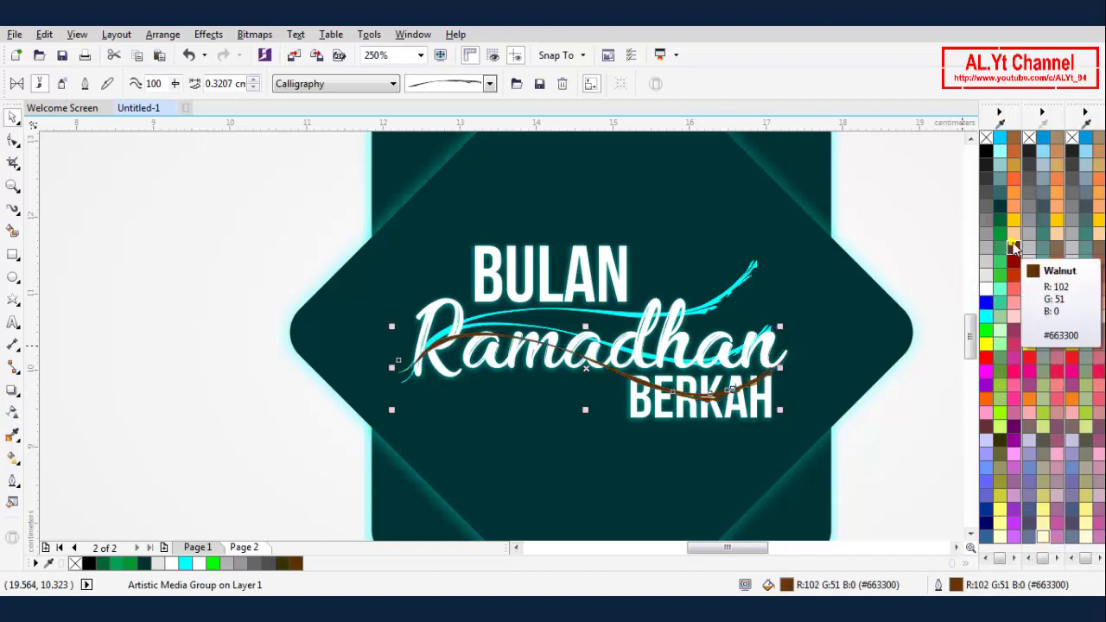
pyautogui.click(999, 219)
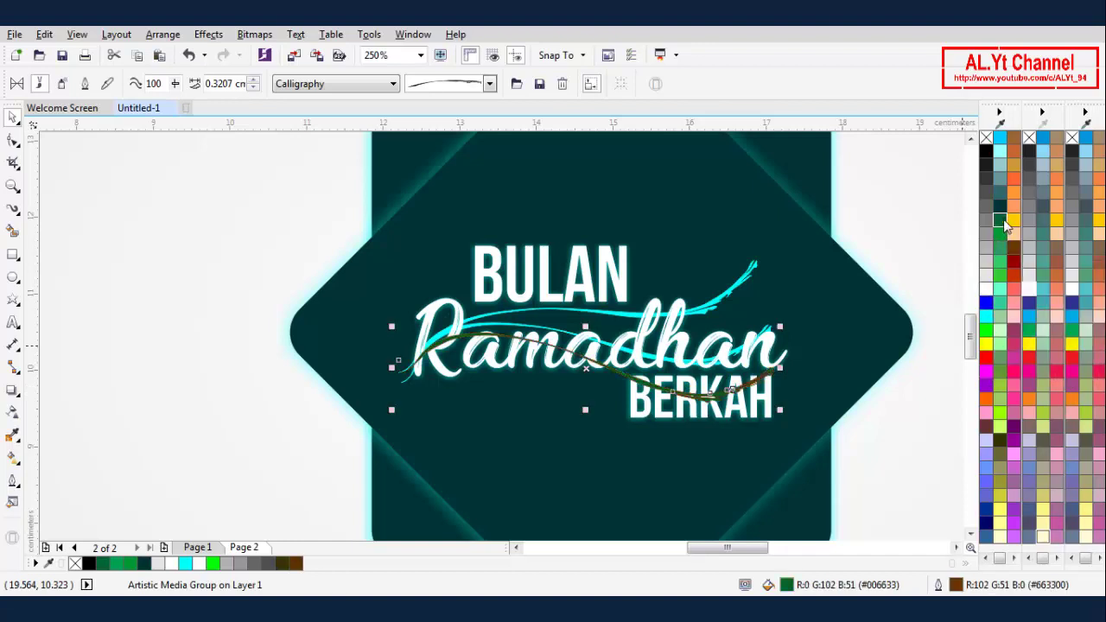
pyautogui.rightClick(999, 219)
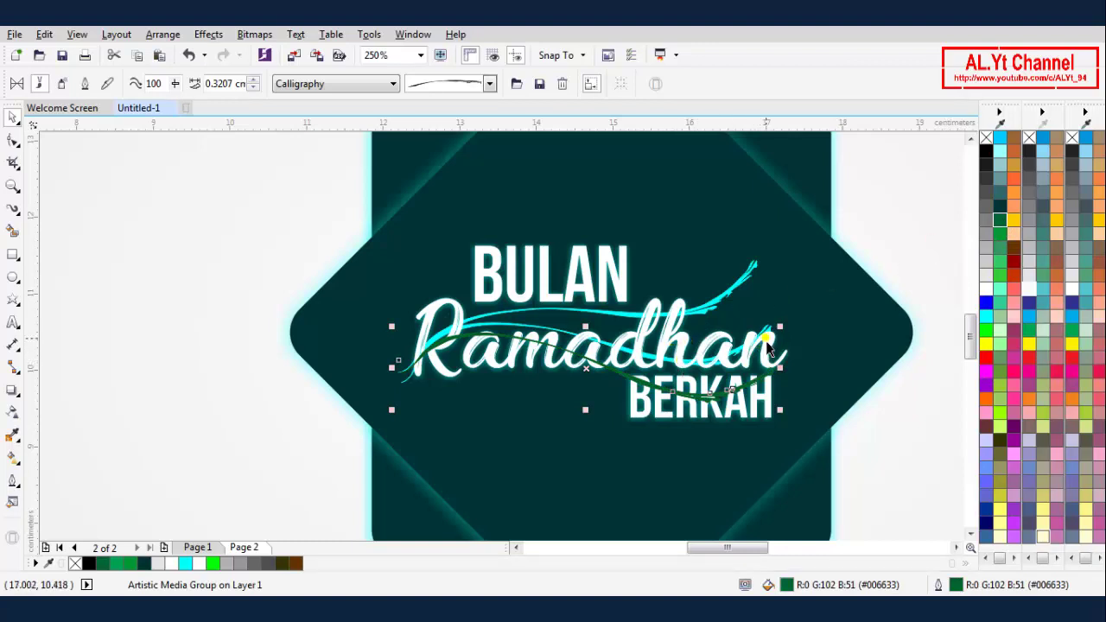
pyautogui.click(767, 335)
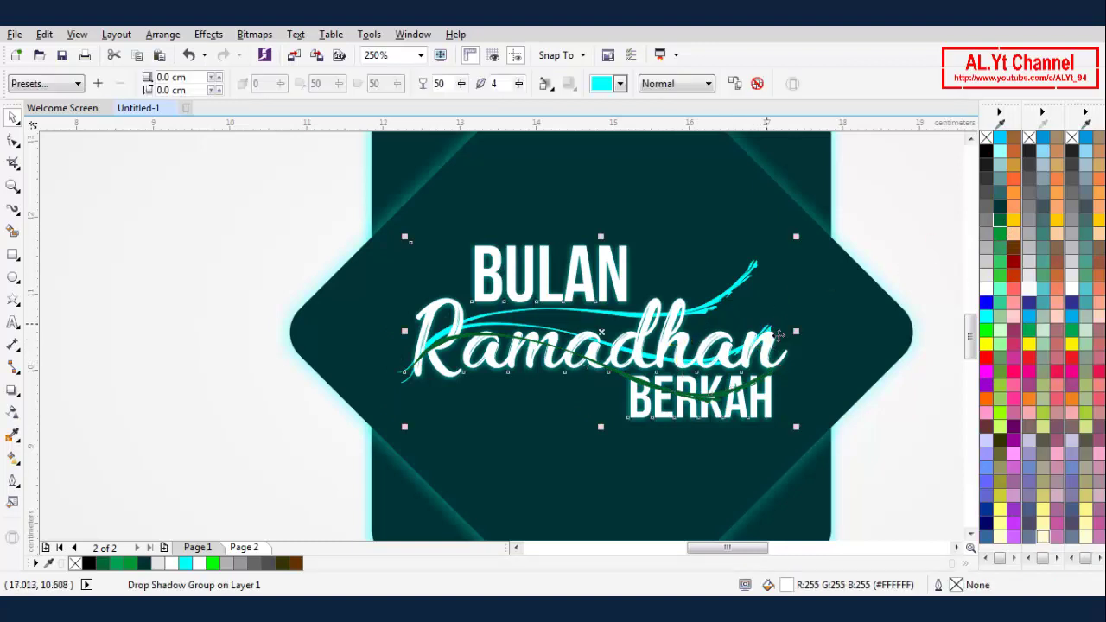
pyautogui.click(908, 227)
# - Fit the page in view and check the star and lettering composition in a full-screen preview
pyautogui.scroll(-2, 656, 256)
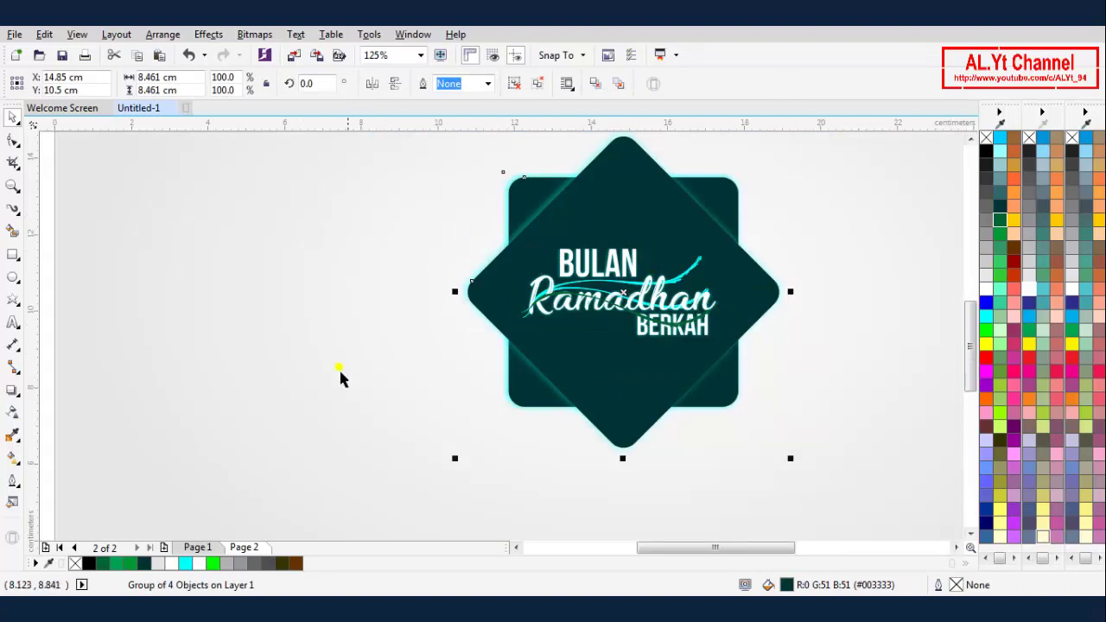
pyautogui.click(226, 389)
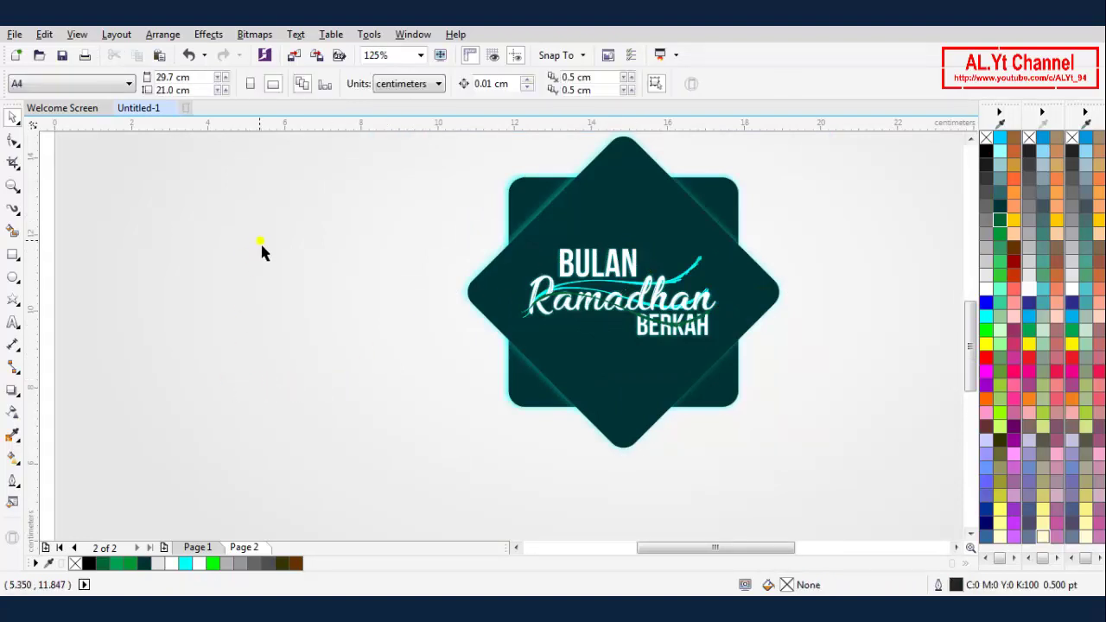
pyautogui.press('z')
pyautogui.click(245, 91)
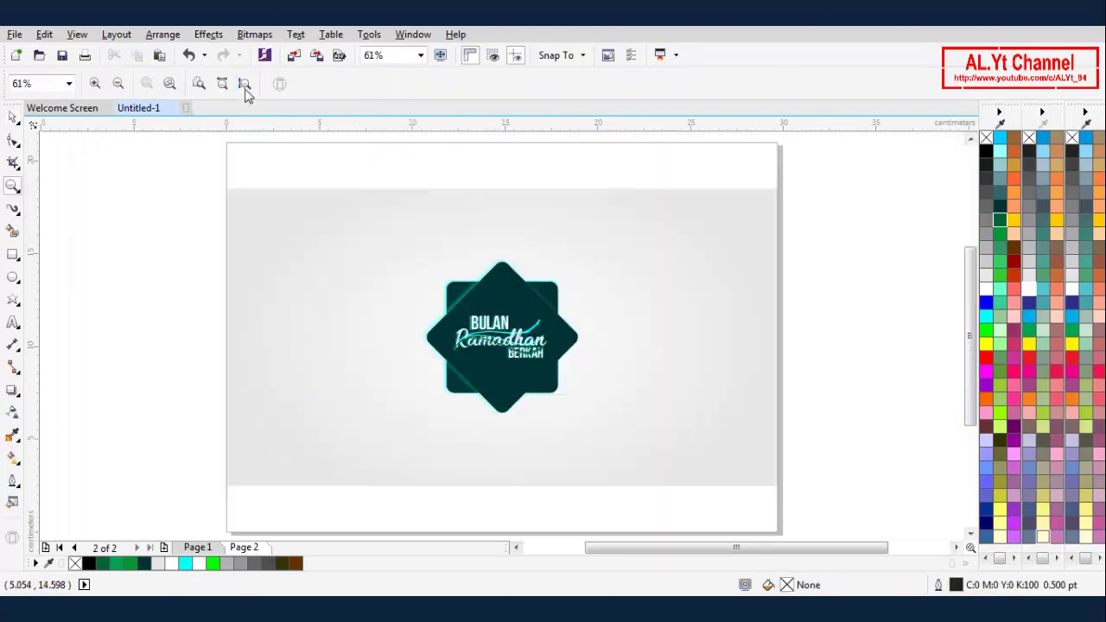
pyautogui.click(222, 84)
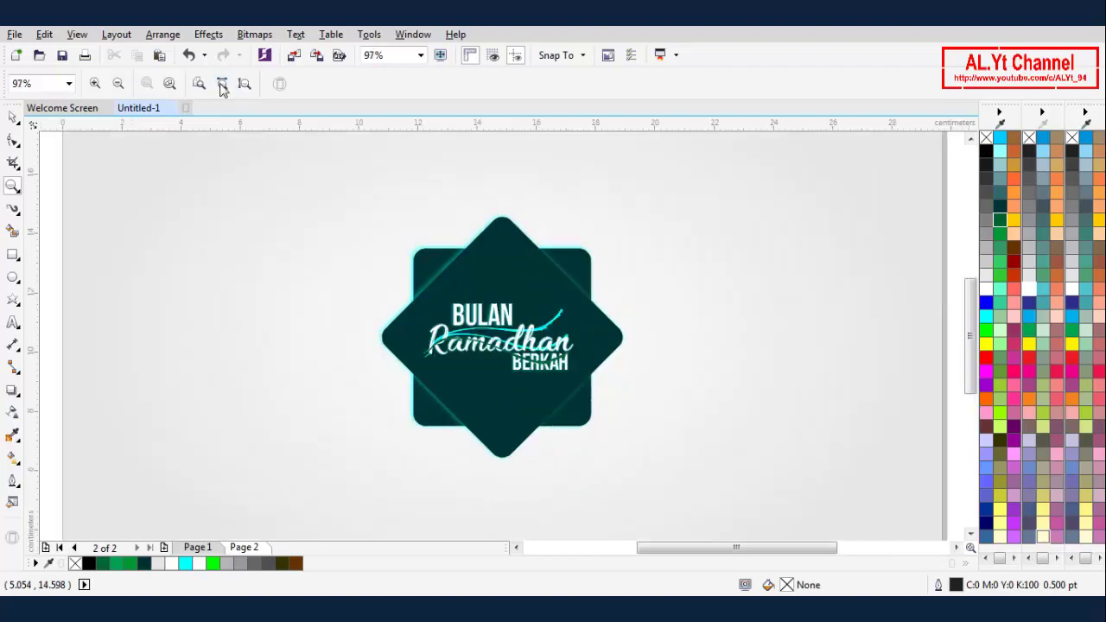
pyautogui.press('space')
pyautogui.rightClick(50, 223)
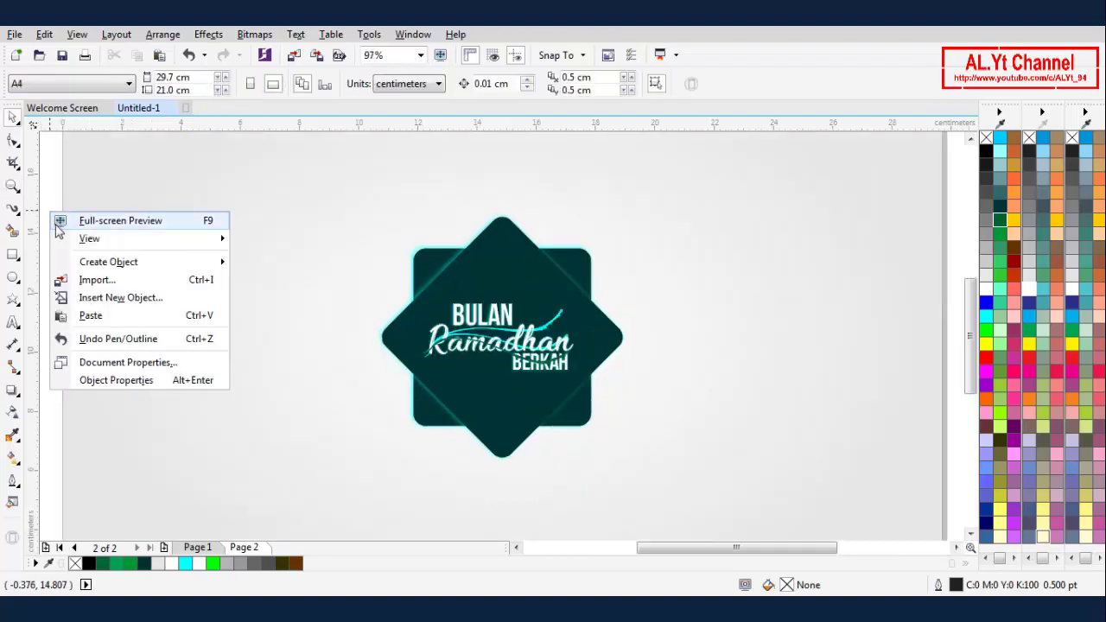
pyautogui.click(54, 224)
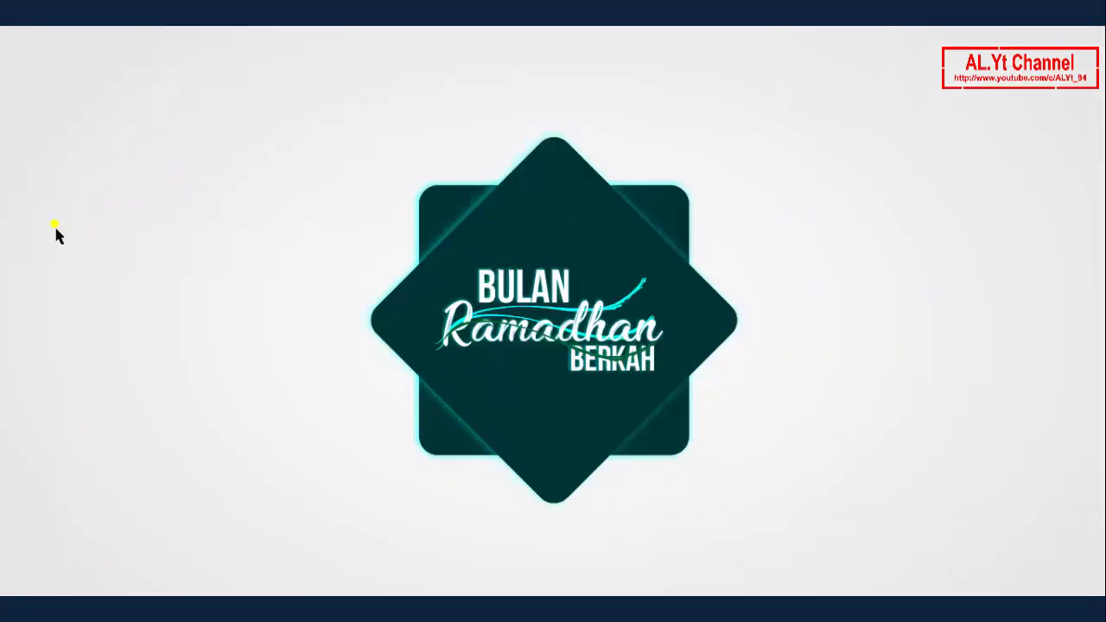
pyautogui.click(54, 229)
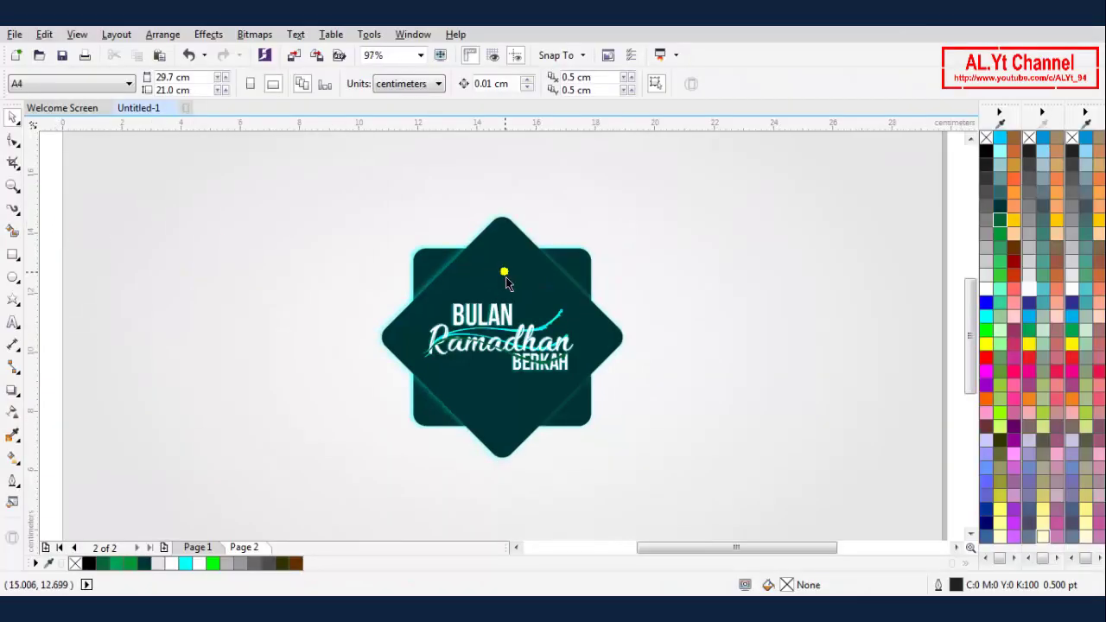
# - Group the star, lettering and swooshes and enlarge the group about its centre to about 9.64 cm square
pyautogui.scroll(-2, 424, 256)
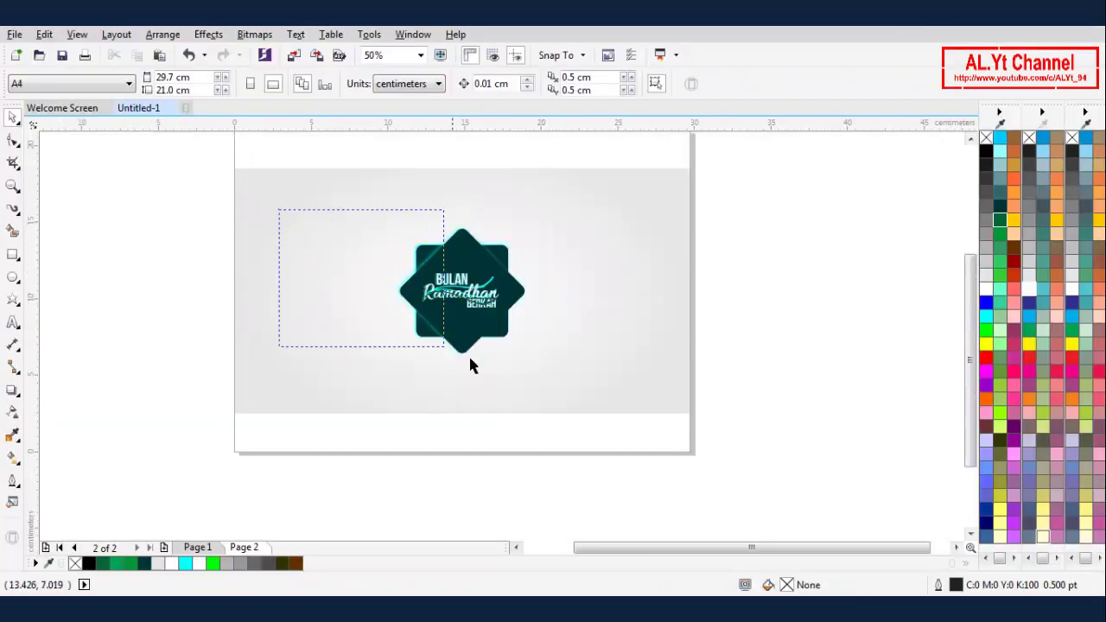
pyautogui.moveTo(471, 365); pyautogui.dragTo(602, 398)
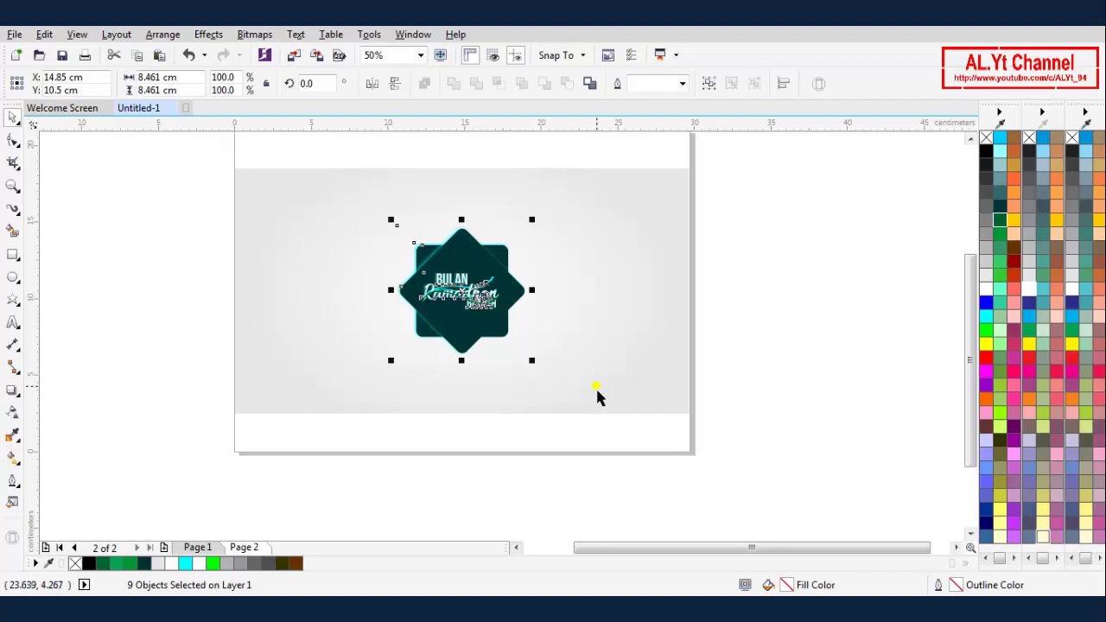
pyautogui.hotkey('ctrl', 'g')
pyautogui.moveTo(542, 378); pyautogui.dragTo(545, 390)
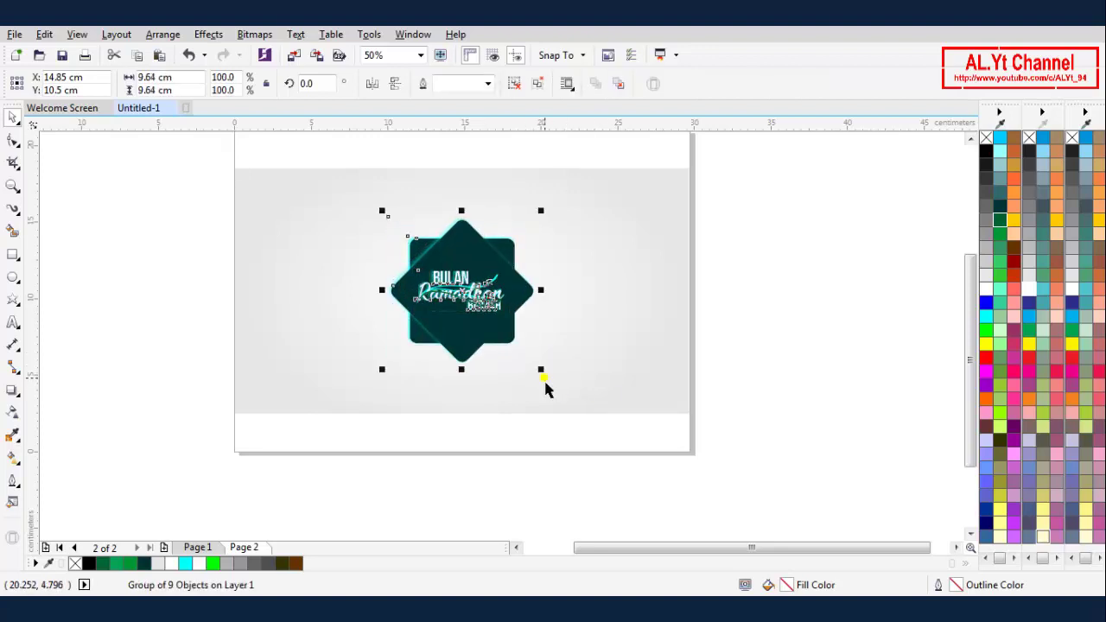
pyautogui.click(458, 482)
# - Examine the enlarged greeting design up close, at page width and in a full-screen preview
pyautogui.scroll(-1, 466, 420)
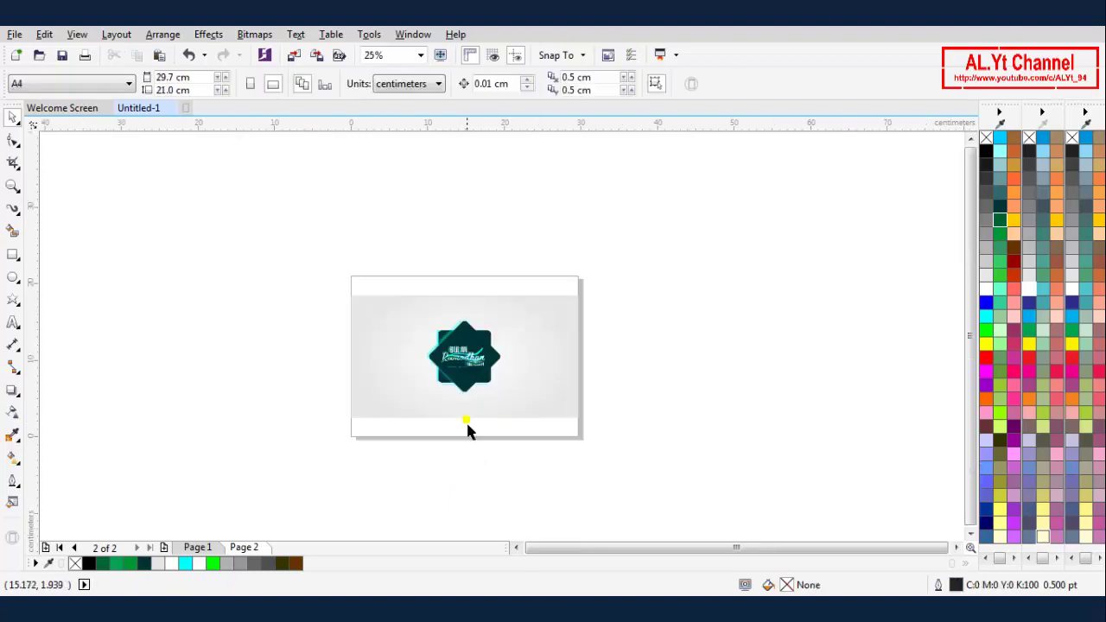
pyautogui.scroll(3, 453, 370)
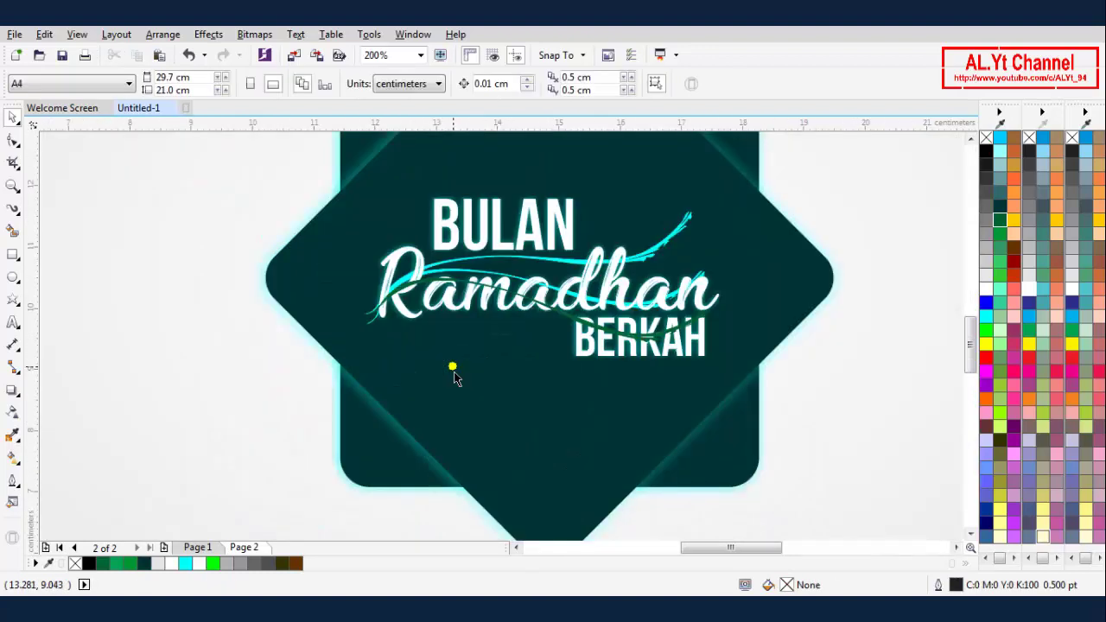
pyautogui.press('z')
pyautogui.click(243, 83)
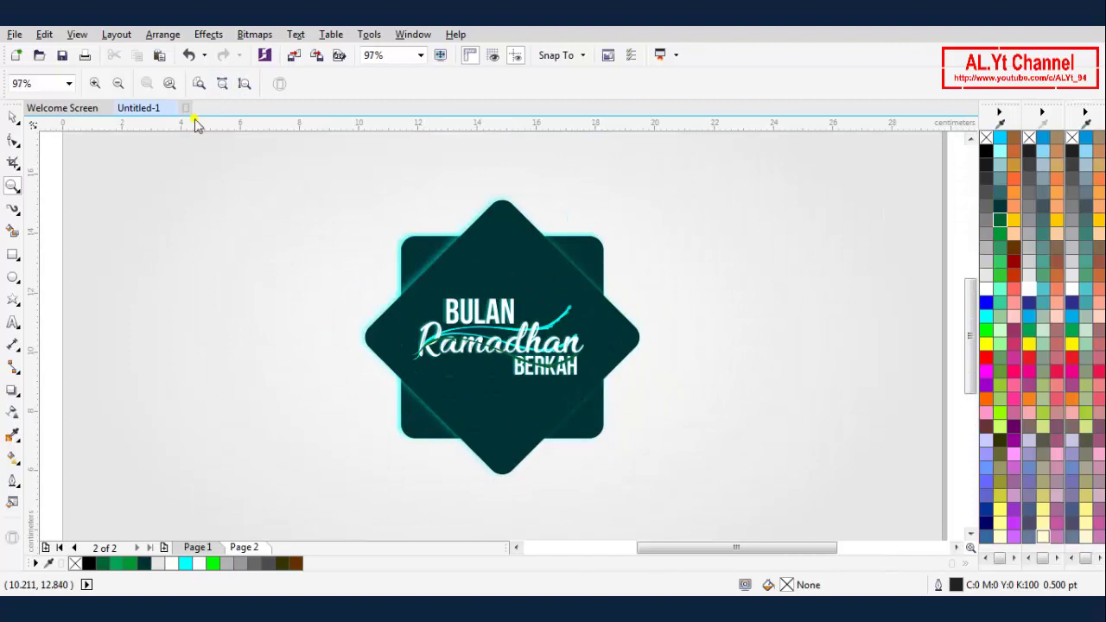
pyautogui.press('space')
pyautogui.rightClick(54, 216)
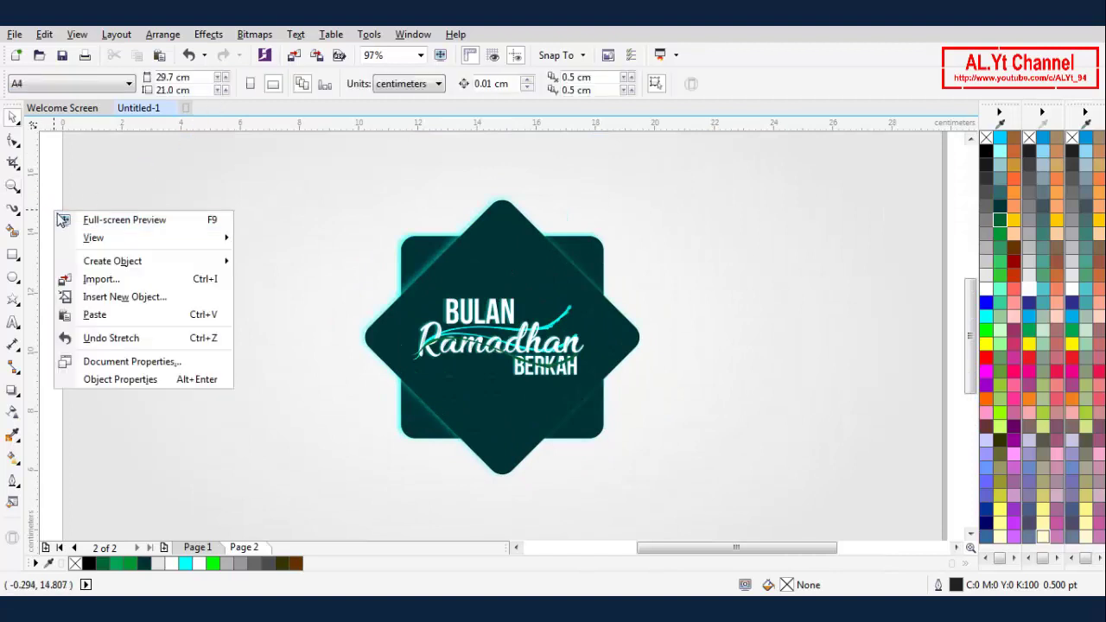
pyautogui.click(62, 221)
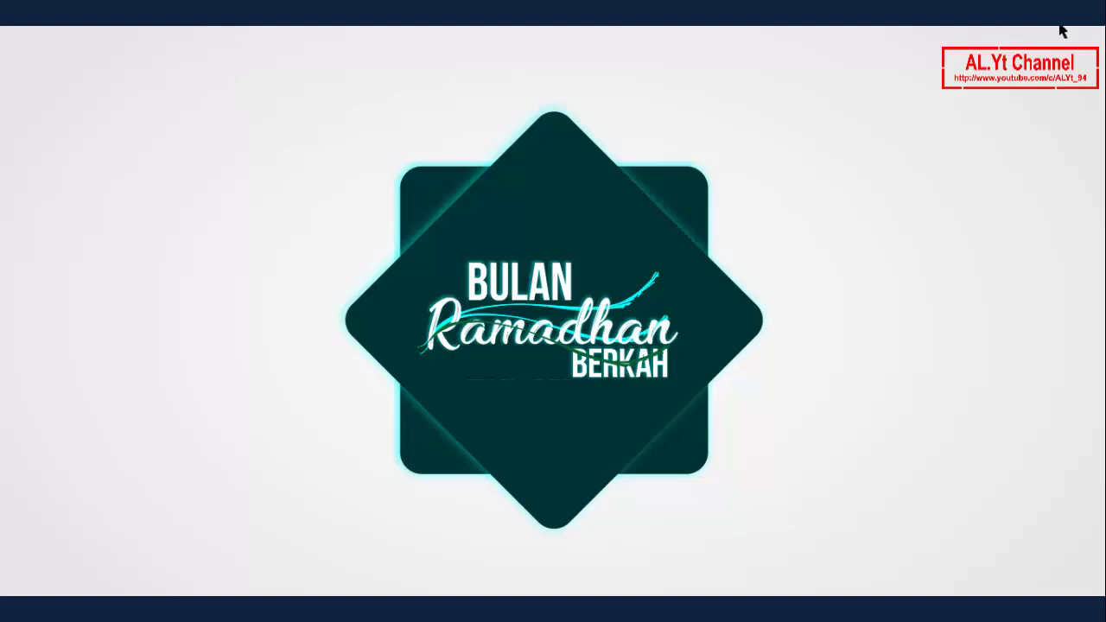
pyautogui.click(942, 68)
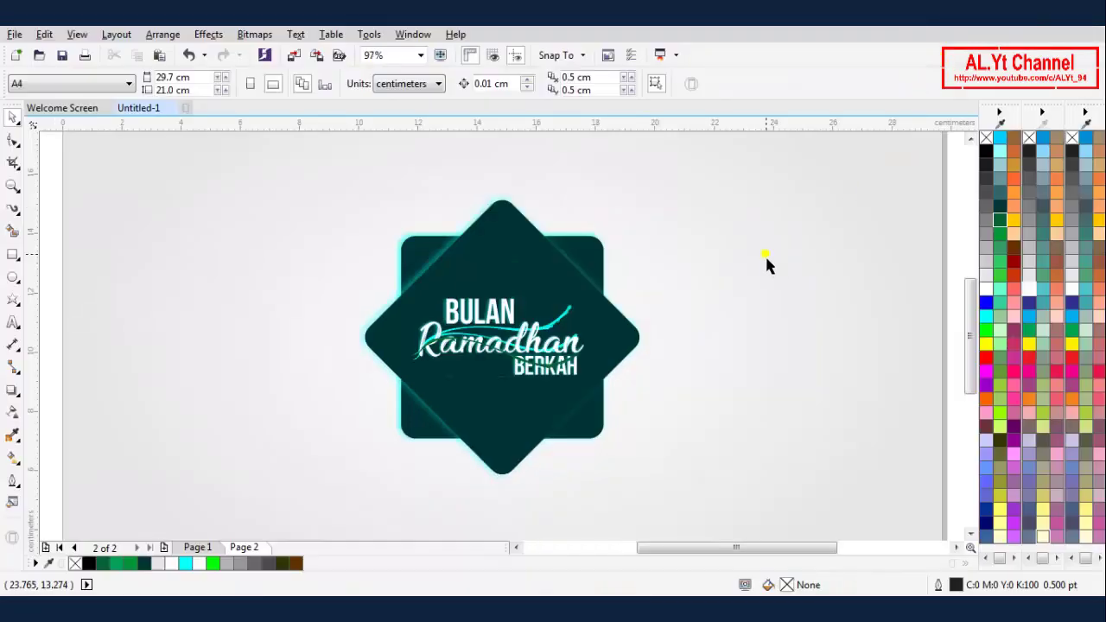